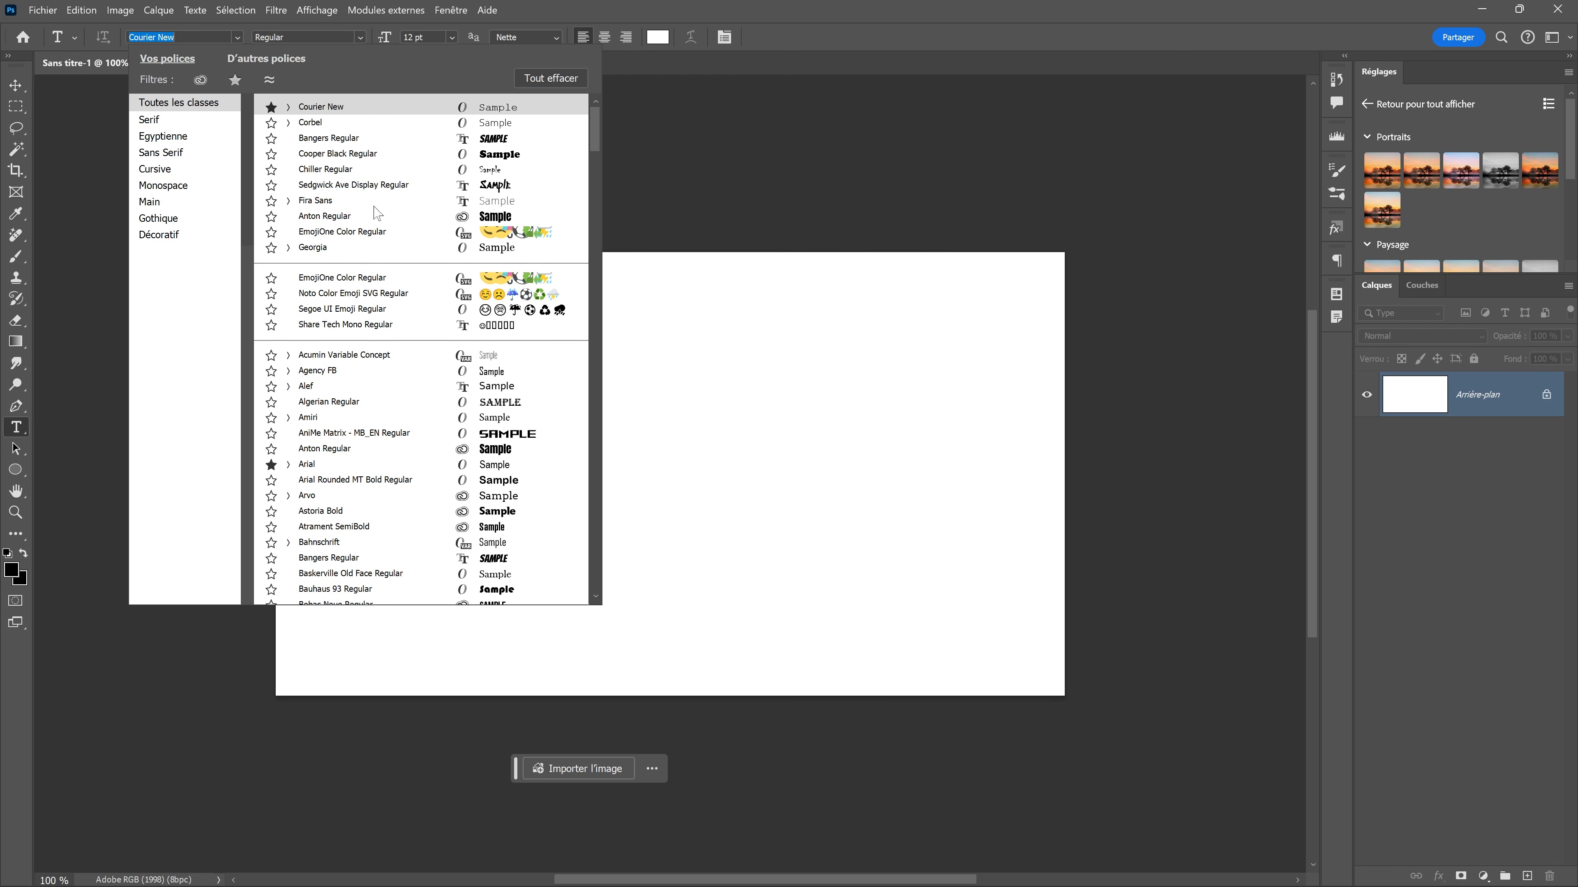
- Add a Lorem Ipsum text across the canvas's upper part in Anton Regular, black, at 72 pt
{"action": "left_click", "coordinate": [374, 200]}
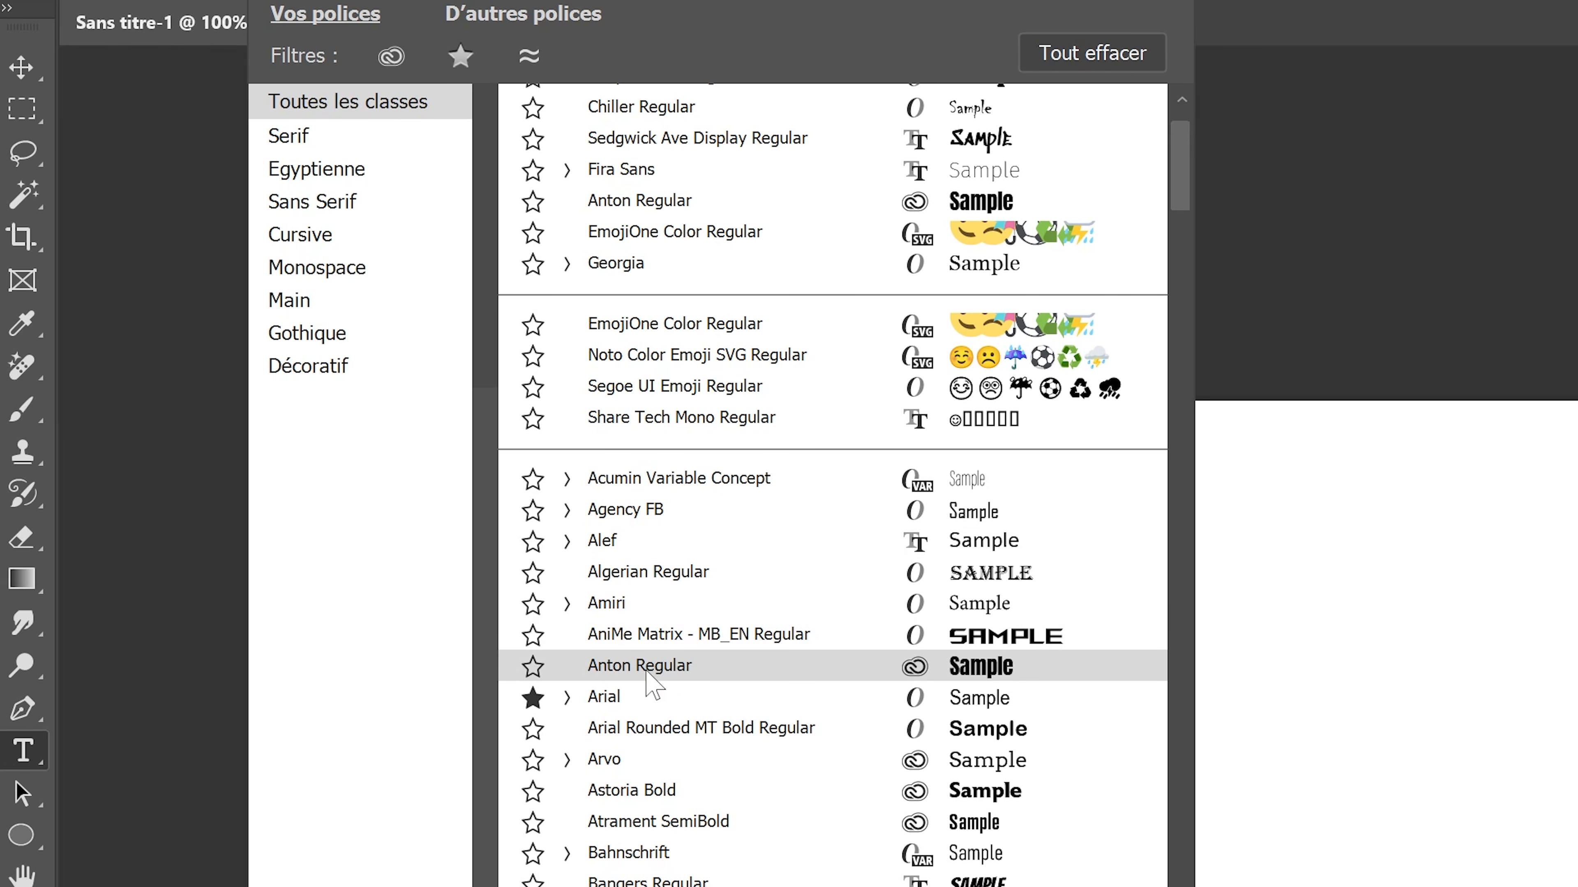
{"action": "left_click", "coordinate": [323, 448]}
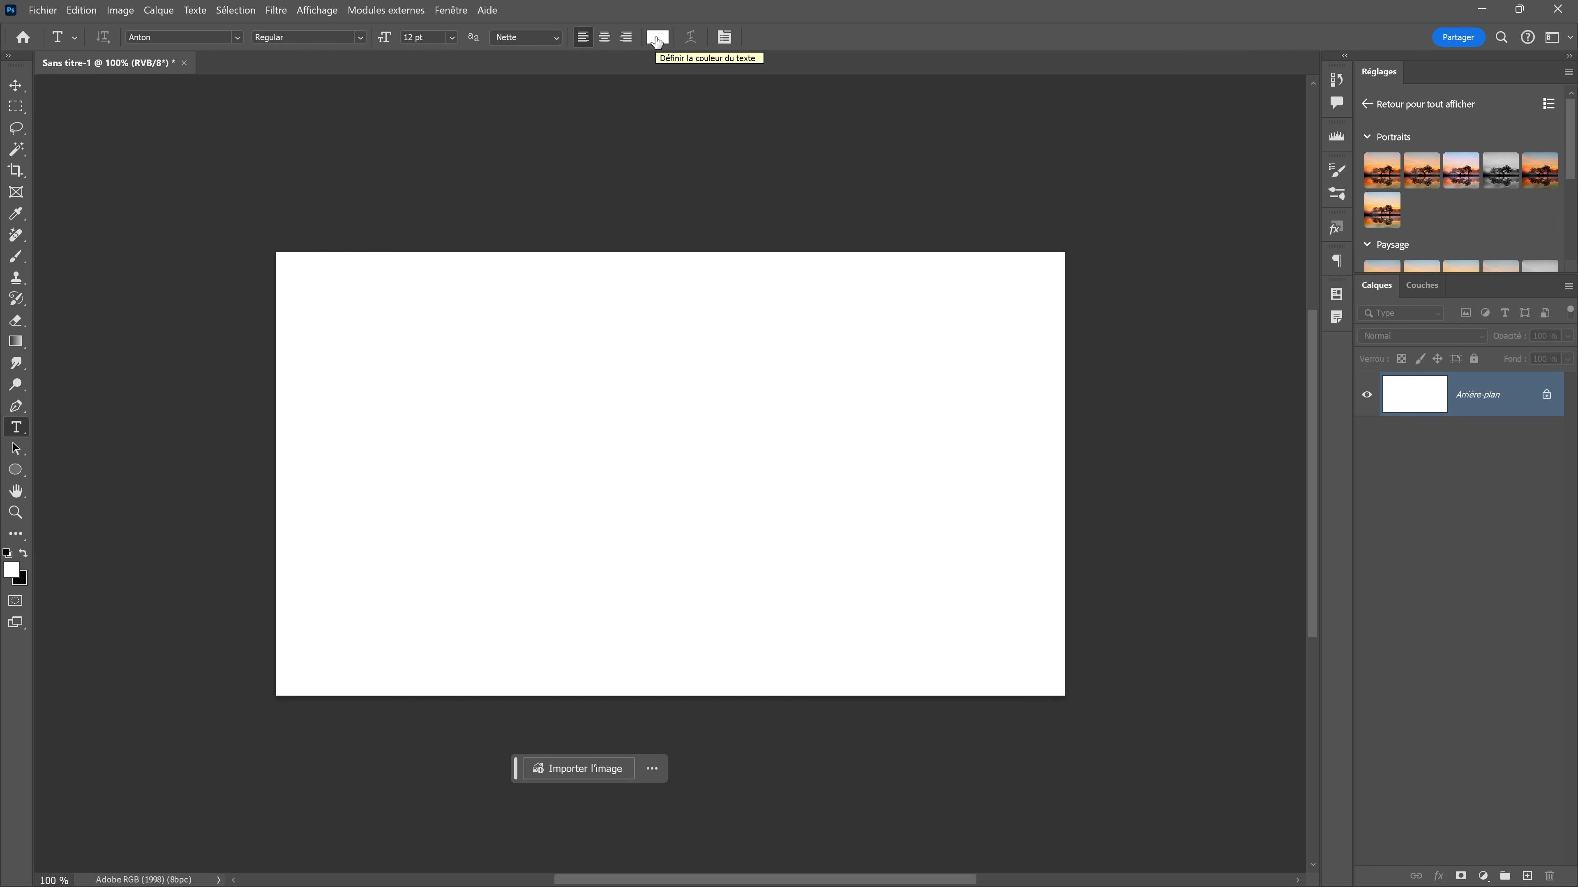
{"action": "left_click", "coordinate": [657, 40]}
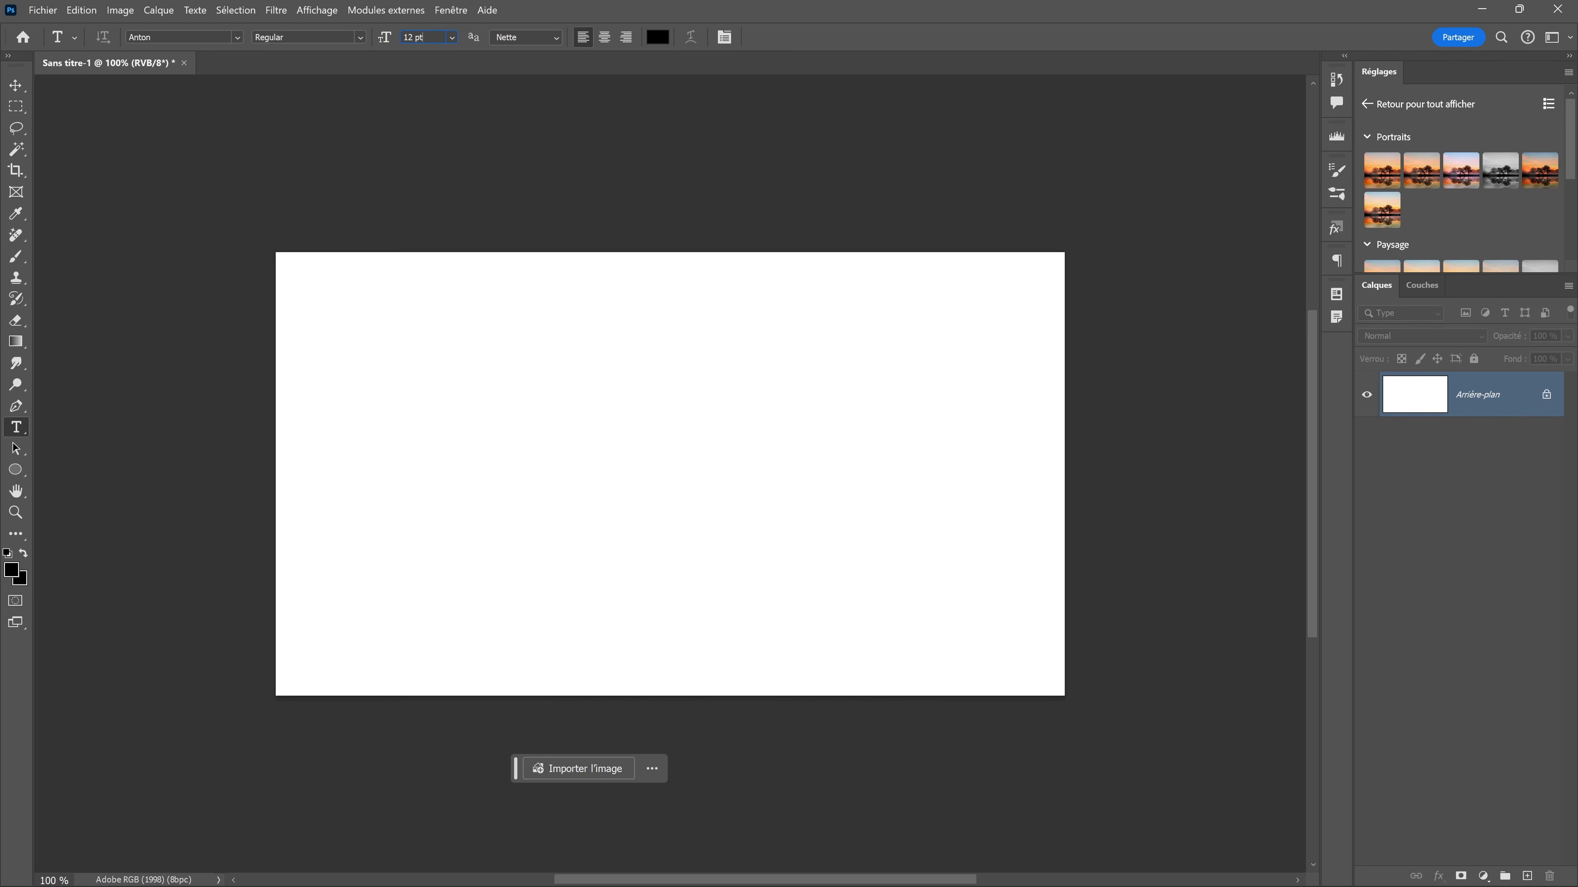
{"action": "type", "text": "72"}
{"action": "key", "text": "Return"}
{"action": "left_click", "coordinate": [377, 356]}
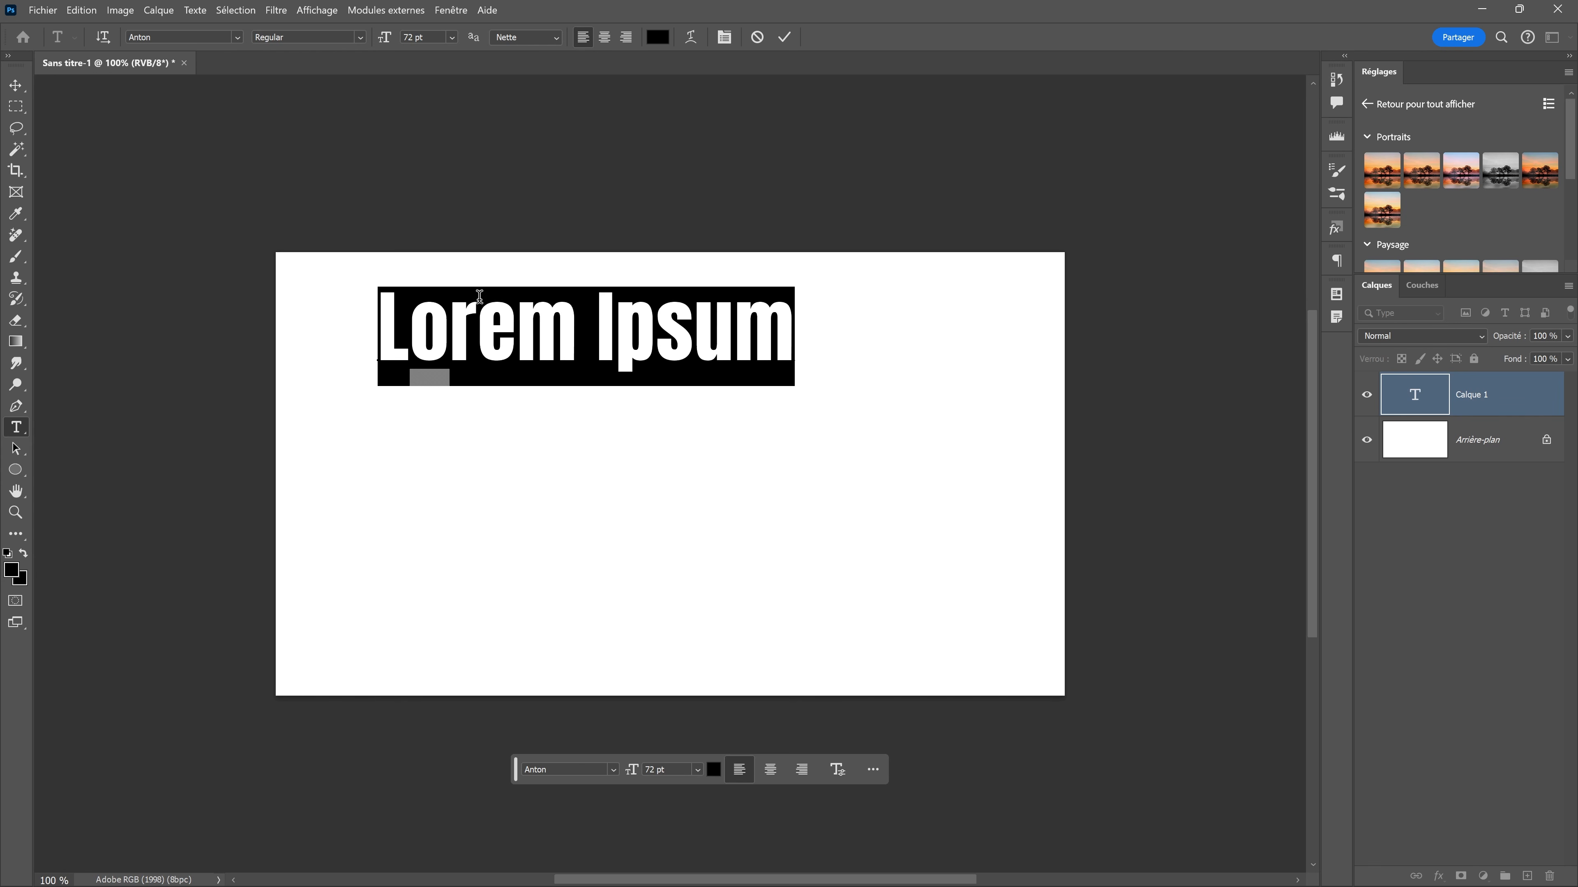
{"action": "left_click", "coordinate": [18, 87]}
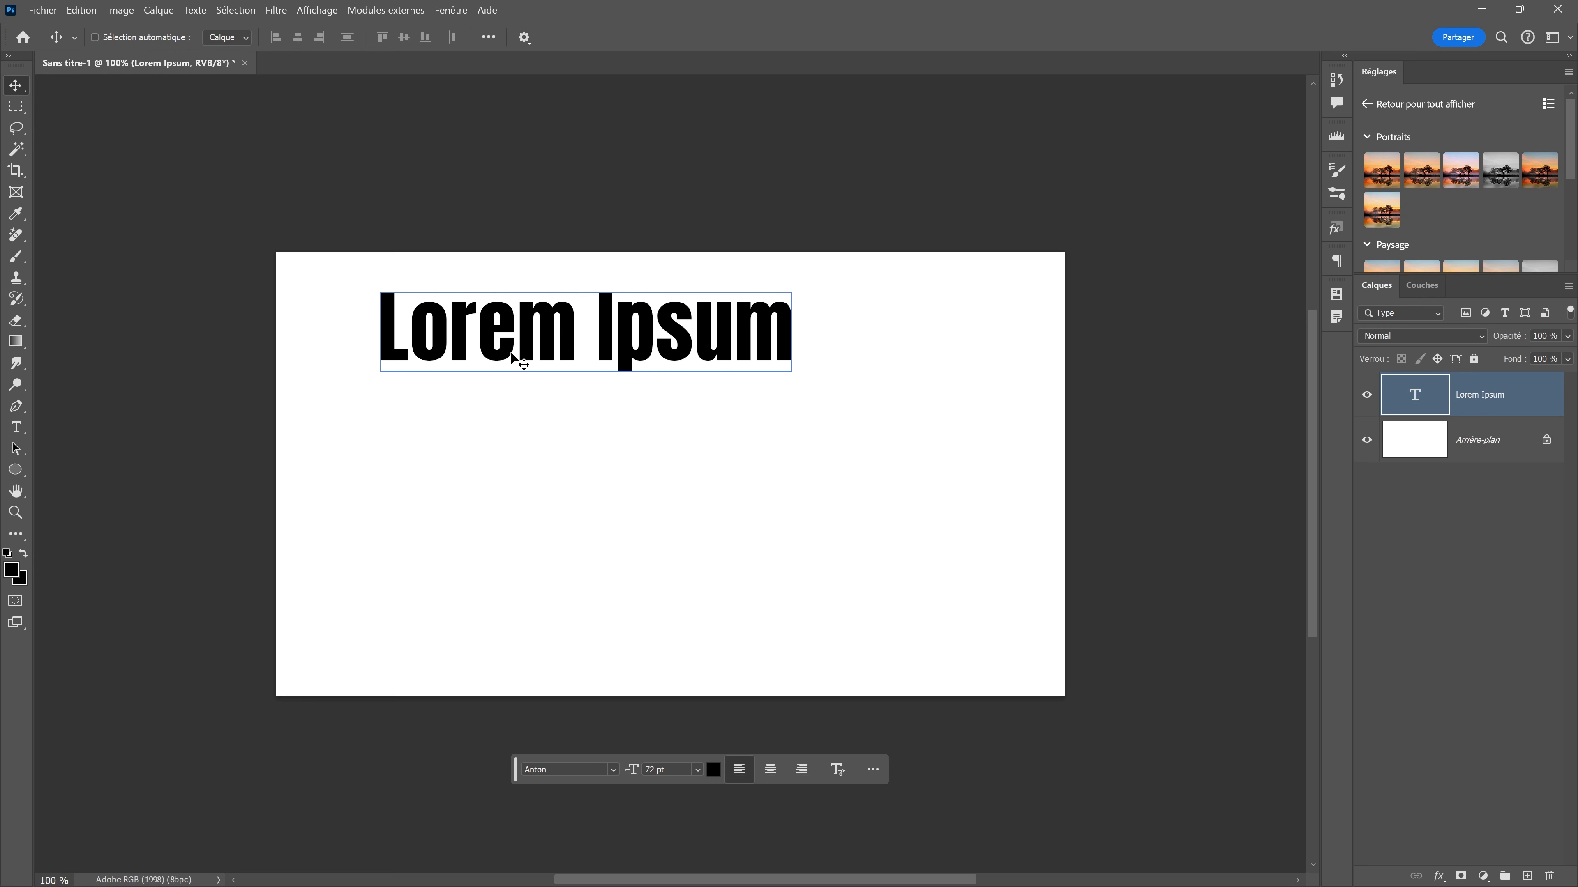
- Scale the Lorem Ipsum text up proportionally to about 171% so it nearly spans the canvas width
{"action": "key", "text": "ctrl+t"}
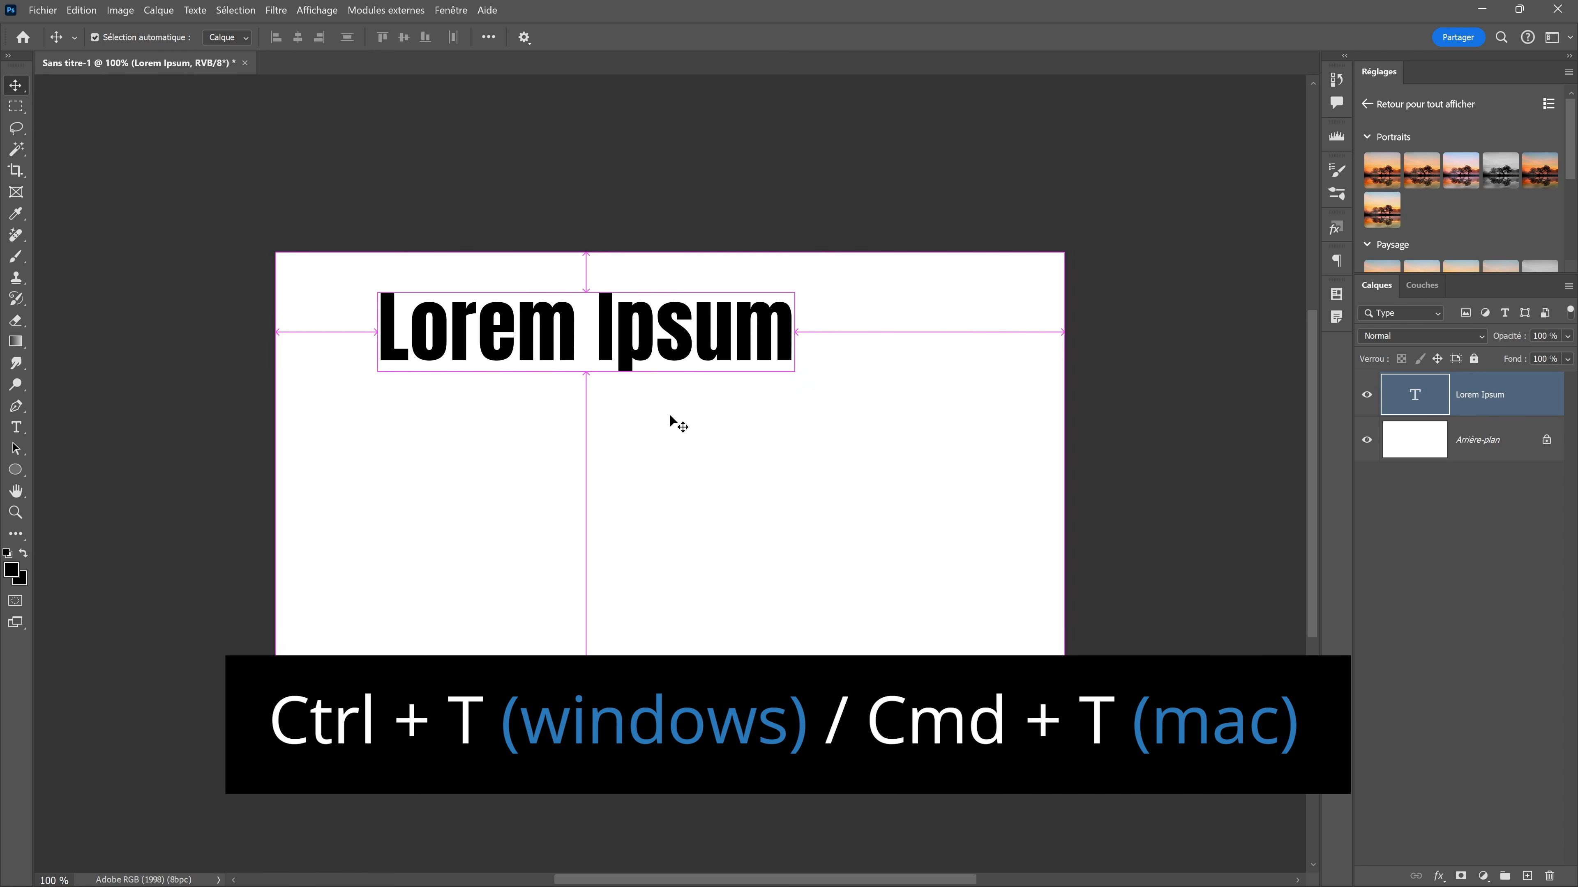
{"action": "left_click_drag", "start_coordinate": [795, 385], "coordinate": [1021, 440]}
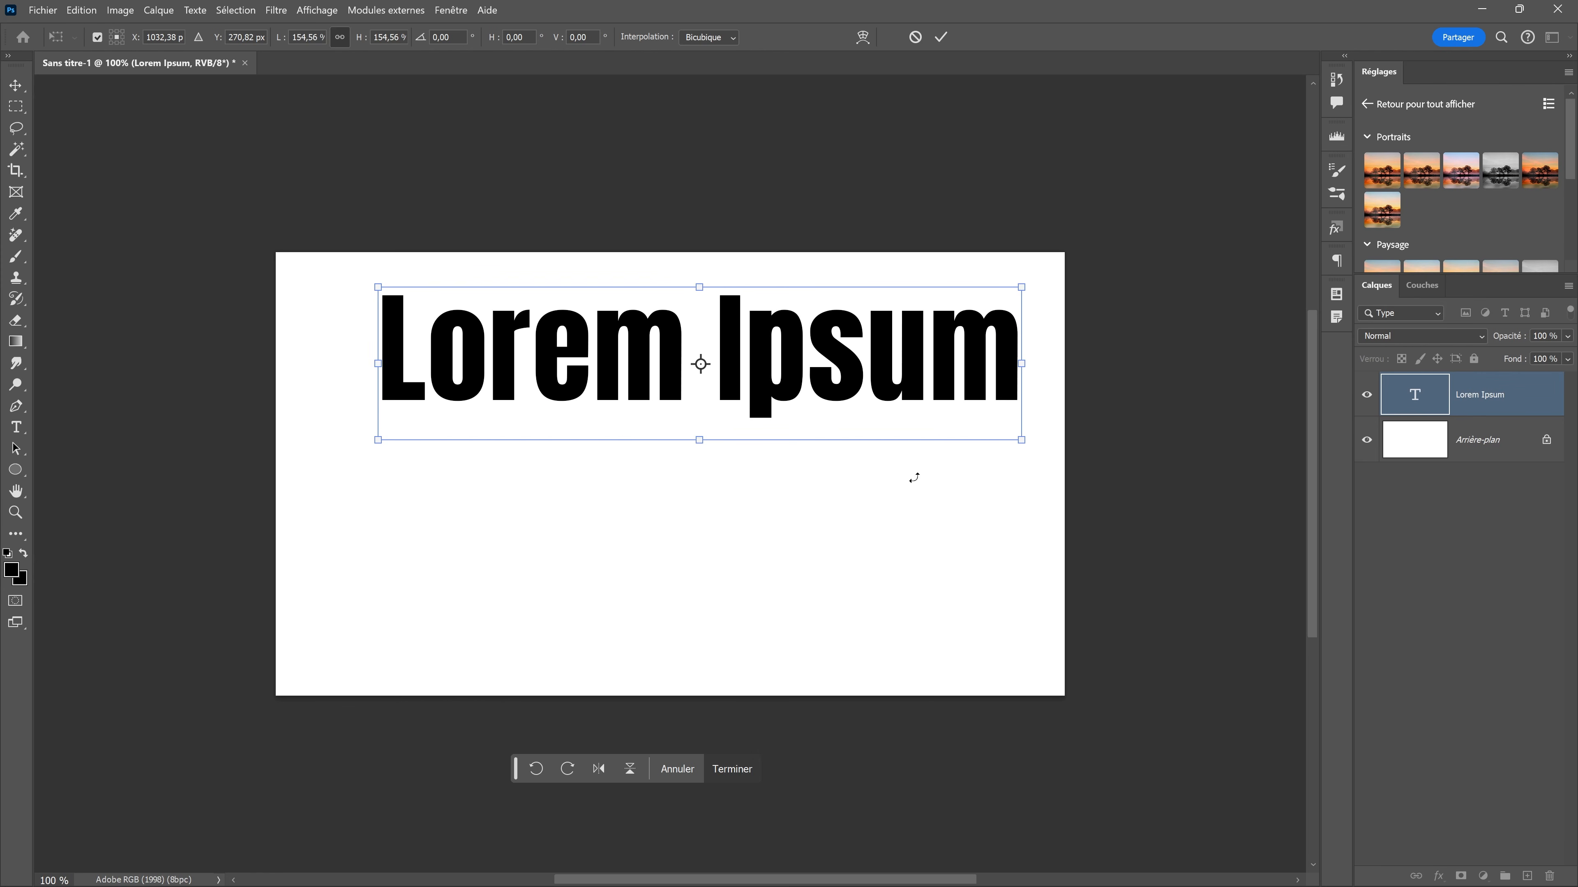
{"action": "left_click_drag", "start_coordinate": [378, 442], "coordinate": [310, 456]}
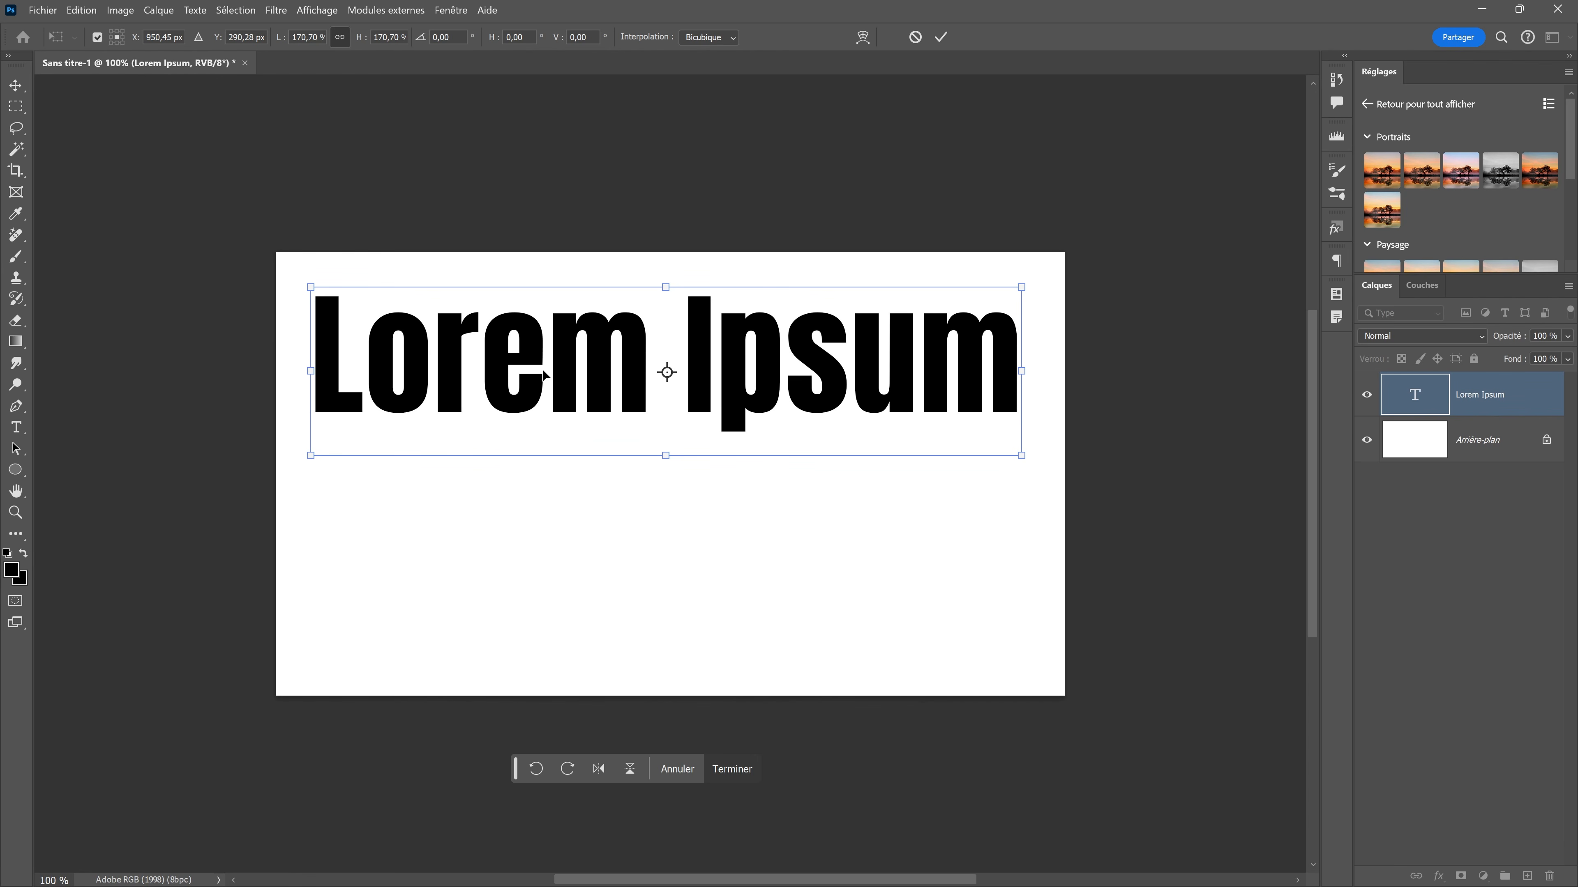
{"action": "left_click", "coordinate": [941, 36]}
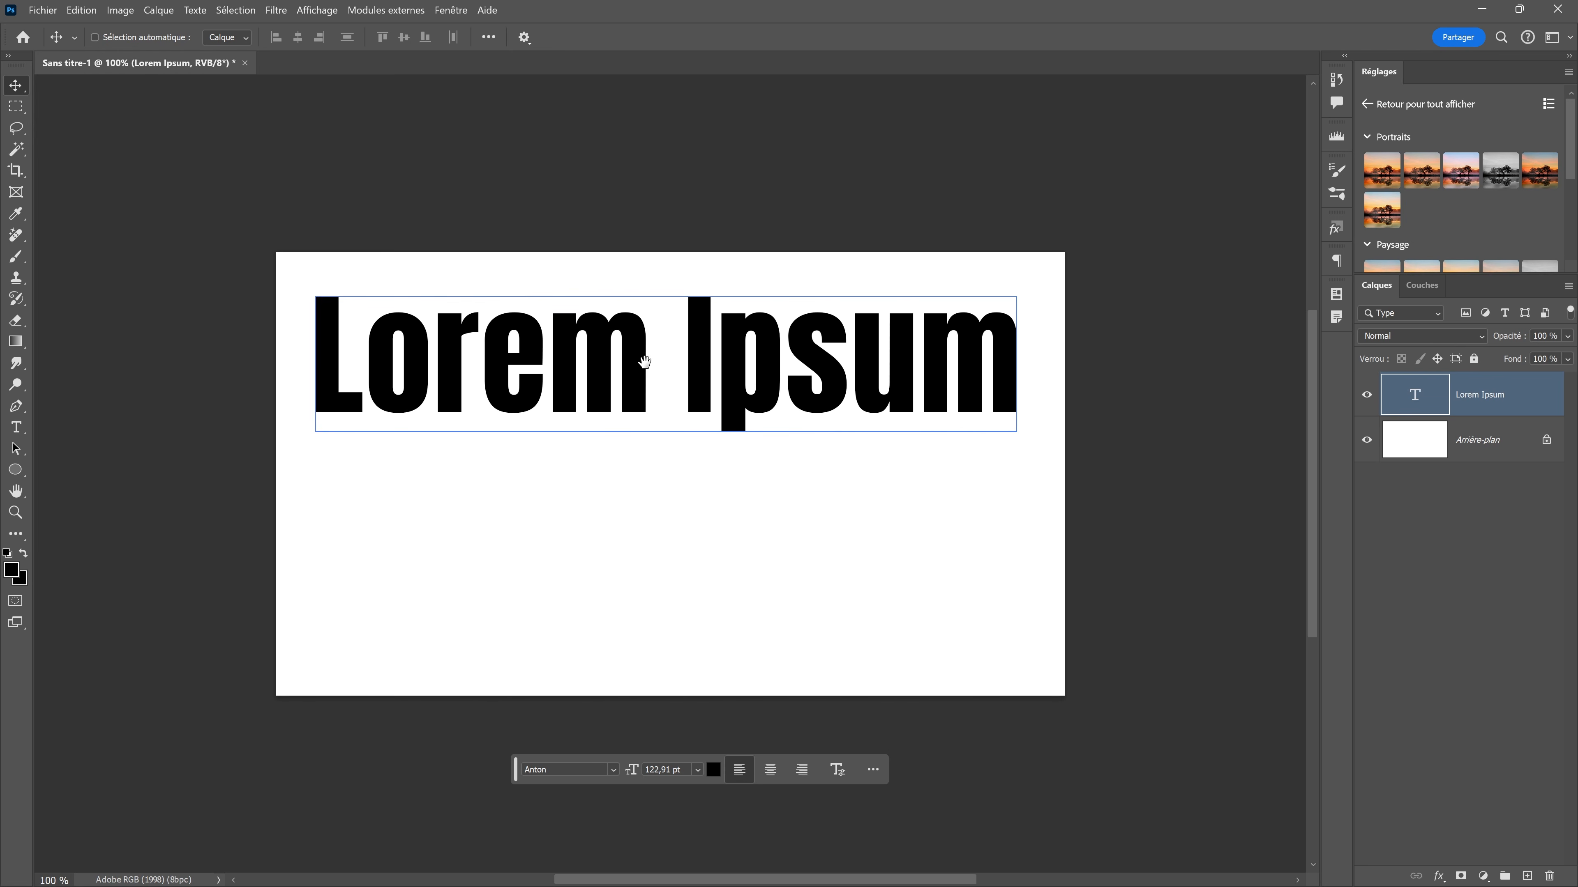
- Examine the edges of the text's letters at up to 1600% zoom and return to the 100% view
{"action": "left_click", "coordinate": [647, 337], "text": "ctrl"}
{"action": "left_click", "coordinate": [660, 427], "text": "ctrl"}
{"action": "left_click", "coordinate": [643, 493], "text": "ctrl"}
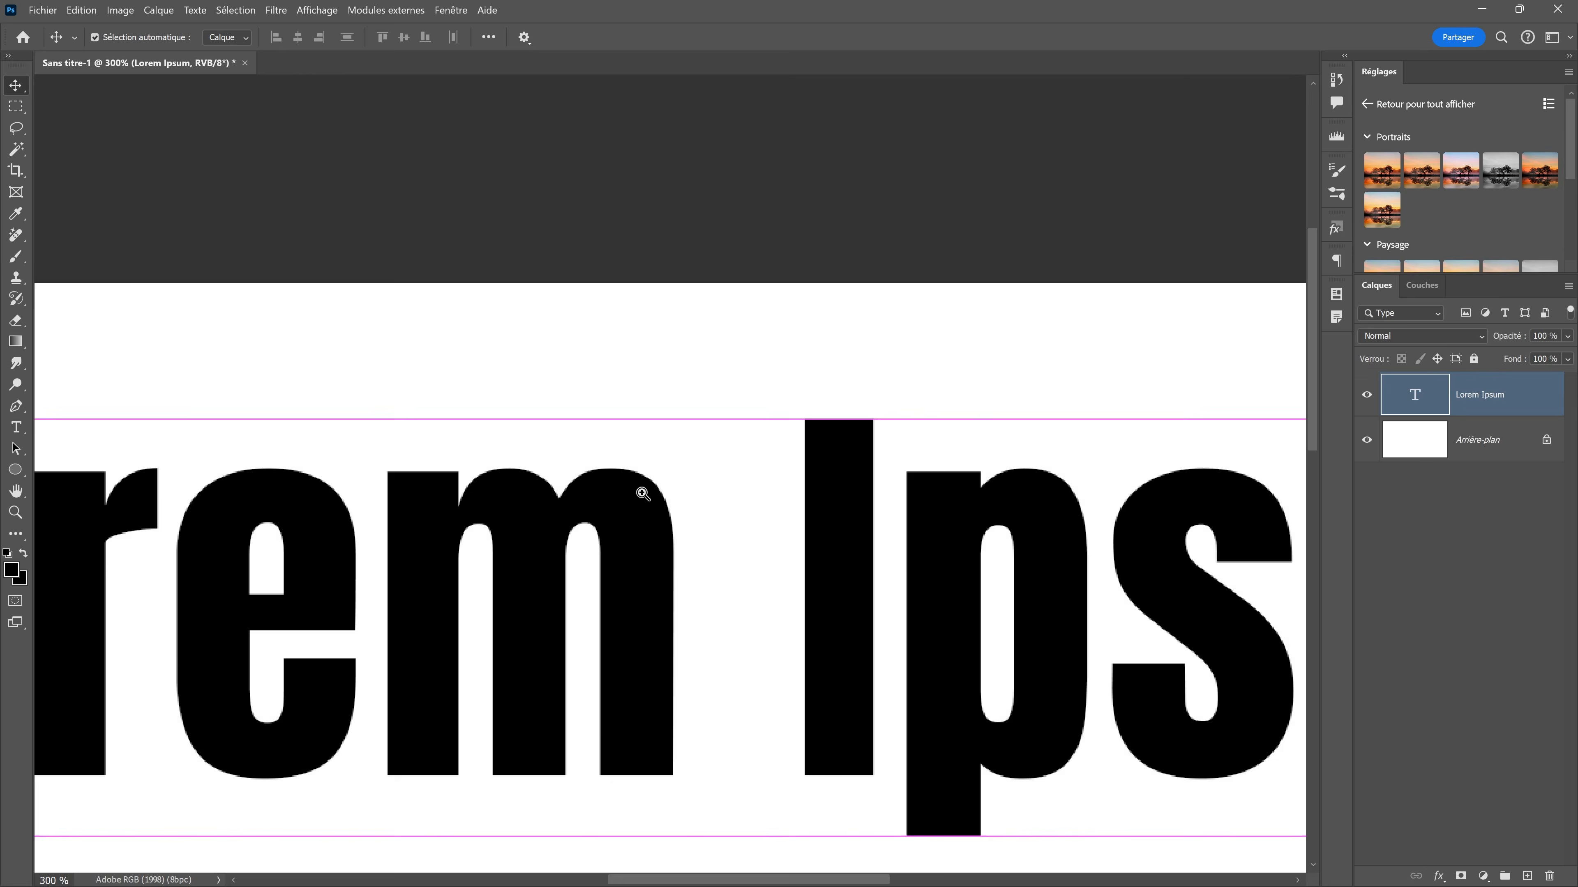
{"action": "left_click", "coordinate": [643, 493], "text": "ctrl"}
{"action": "left_click", "coordinate": [659, 466], "text": "ctrl"}
{"action": "left_click", "coordinate": [663, 462], "text": "ctrl"}
{"action": "left_click", "coordinate": [659, 464], "text": "ctrl"}
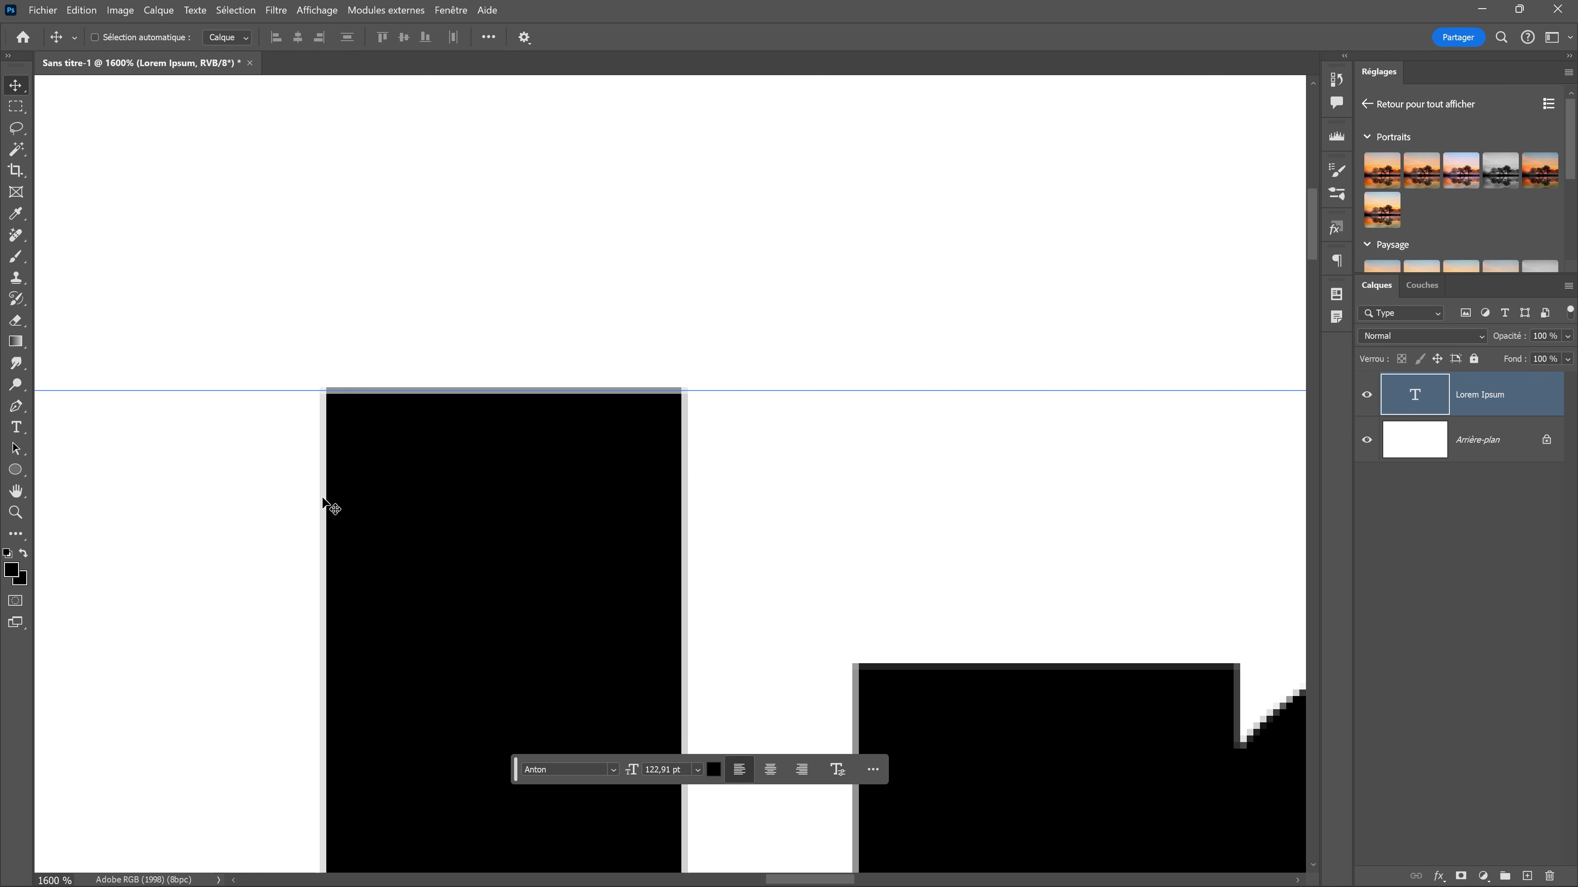
{"action": "double_click", "coordinate": [16, 513]}
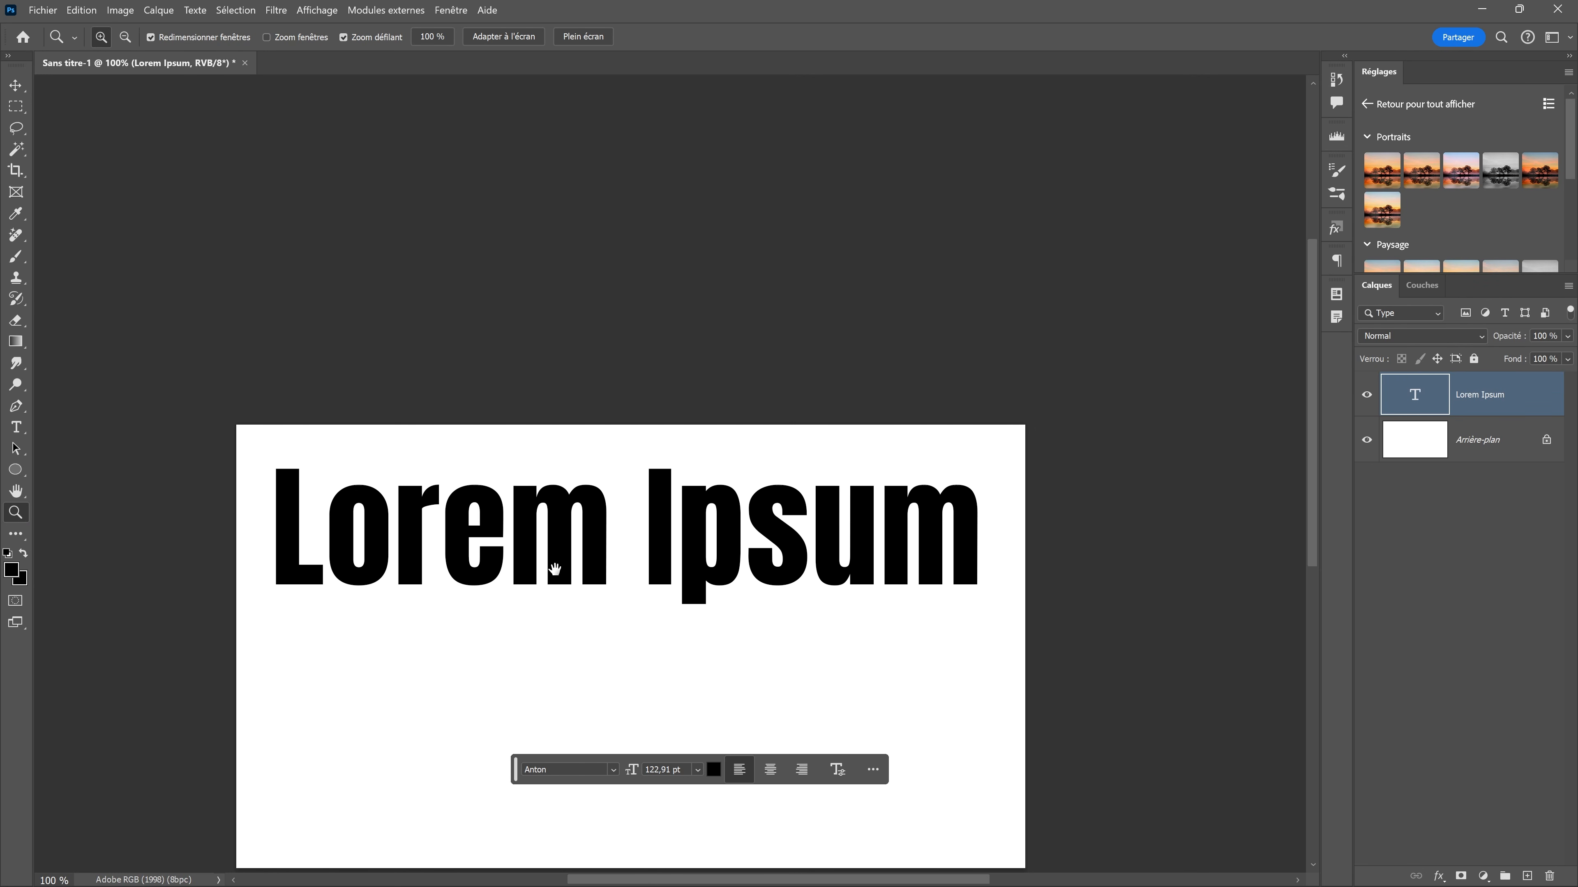
{"action": "left_click_drag", "start_coordinate": [555, 569], "coordinate": [525, 391]}
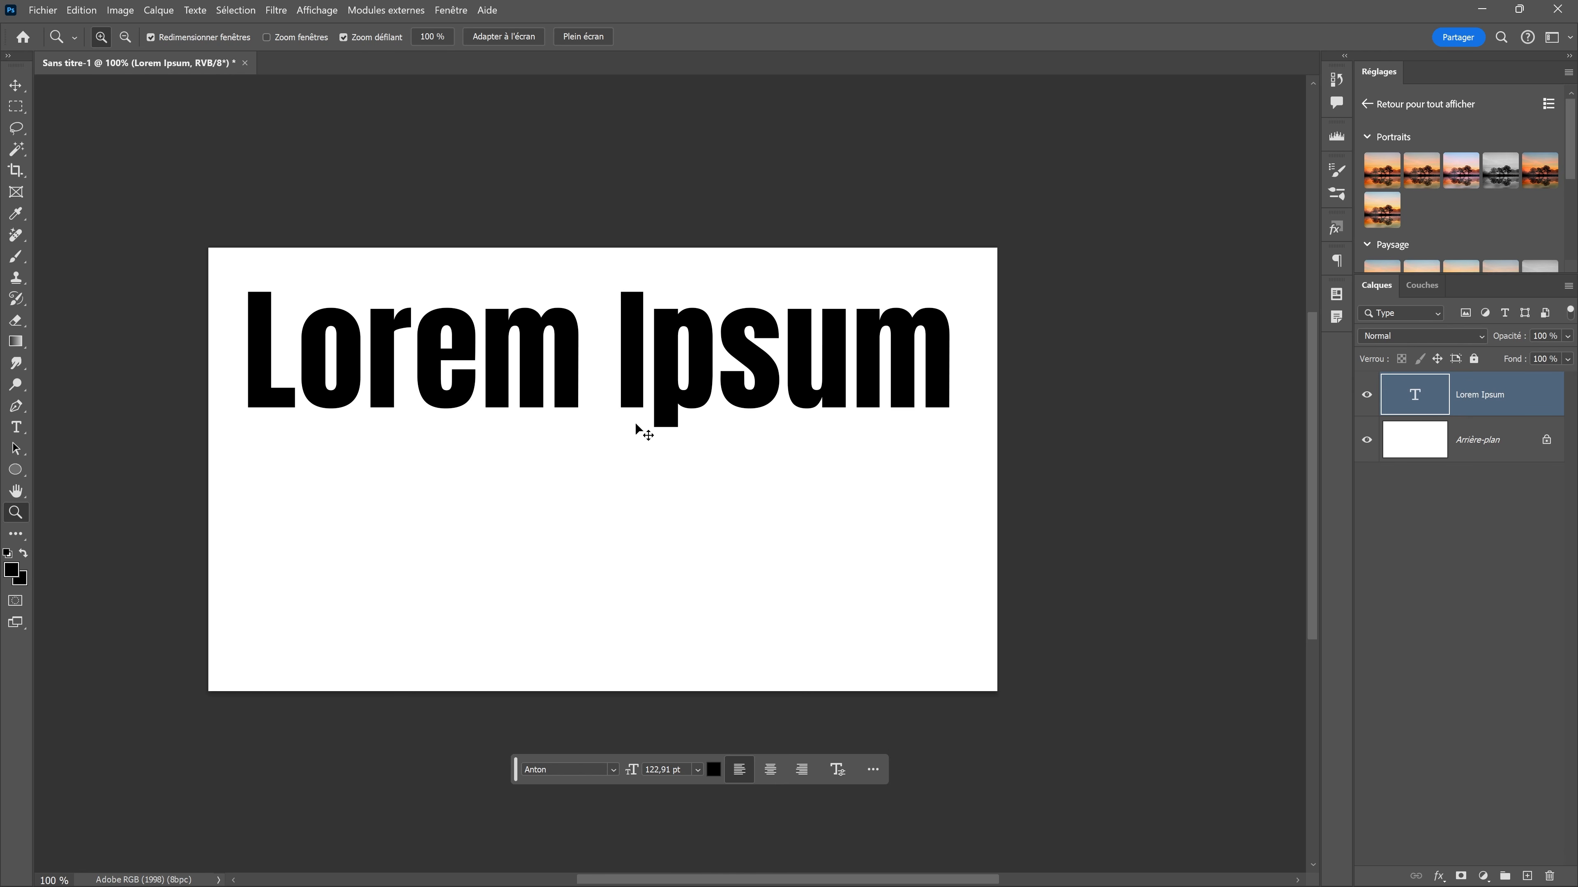
- Try enlarging the Lorem Ipsum text past the canvas edges to about 210 pt, and undo the enlargement
{"action": "key", "text": "ctrl+t"}
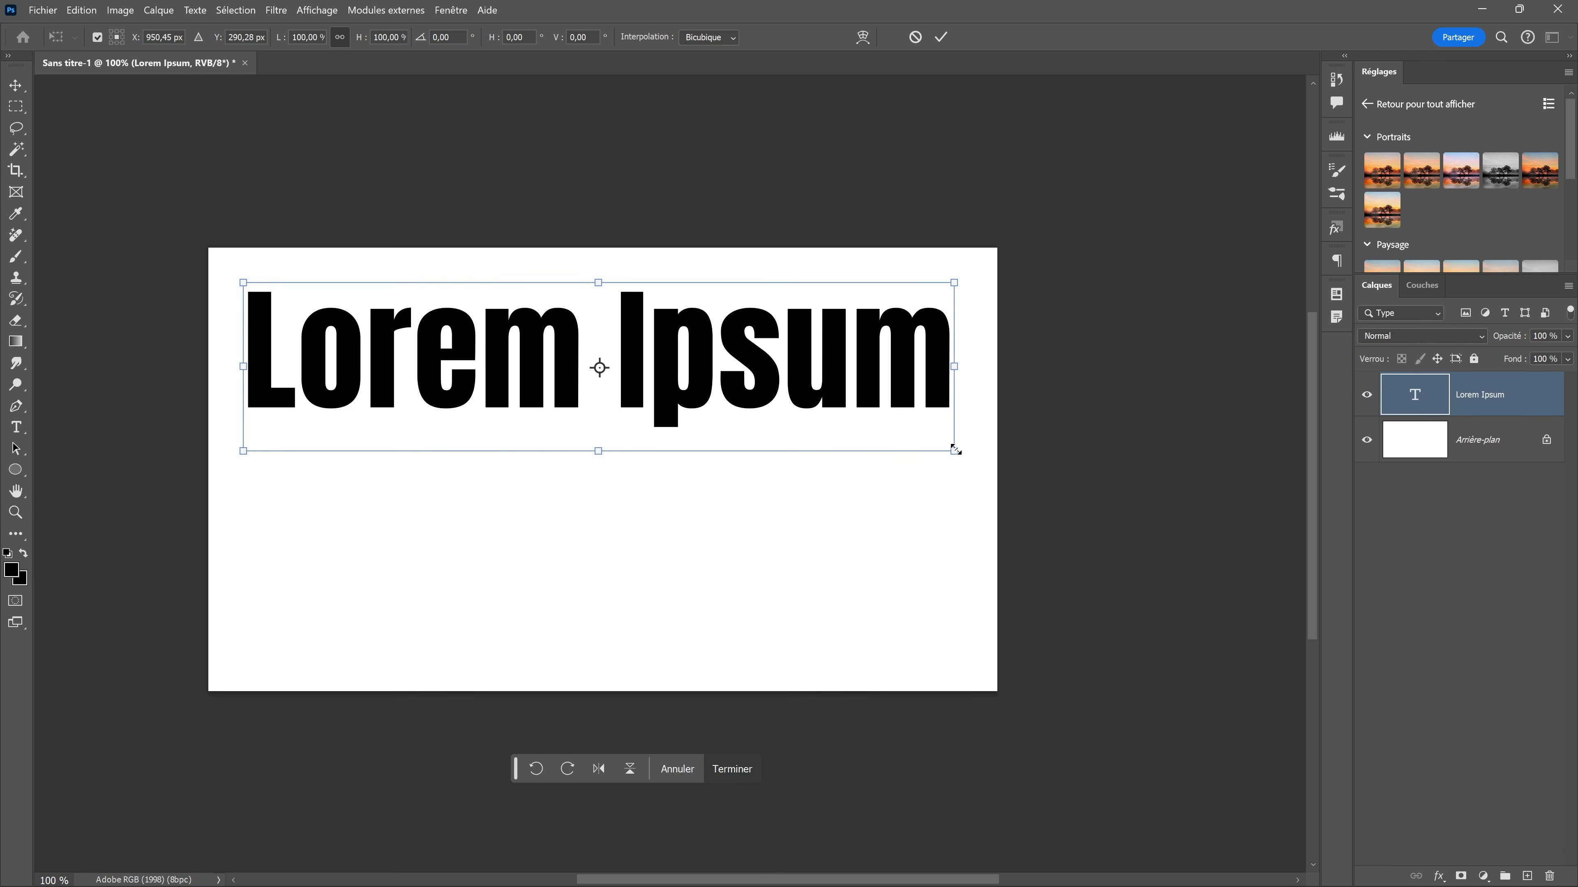
{"action": "left_click_drag", "start_coordinate": [955, 450], "coordinate": [1169, 502]}
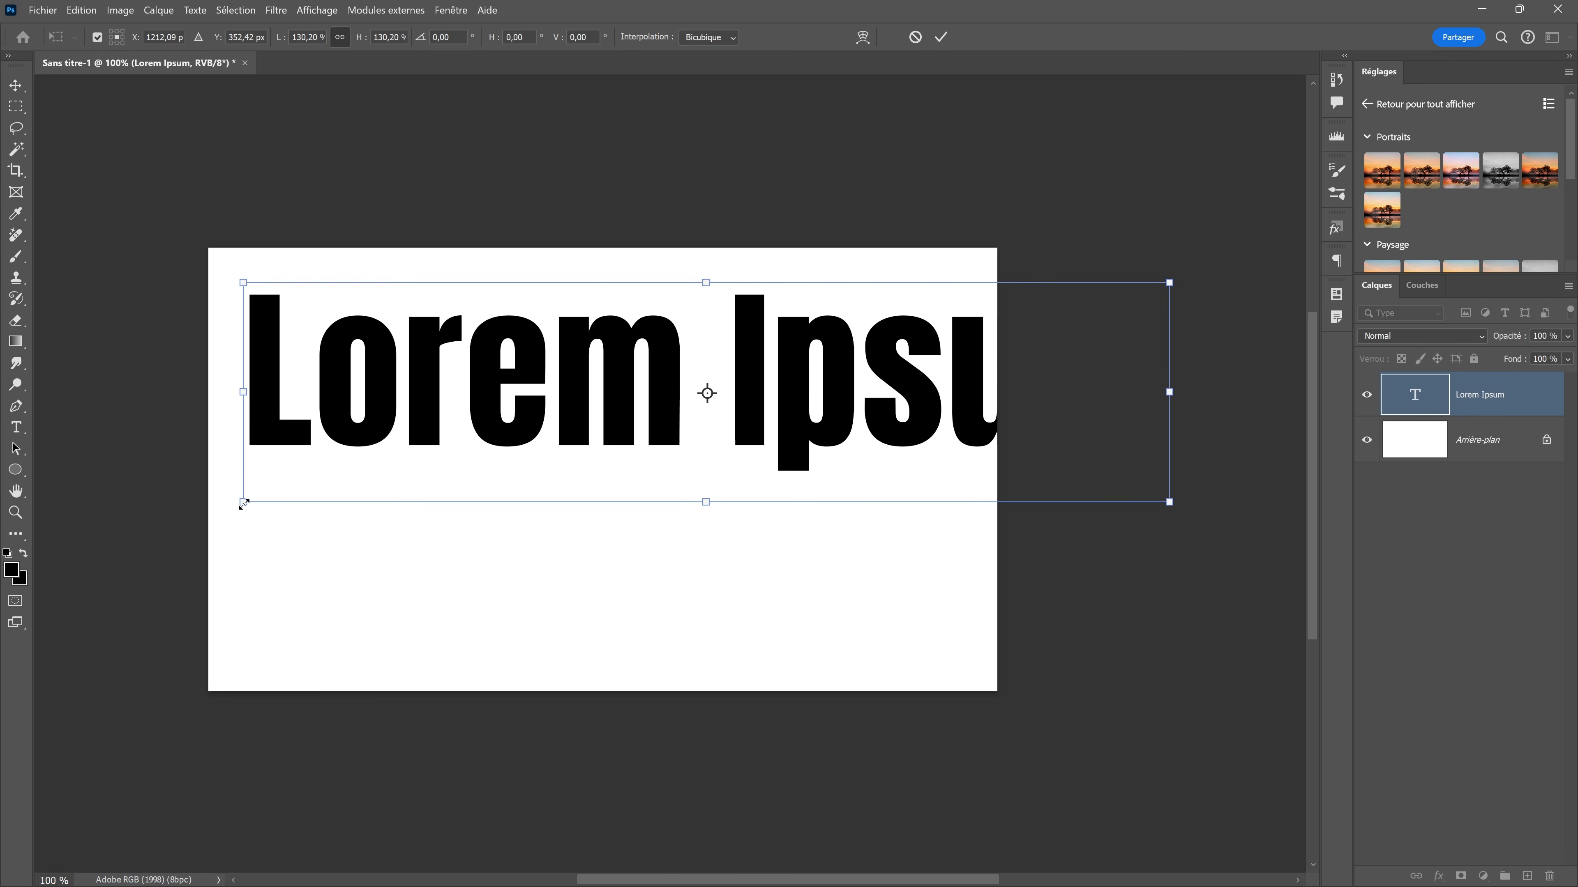
{"action": "left_click_drag", "start_coordinate": [242, 502], "coordinate": [70, 543]}
{"action": "left_click_drag", "start_coordinate": [1171, 284], "coordinate": [1283, 251]}
{"action": "left_click", "coordinate": [941, 37]}
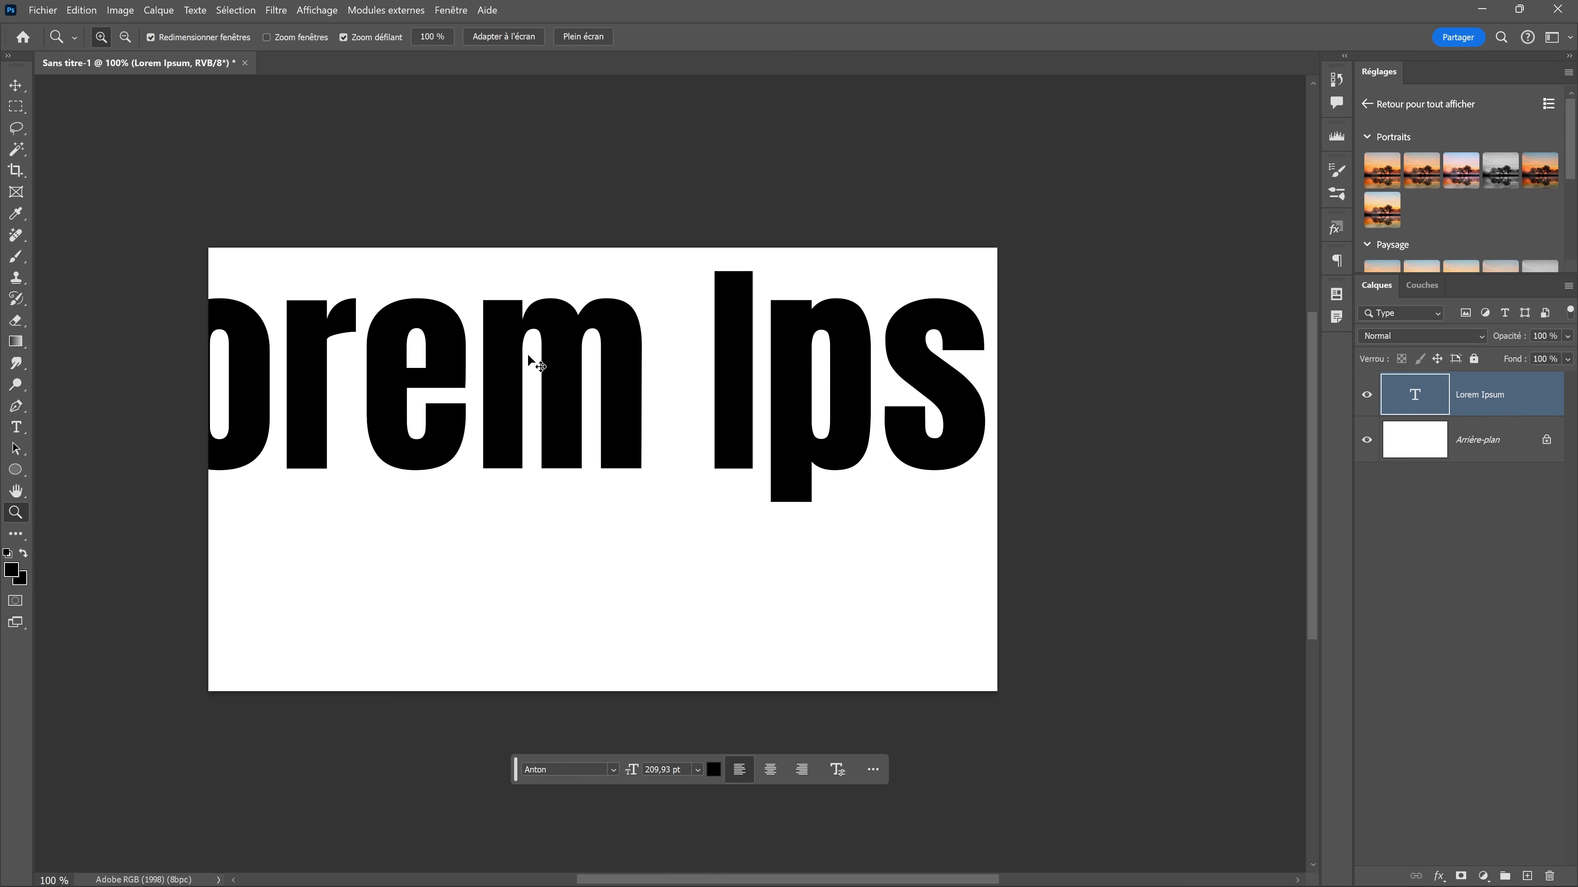
{"action": "key", "text": "ctrl+z"}
- Duplicate the Lorem Ipsum text directly below the original and rasterize the copy
{"action": "key", "text": "v"}
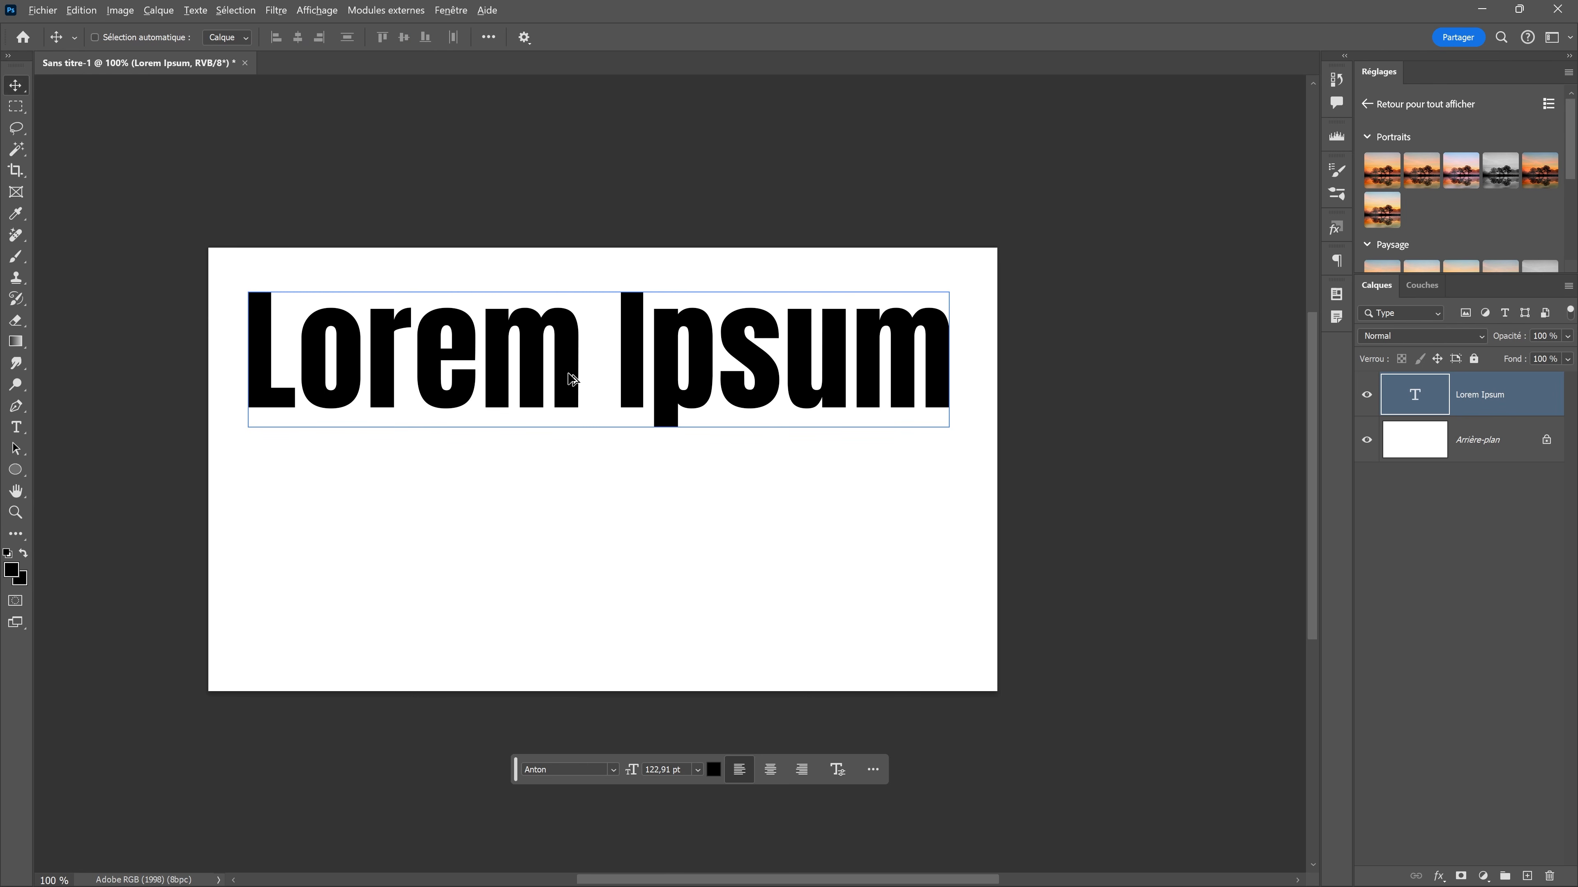
{"action": "key", "text": "alt"}
{"action": "left_click_drag", "start_coordinate": [572, 384], "coordinate": [572, 535]}
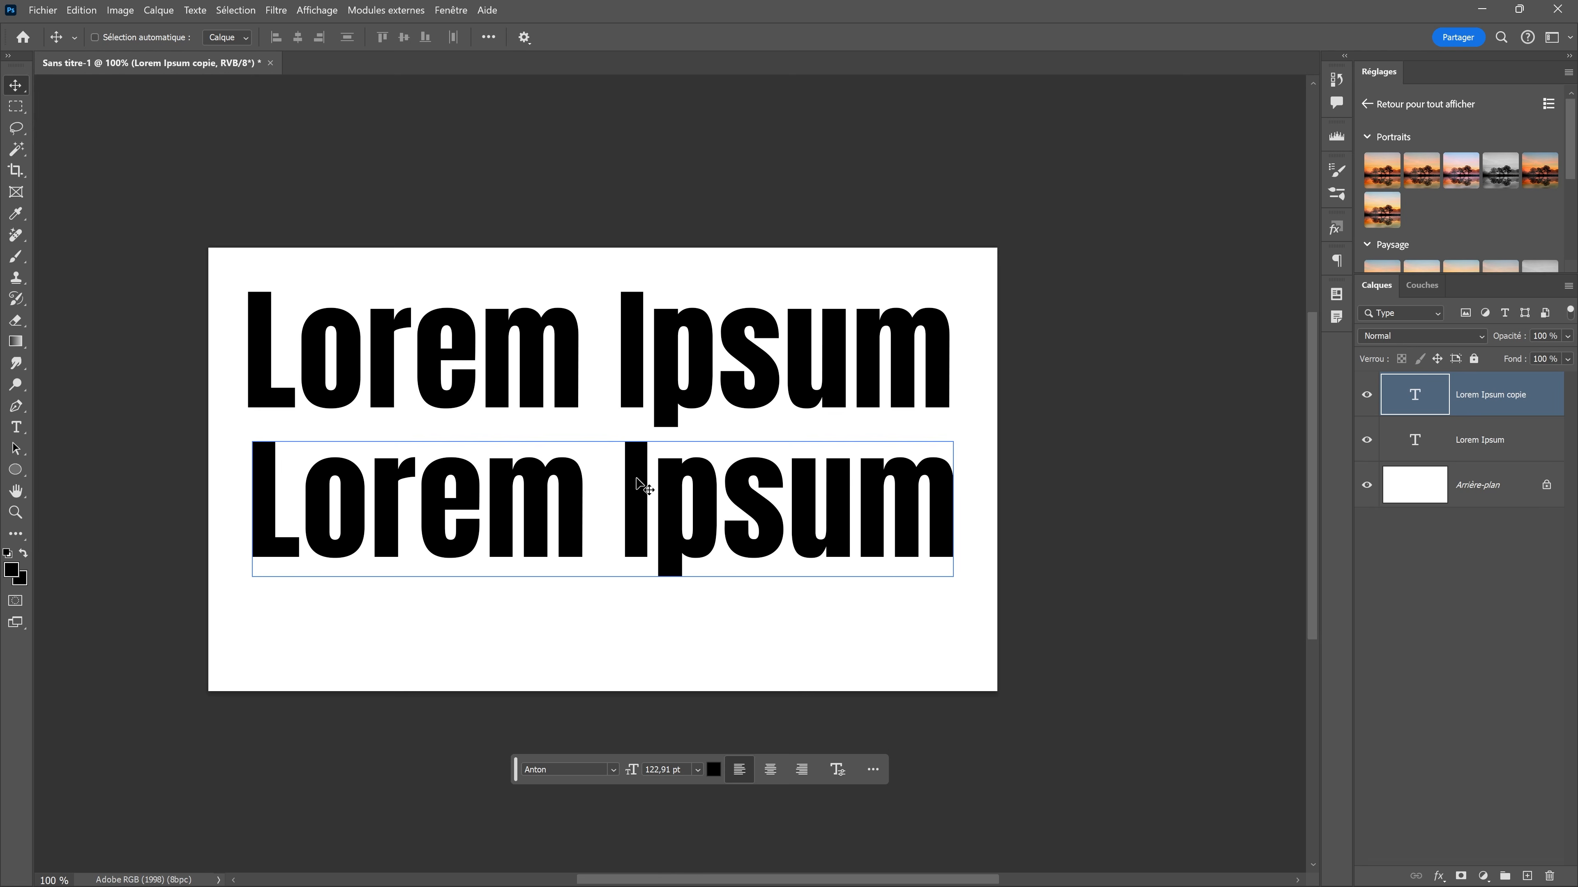
{"action": "left_click", "coordinate": [159, 10]}
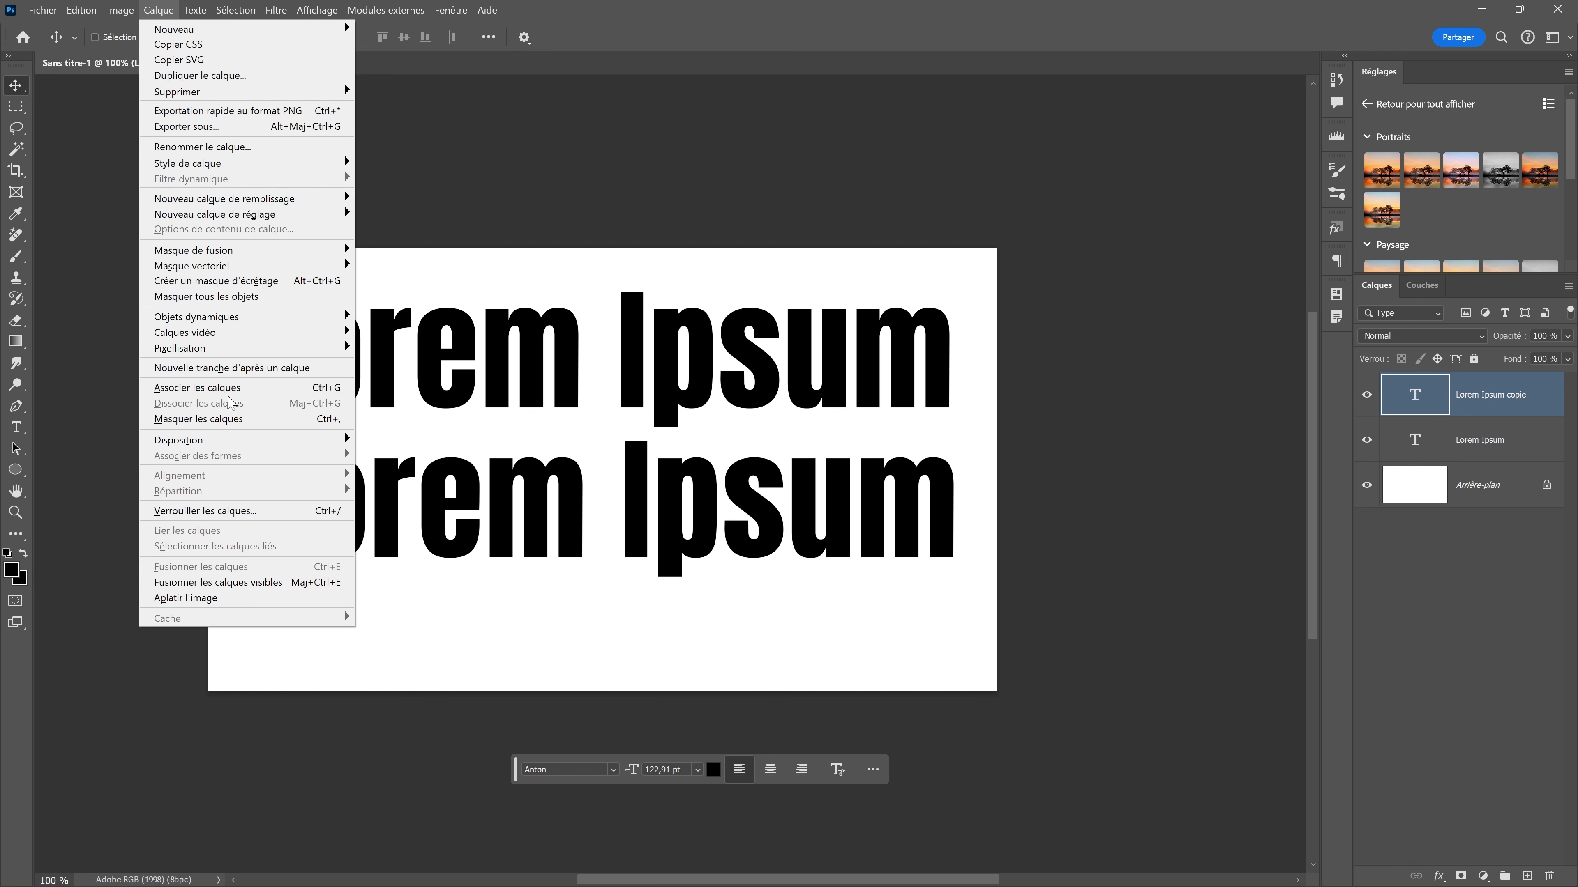
{"action": "mouse_move", "coordinate": [206, 349]}
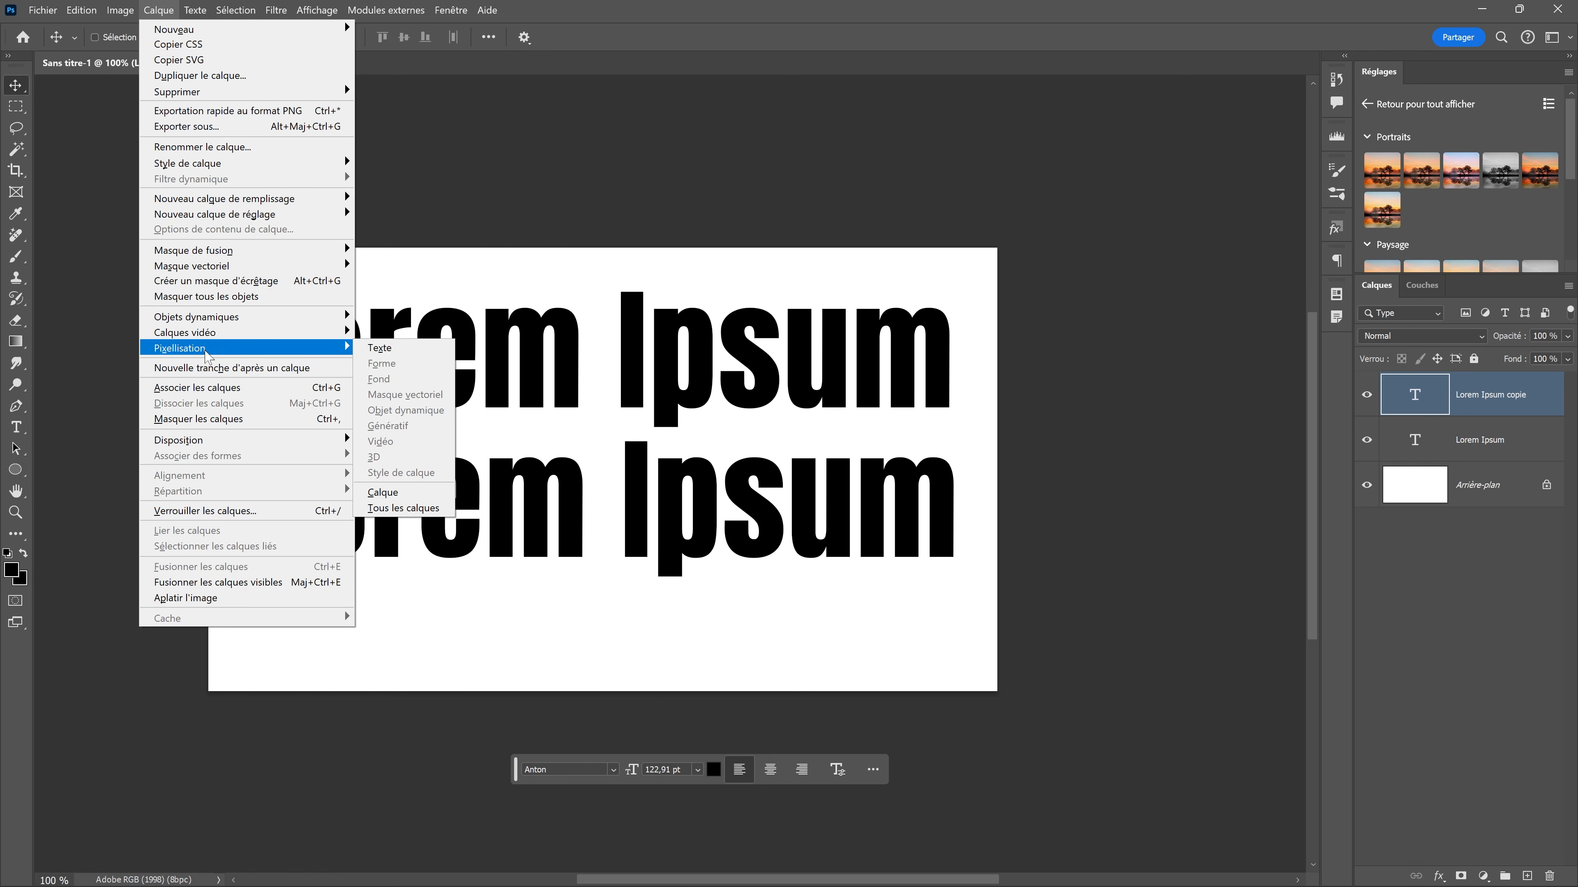
{"action": "left_click", "coordinate": [389, 350]}
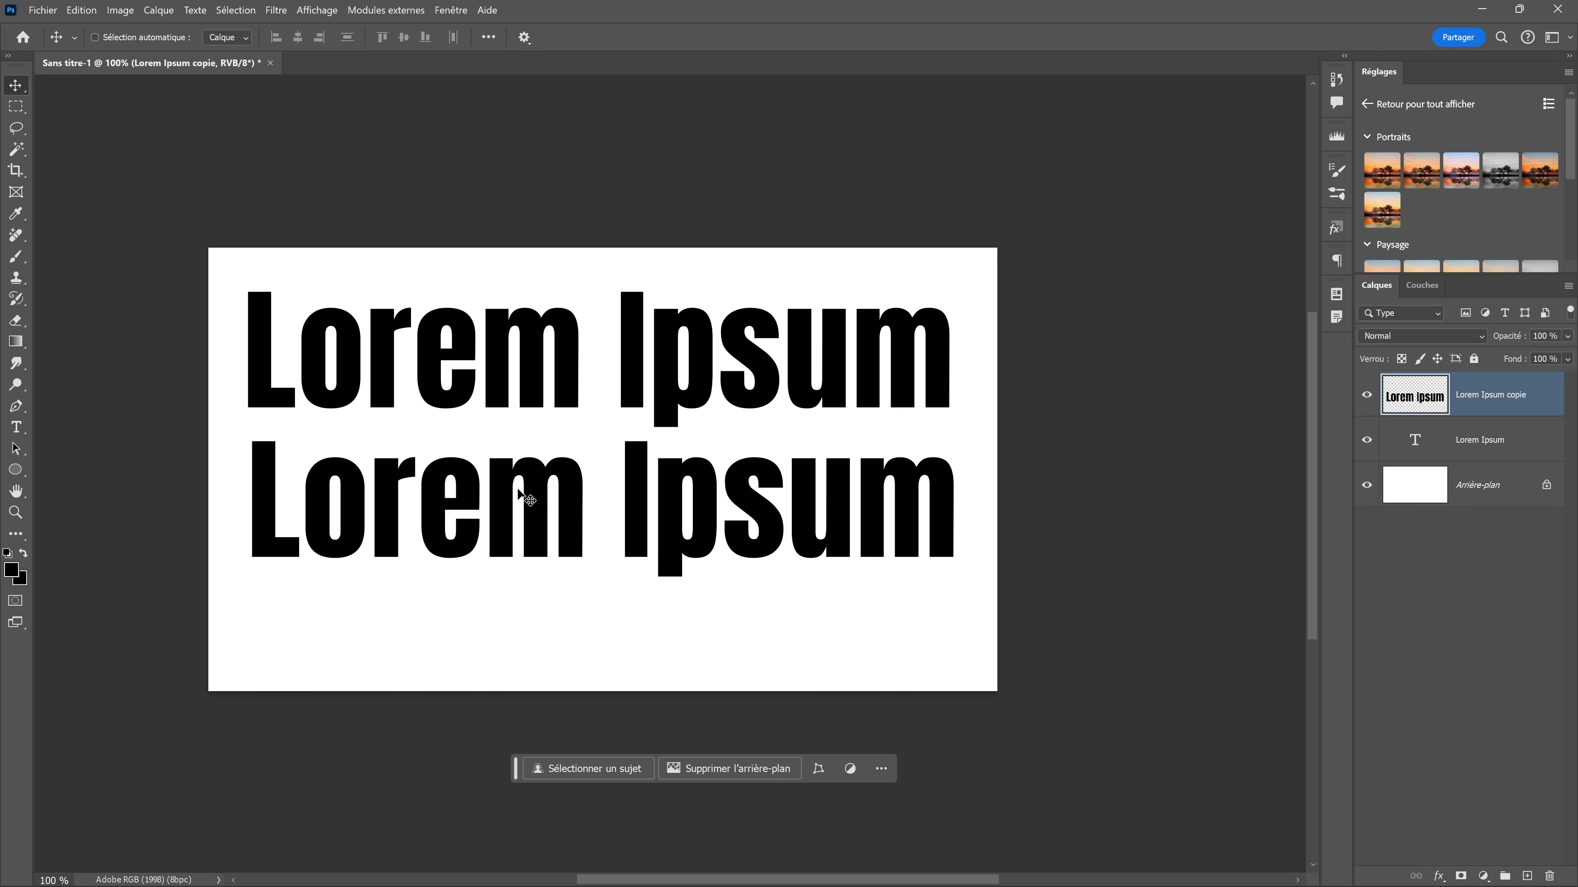
- Enlarge the rasterized copy proportionally beyond both canvas sides and move it down to the canvas's lower edge
{"action": "key", "text": "ctrl"}
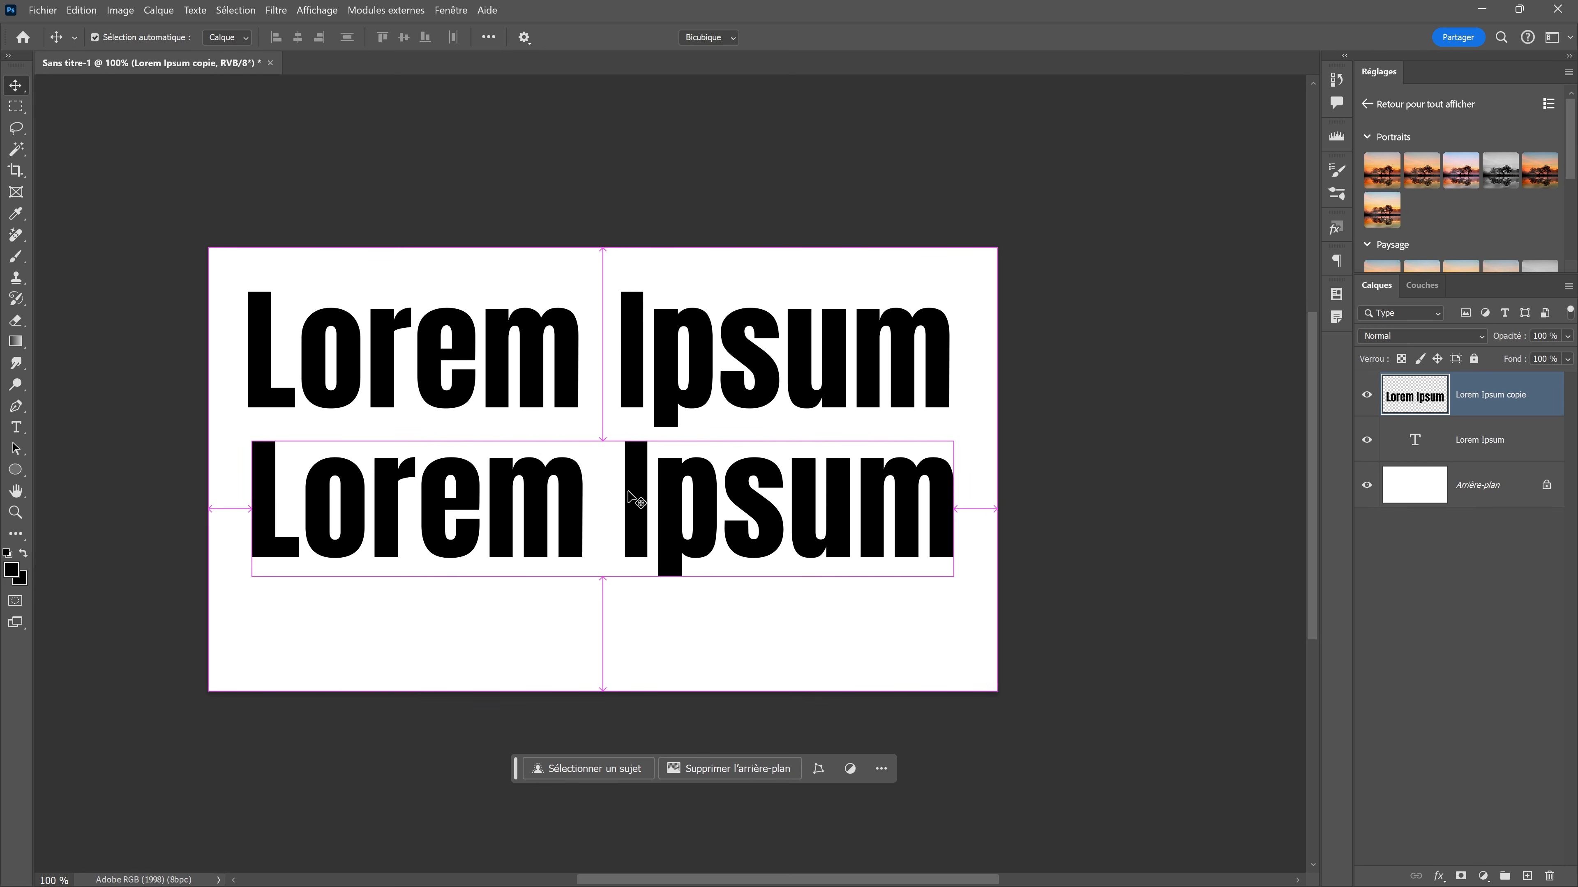
{"action": "key", "text": "ctrl+t"}
{"action": "left_click_drag", "start_coordinate": [953, 577], "coordinate": [990, 623]}
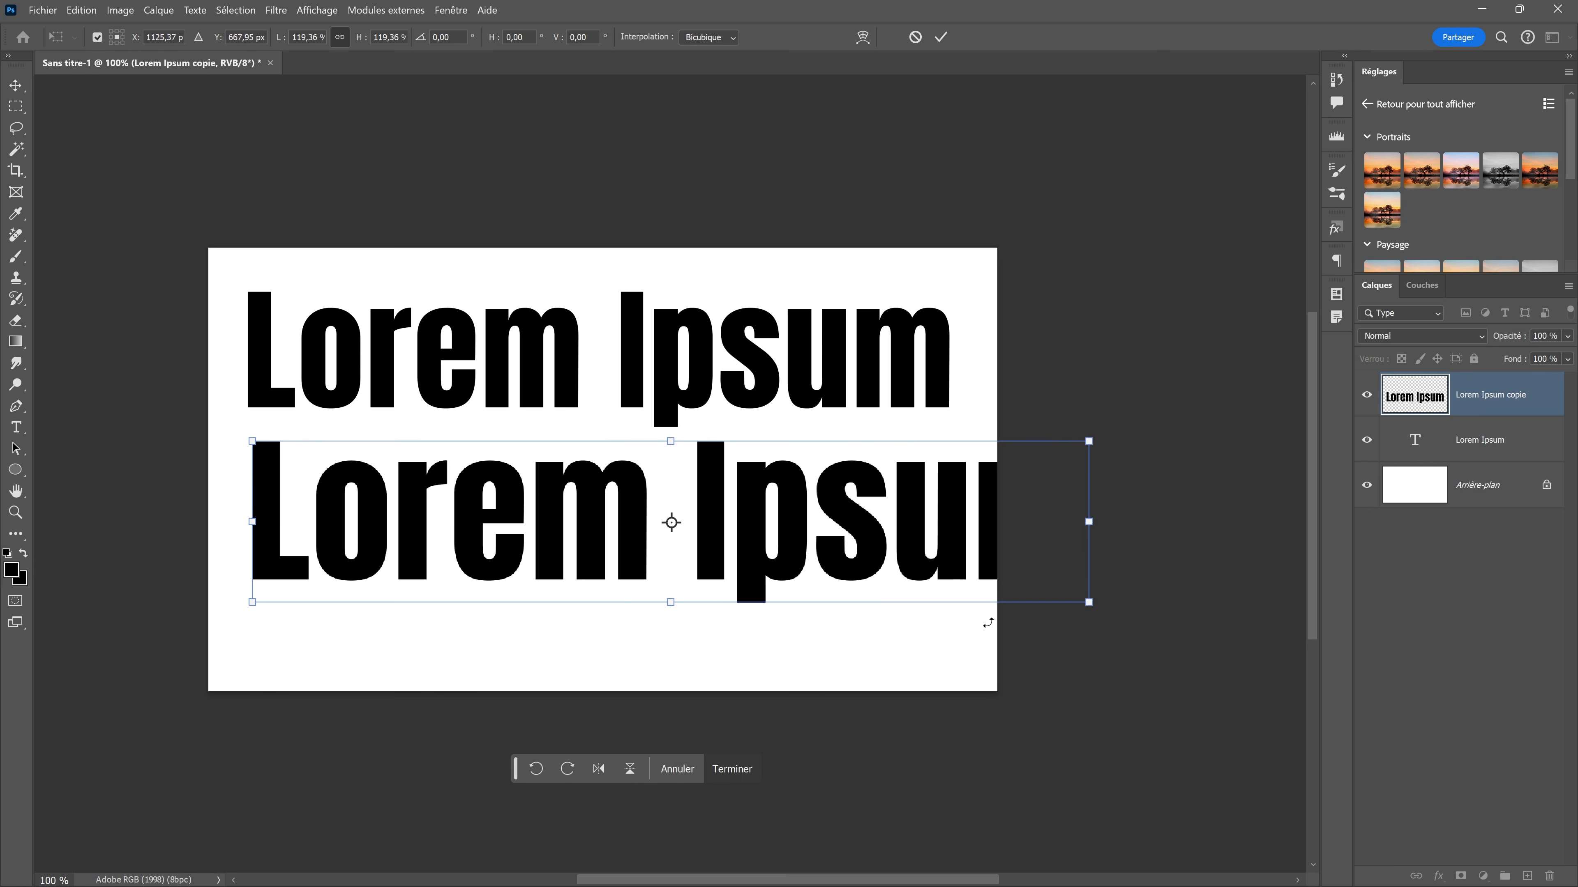
{"action": "left_click_drag", "start_coordinate": [251, 442], "coordinate": [179, 368]}
{"action": "left_click_drag", "start_coordinate": [1088, 398], "coordinate": [1310, 330]}
{"action": "key", "text": "Return"}
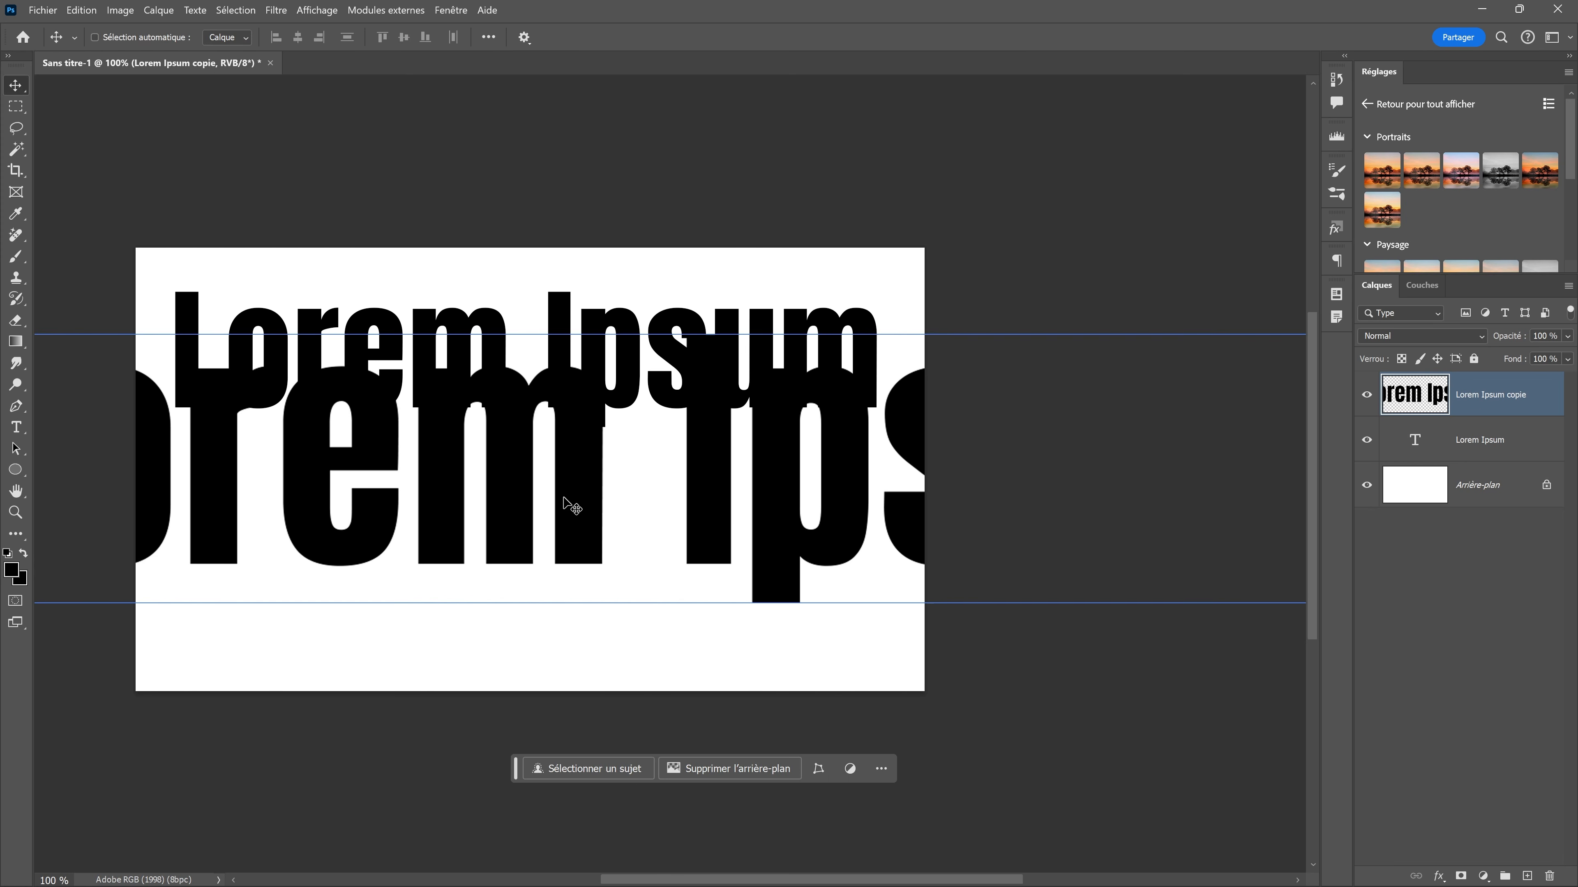
{"action": "left_click_drag", "start_coordinate": [563, 504], "coordinate": [563, 575]}
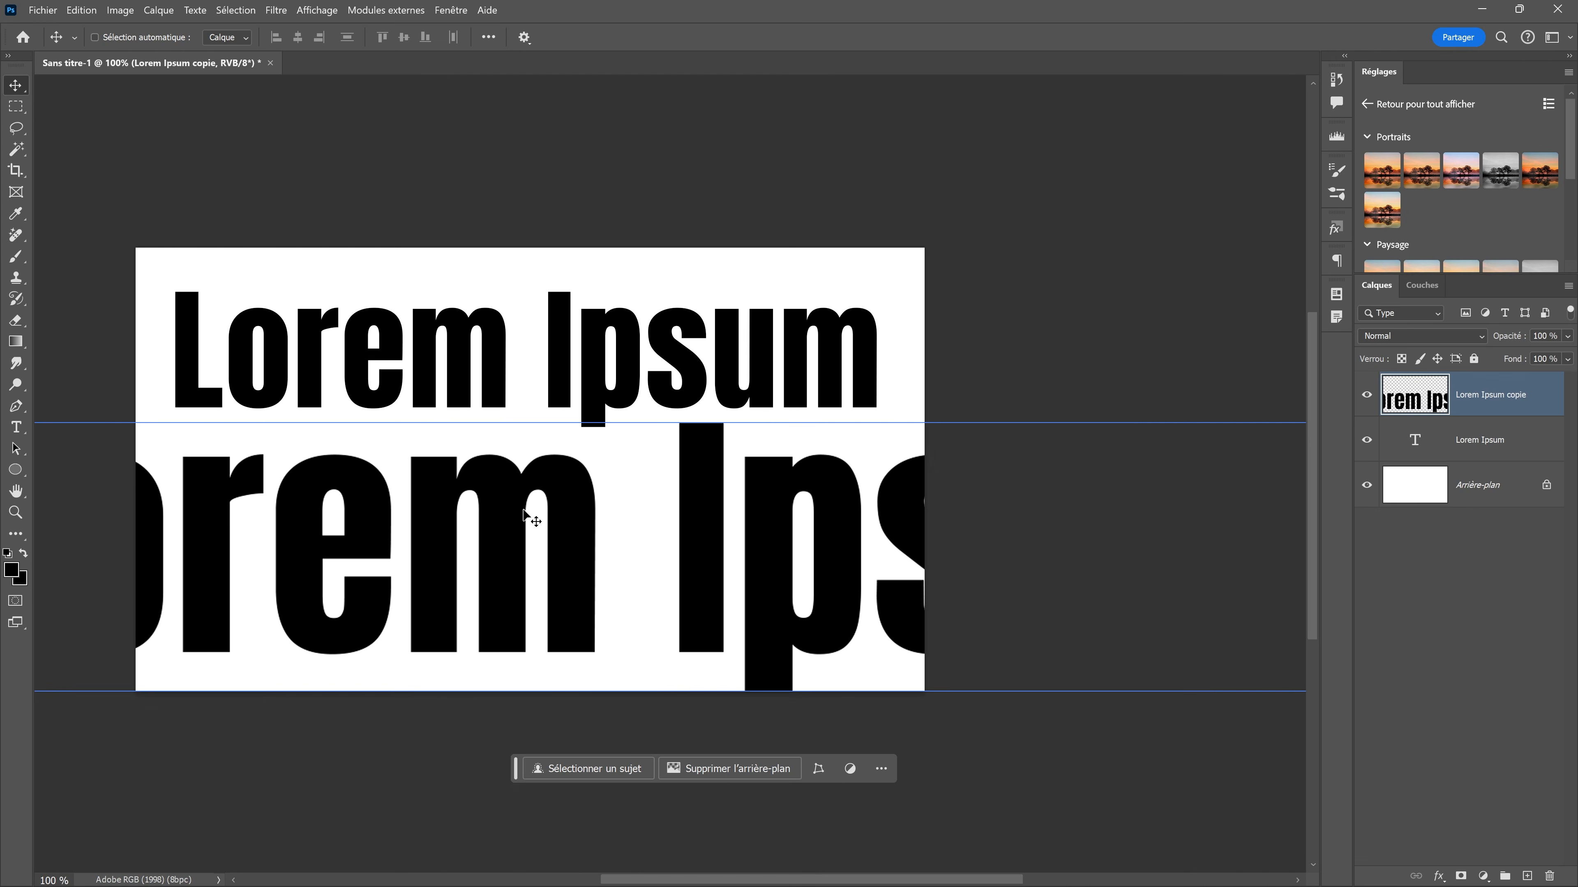
- Shrink the rasterized copy proportionally until it is much smaller than the original text above it
{"action": "key", "text": "space"}
{"action": "key", "text": "ctrl+minus"}
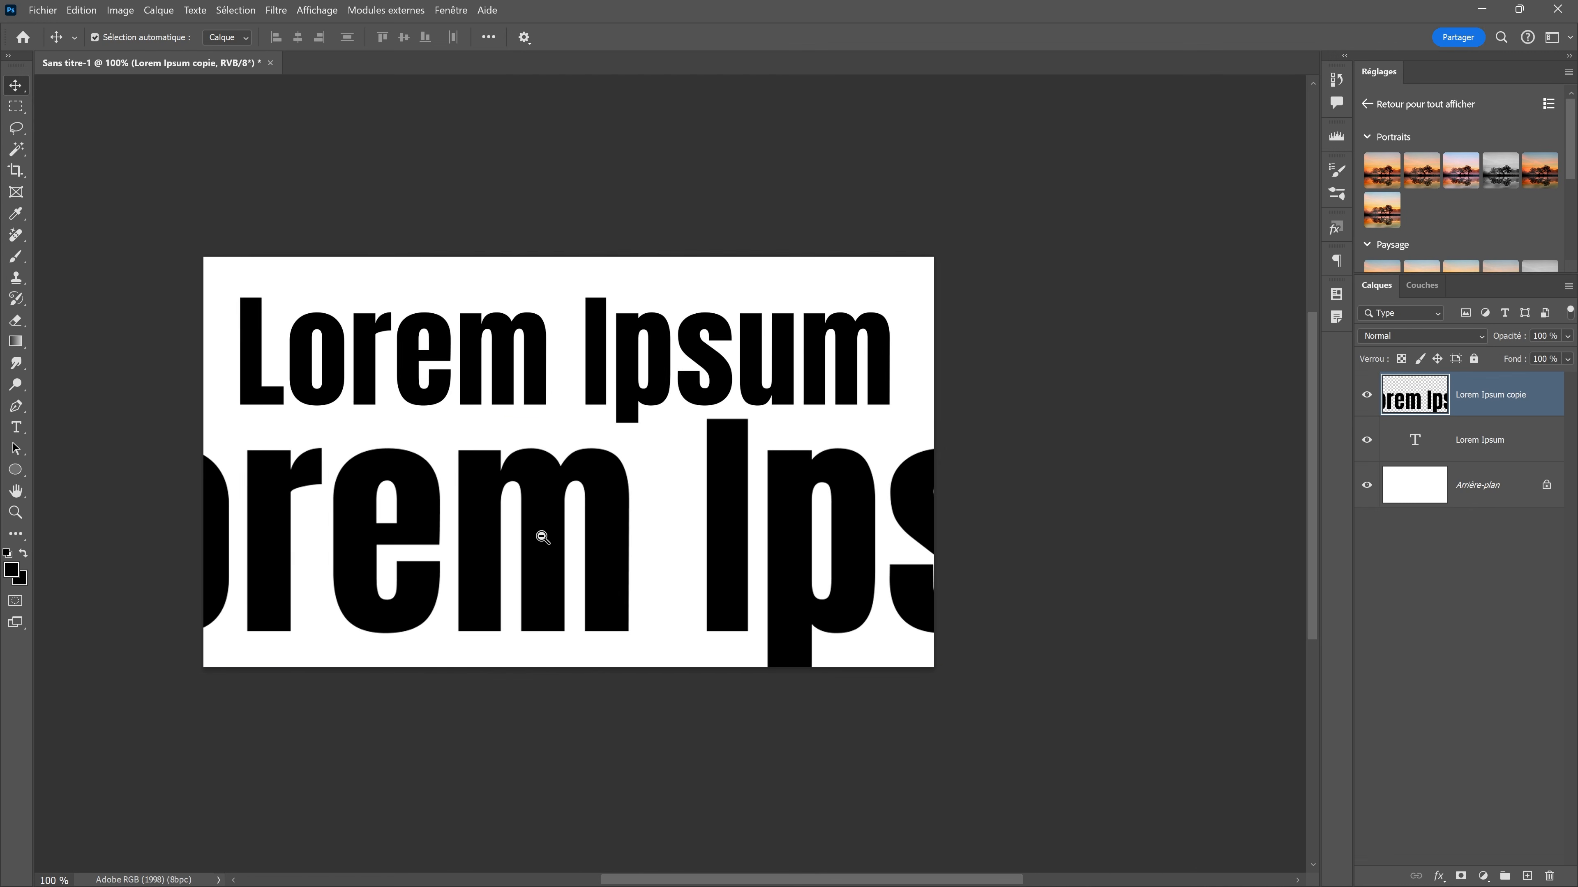
{"action": "left_click_drag", "start_coordinate": [649, 512], "coordinate": [494, 517]}
{"action": "key", "text": "ctrl+t"}
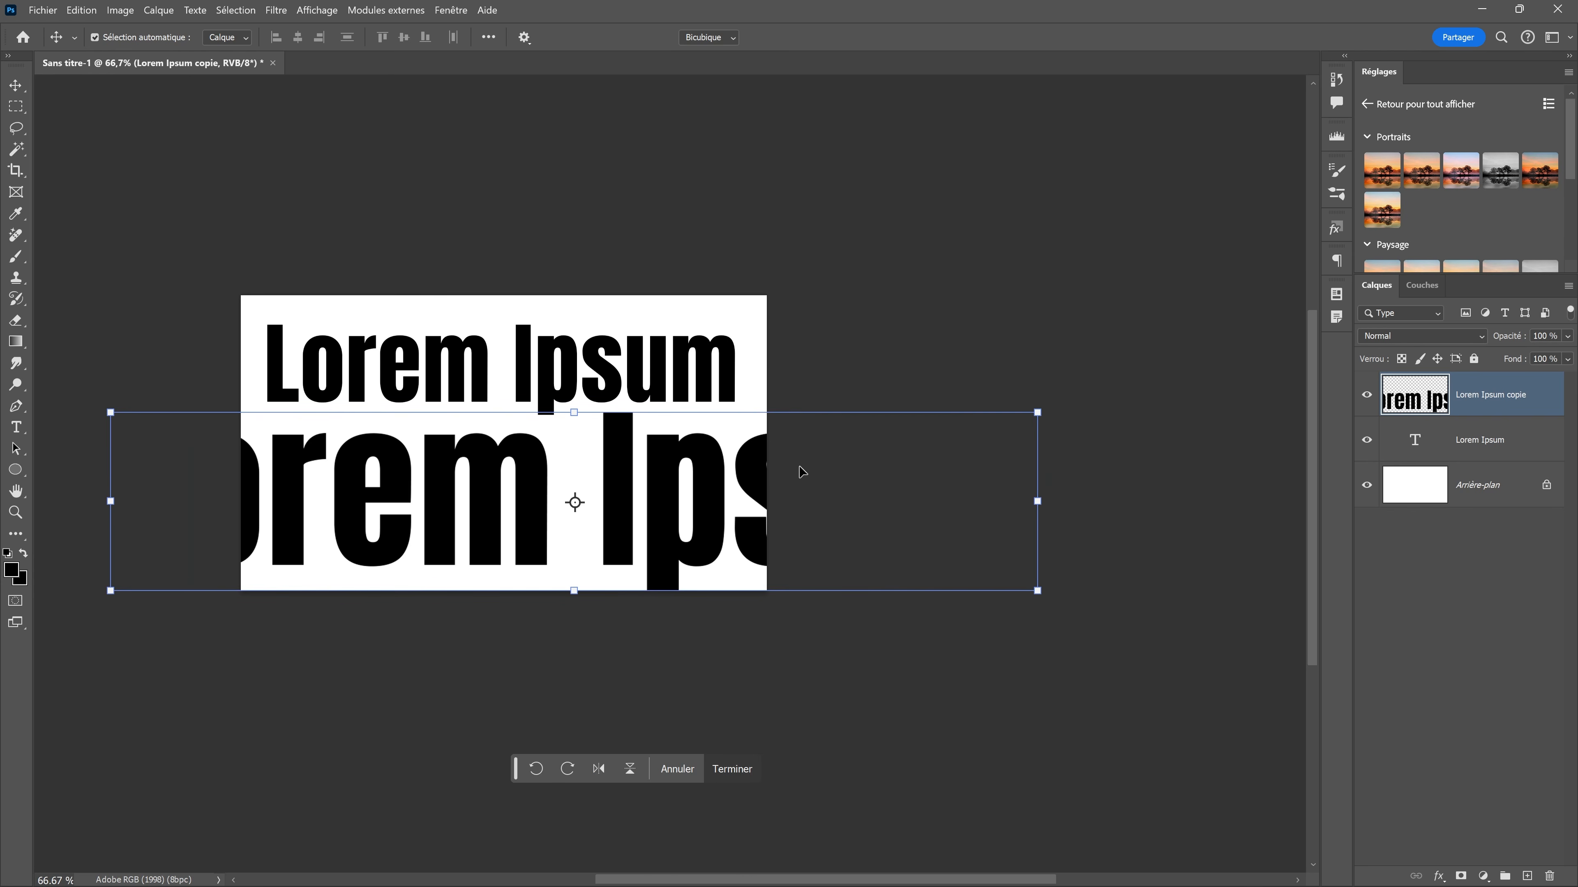
{"action": "left_click_drag", "start_coordinate": [1034, 412], "coordinate": [465, 540]}
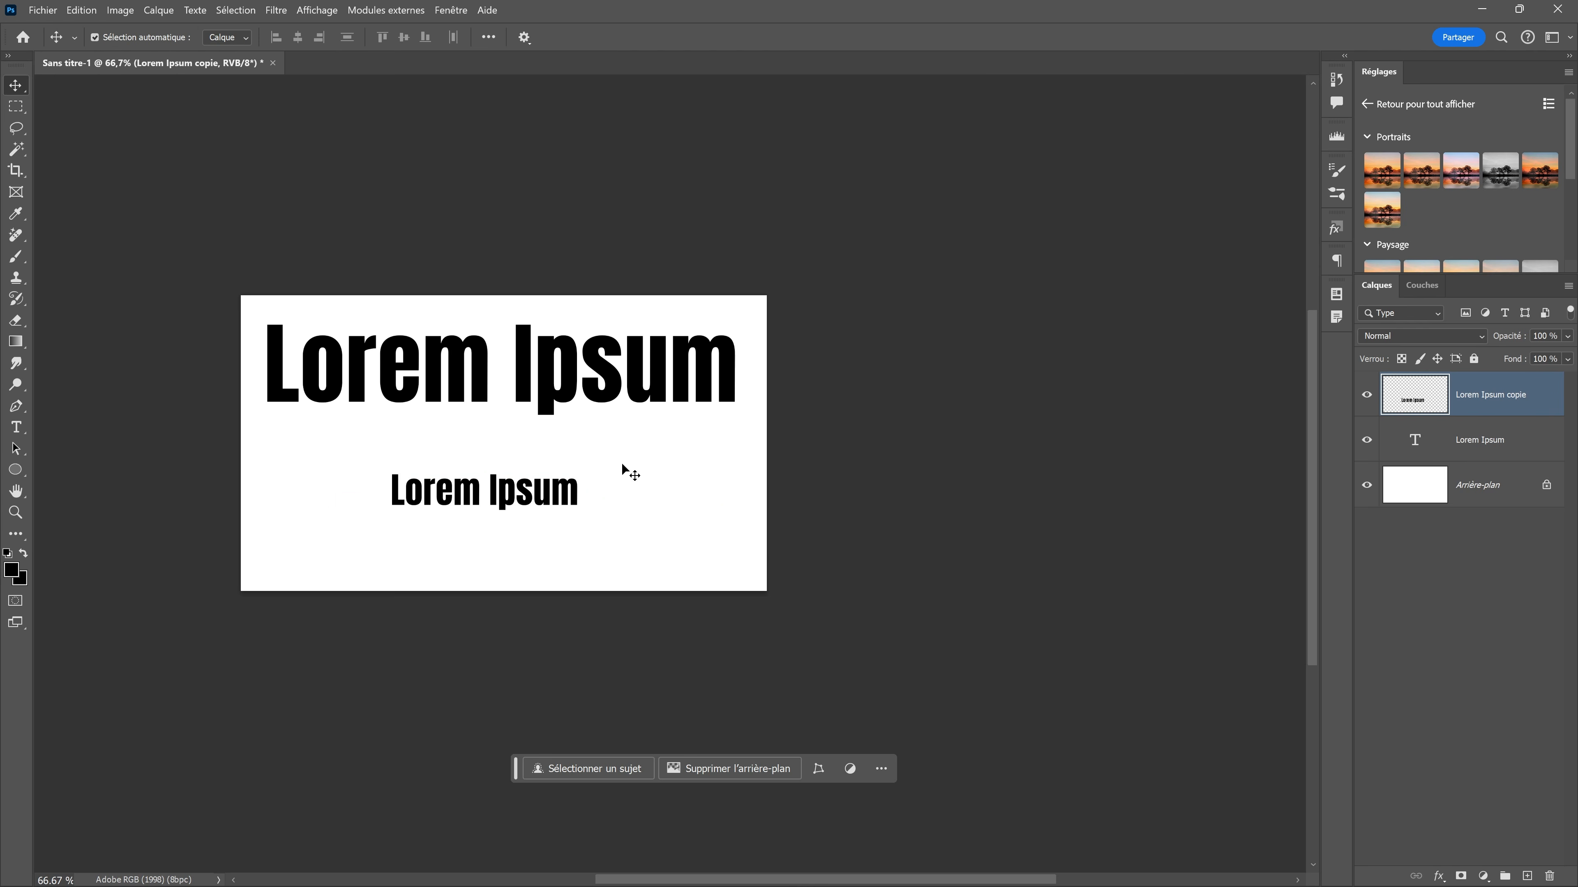
- Enlarge the shrunken rasterized copy until it overflows the canvas again and place it below the original text
{"action": "key", "text": "ctrl+t"}
{"action": "left_click_drag", "start_coordinate": [578, 473], "coordinate": [585, 474]}
{"action": "left_click_drag", "start_coordinate": [511, 448], "coordinate": [509, 492]}
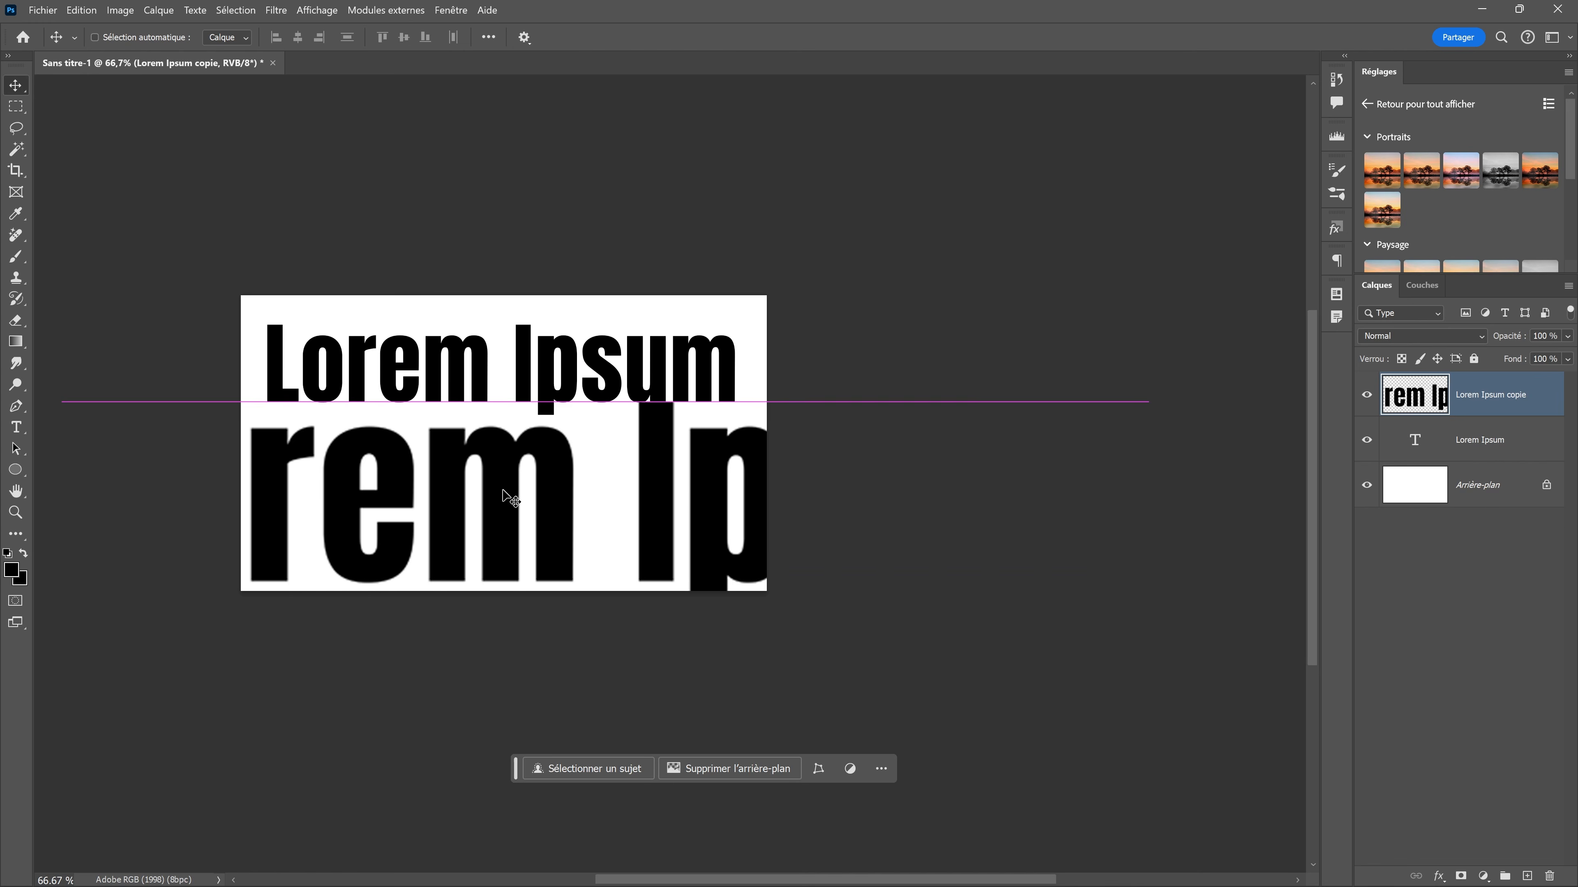
- Inspect the rasterized copy's letter edges at 100% zoom, moving it around, and delete its layer
{"action": "double_click", "coordinate": [16, 512]}
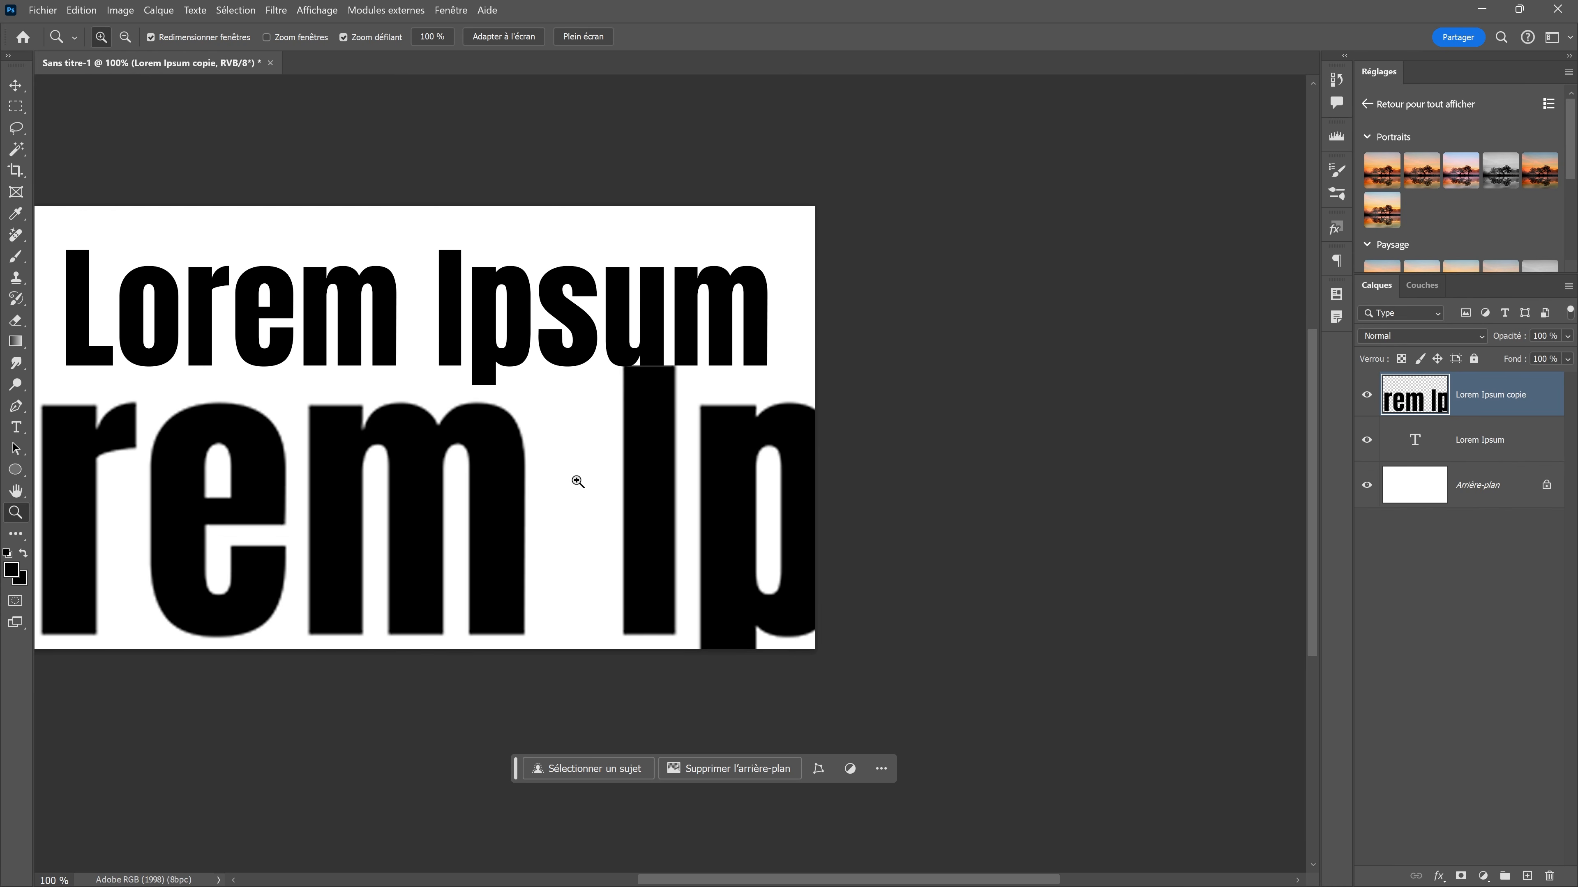
{"action": "left_click", "coordinate": [16, 85]}
{"action": "left_click_drag", "start_coordinate": [458, 466], "coordinate": [329, 482]}
{"action": "left_click_drag", "start_coordinate": [613, 535], "coordinate": [553, 508]}
{"action": "left_click_drag", "start_coordinate": [1491, 395], "coordinate": [1549, 876]}
{"action": "scroll", "coordinate": [672, 514], "scroll_direction": "left", "scroll_amount": 5}
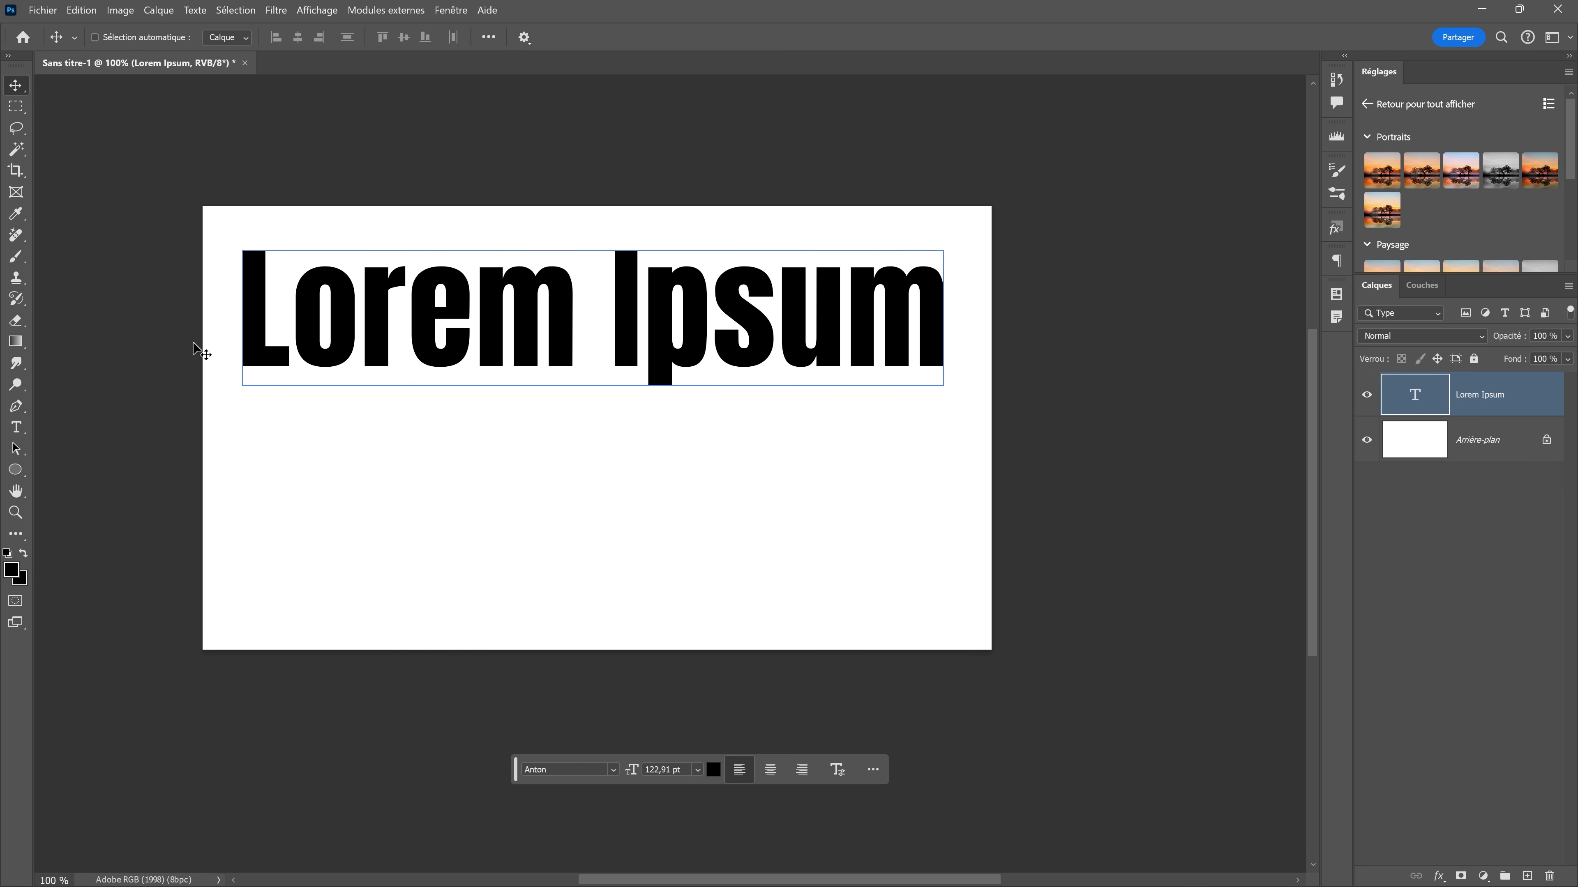
- Activate the Type tool and display the character formatting settings
{"action": "left_click", "coordinate": [23, 429]}
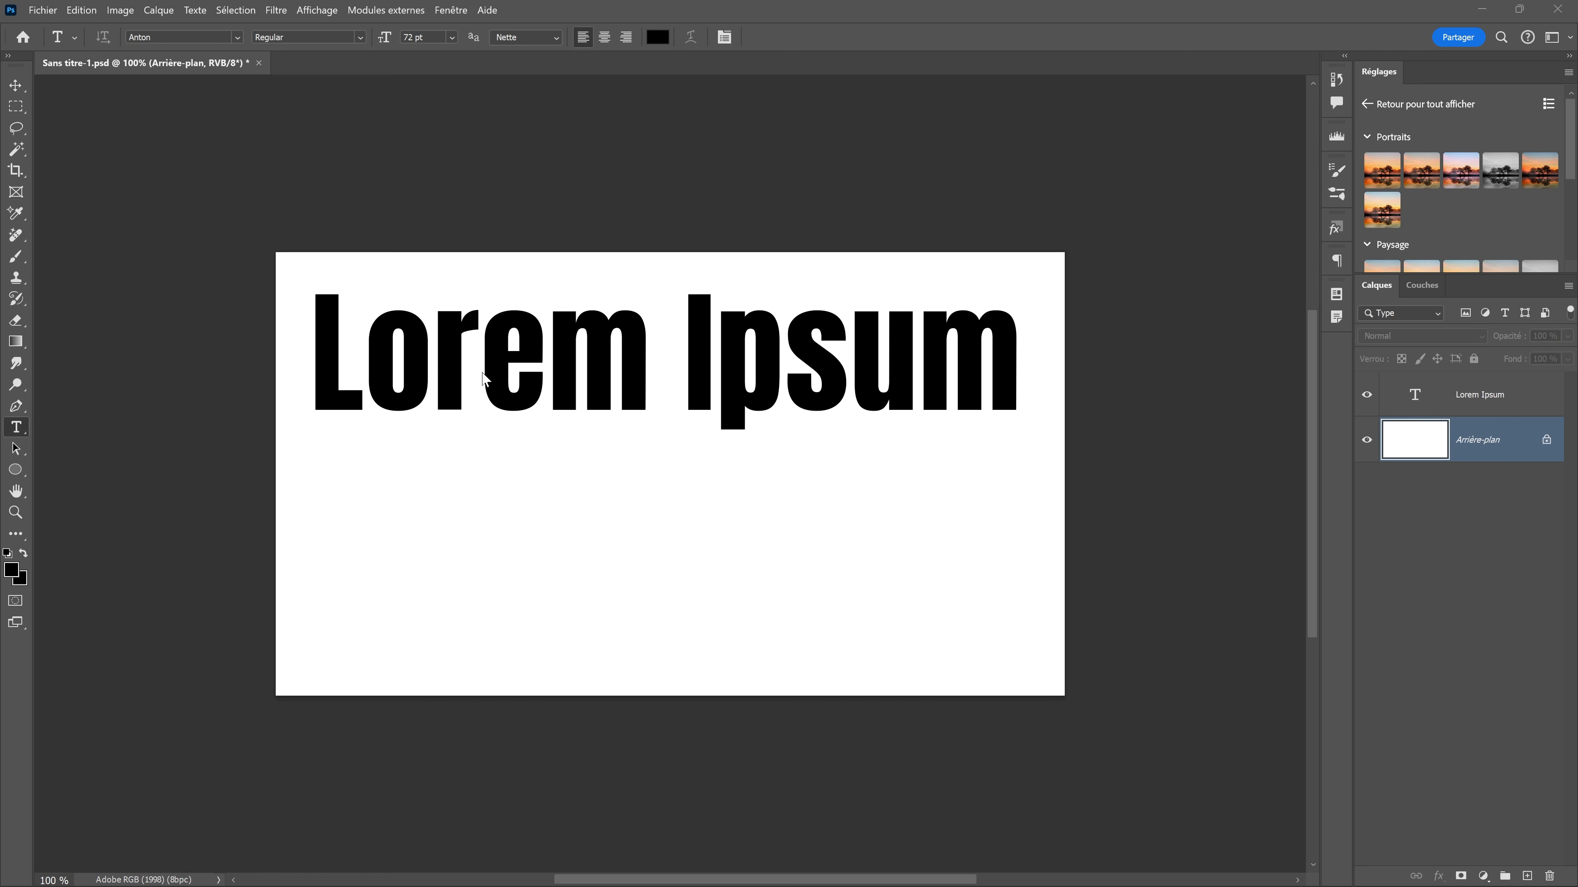
{"action": "left_click", "coordinate": [456, 11]}
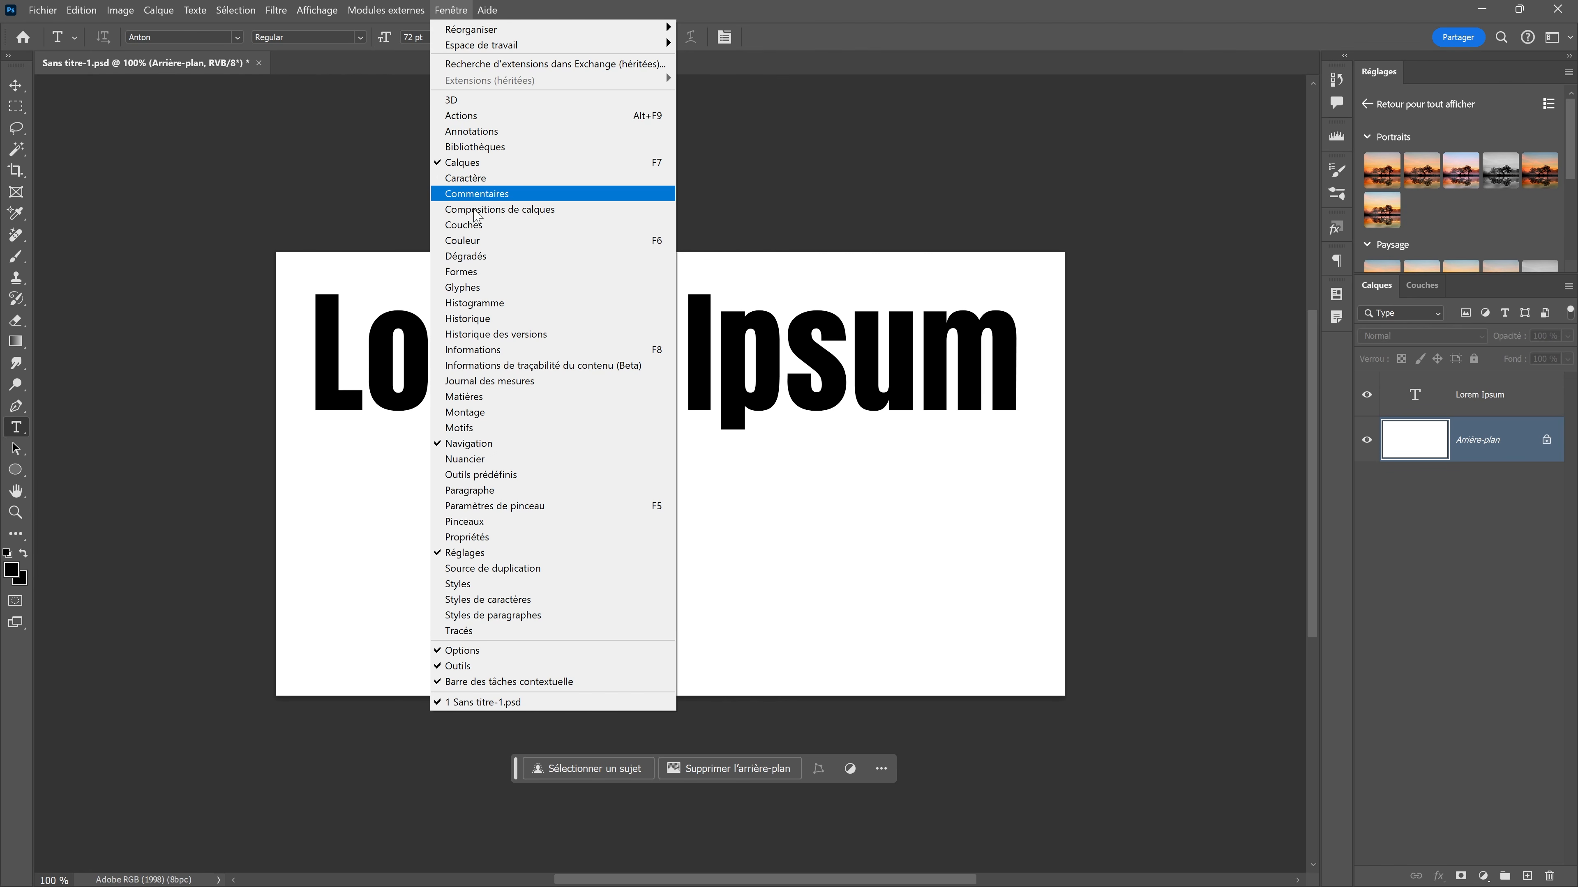
{"action": "left_click", "coordinate": [468, 181]}
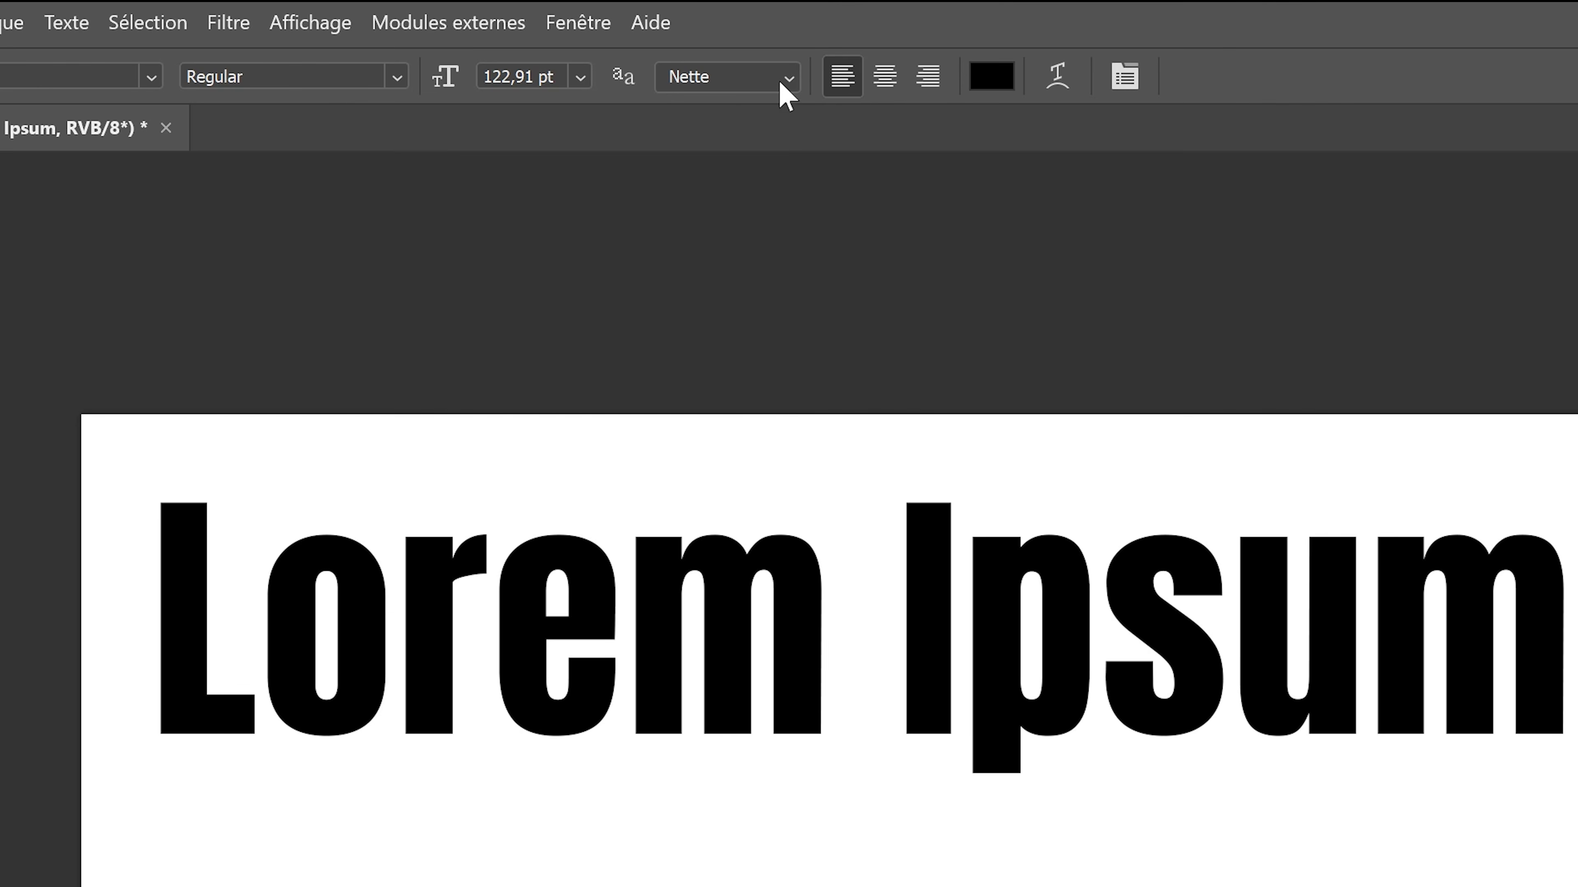
- Review the anti-aliasing methods available for the Lorem Ipsum title
{"action": "left_click", "coordinate": [784, 77]}
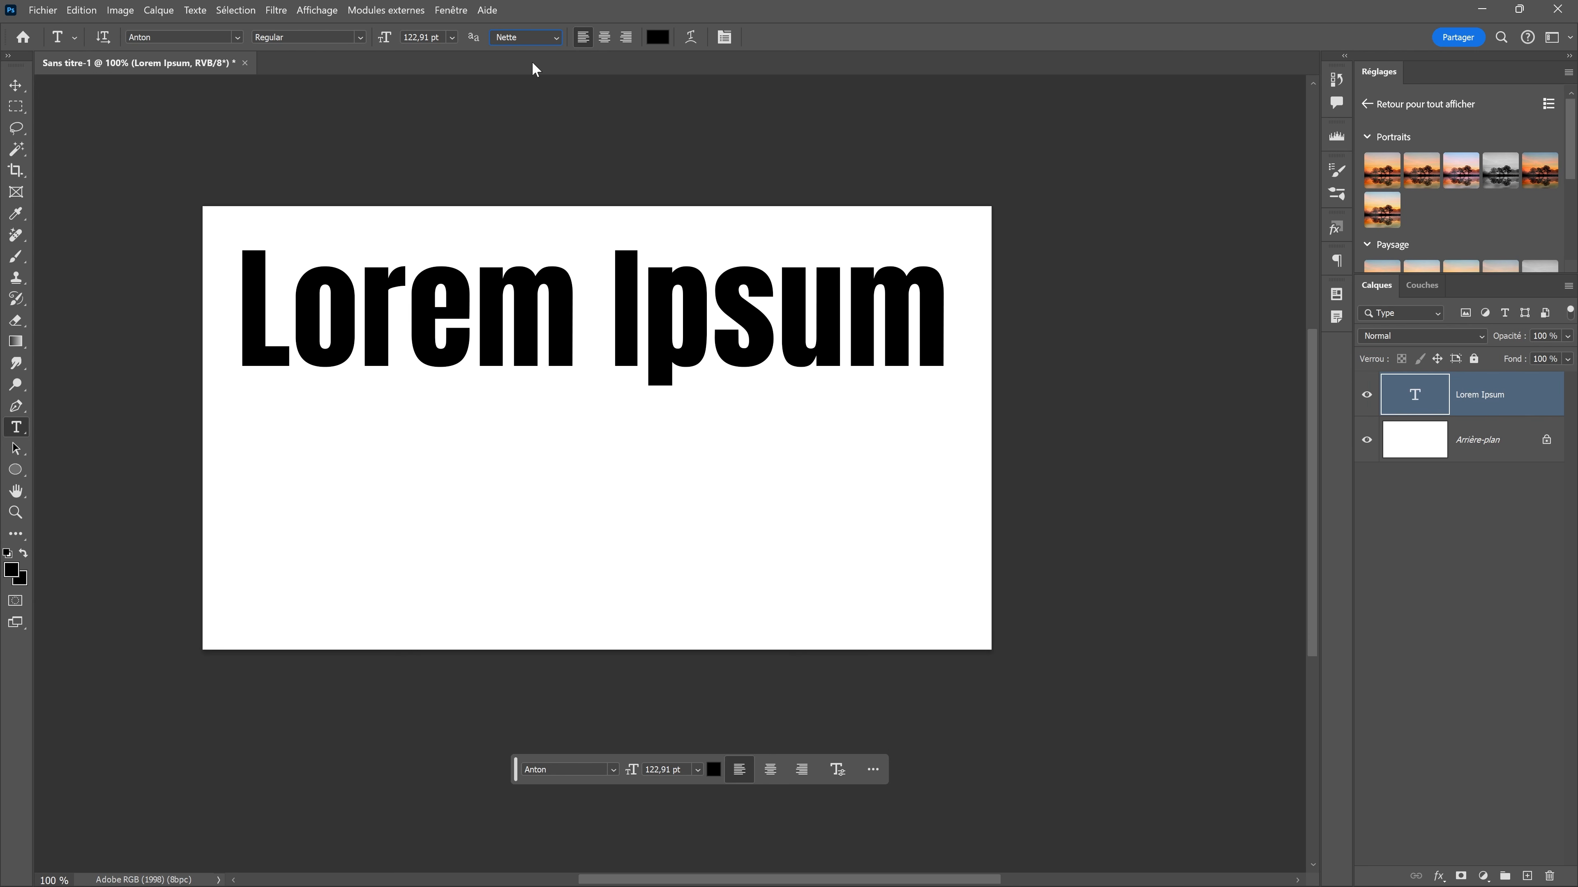
{"action": "left_click", "coordinate": [529, 39]}
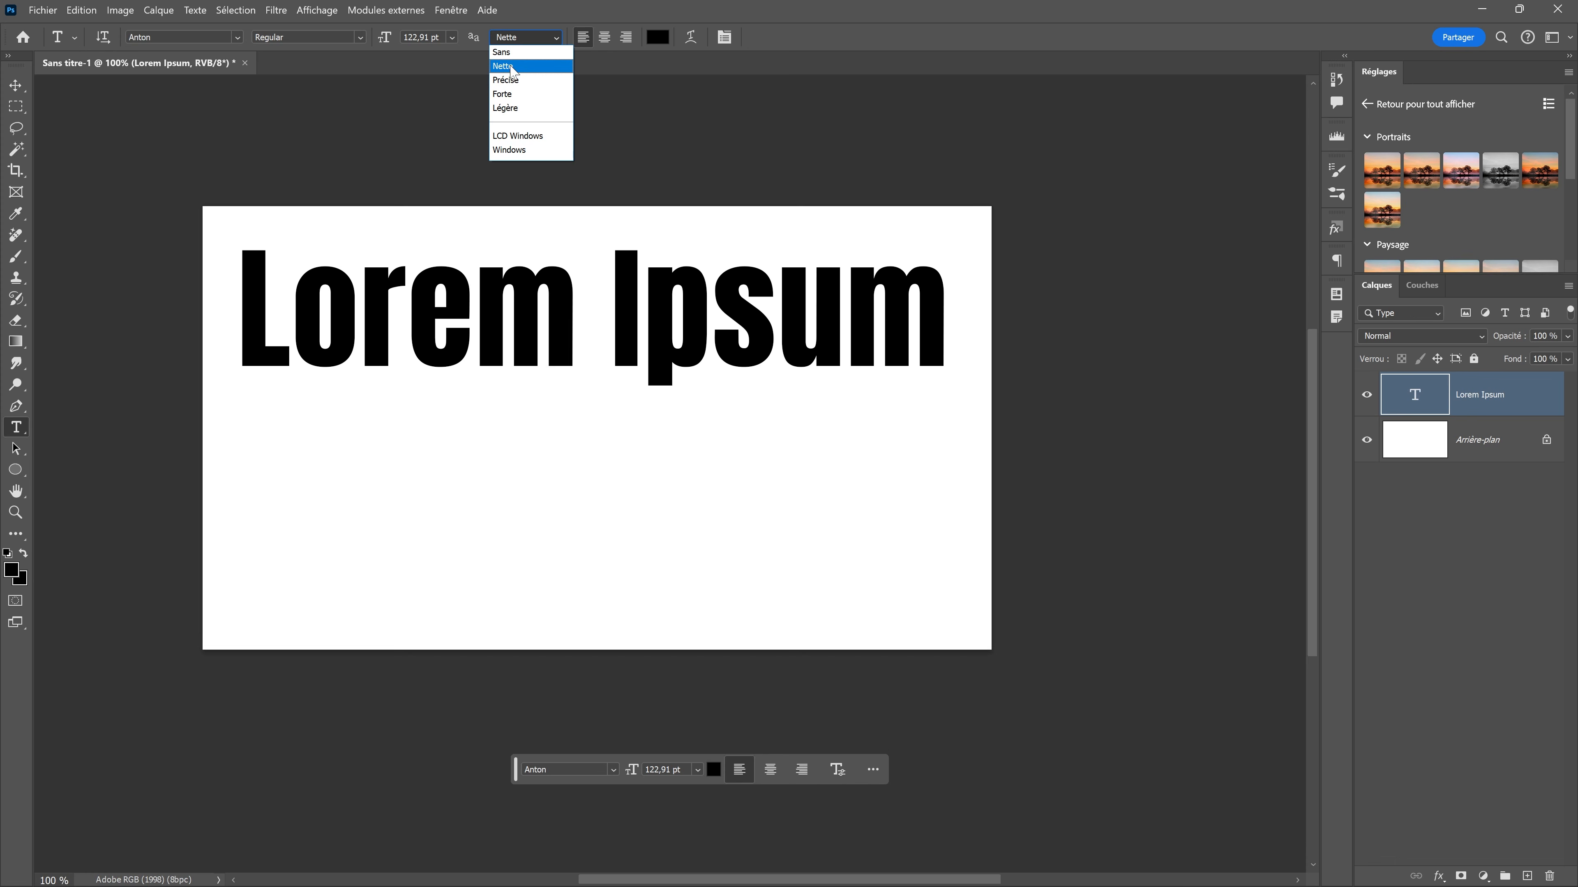
{"action": "left_click", "coordinate": [716, 23]}
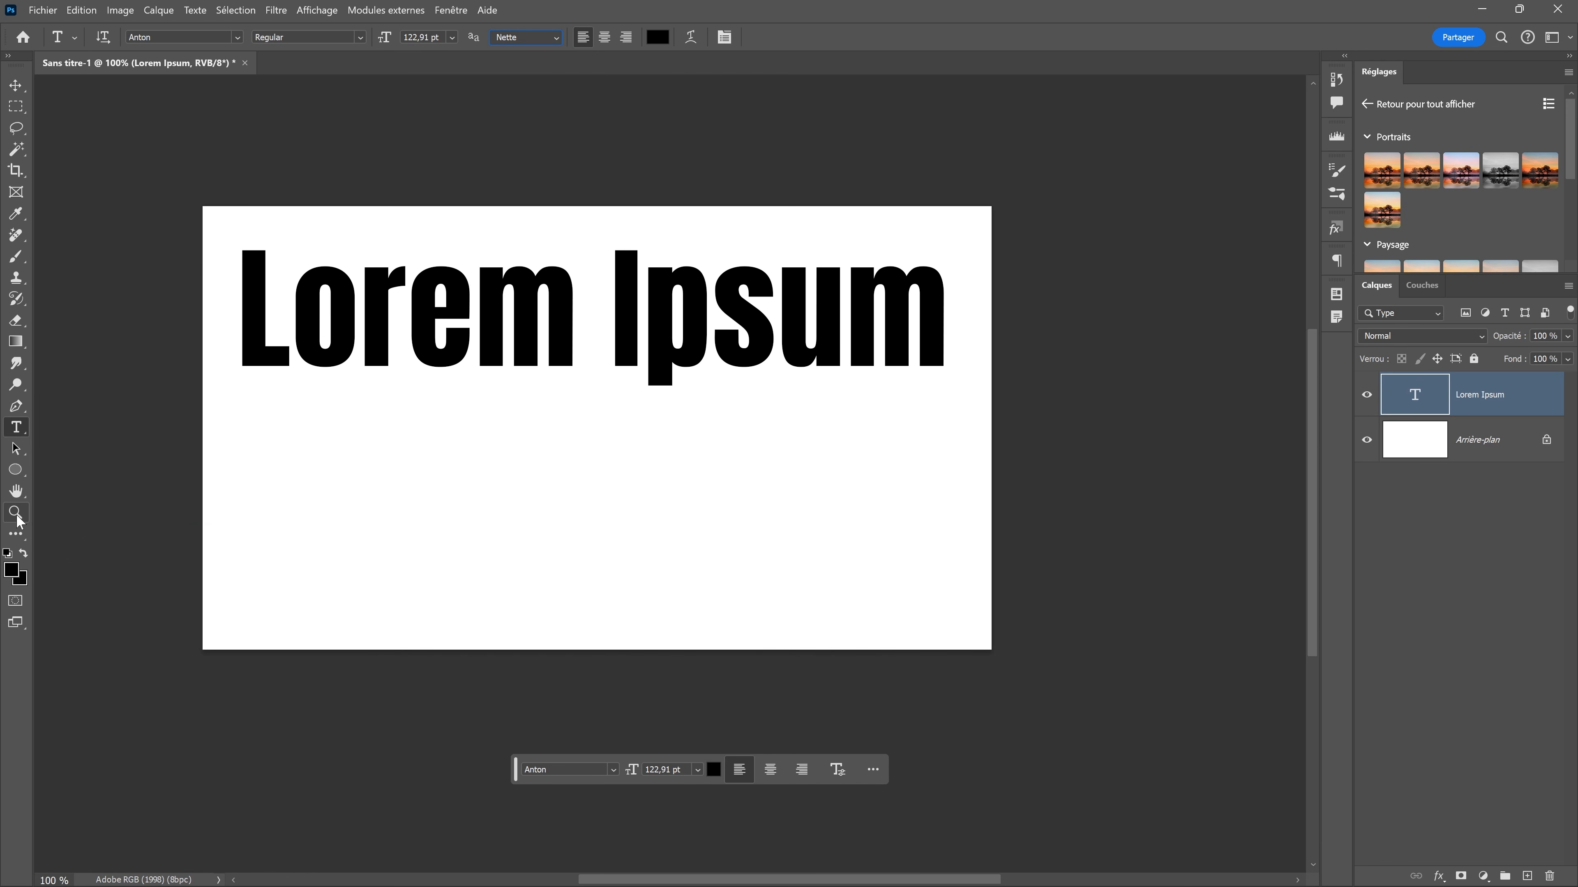
{"action": "left_click", "coordinate": [525, 37]}
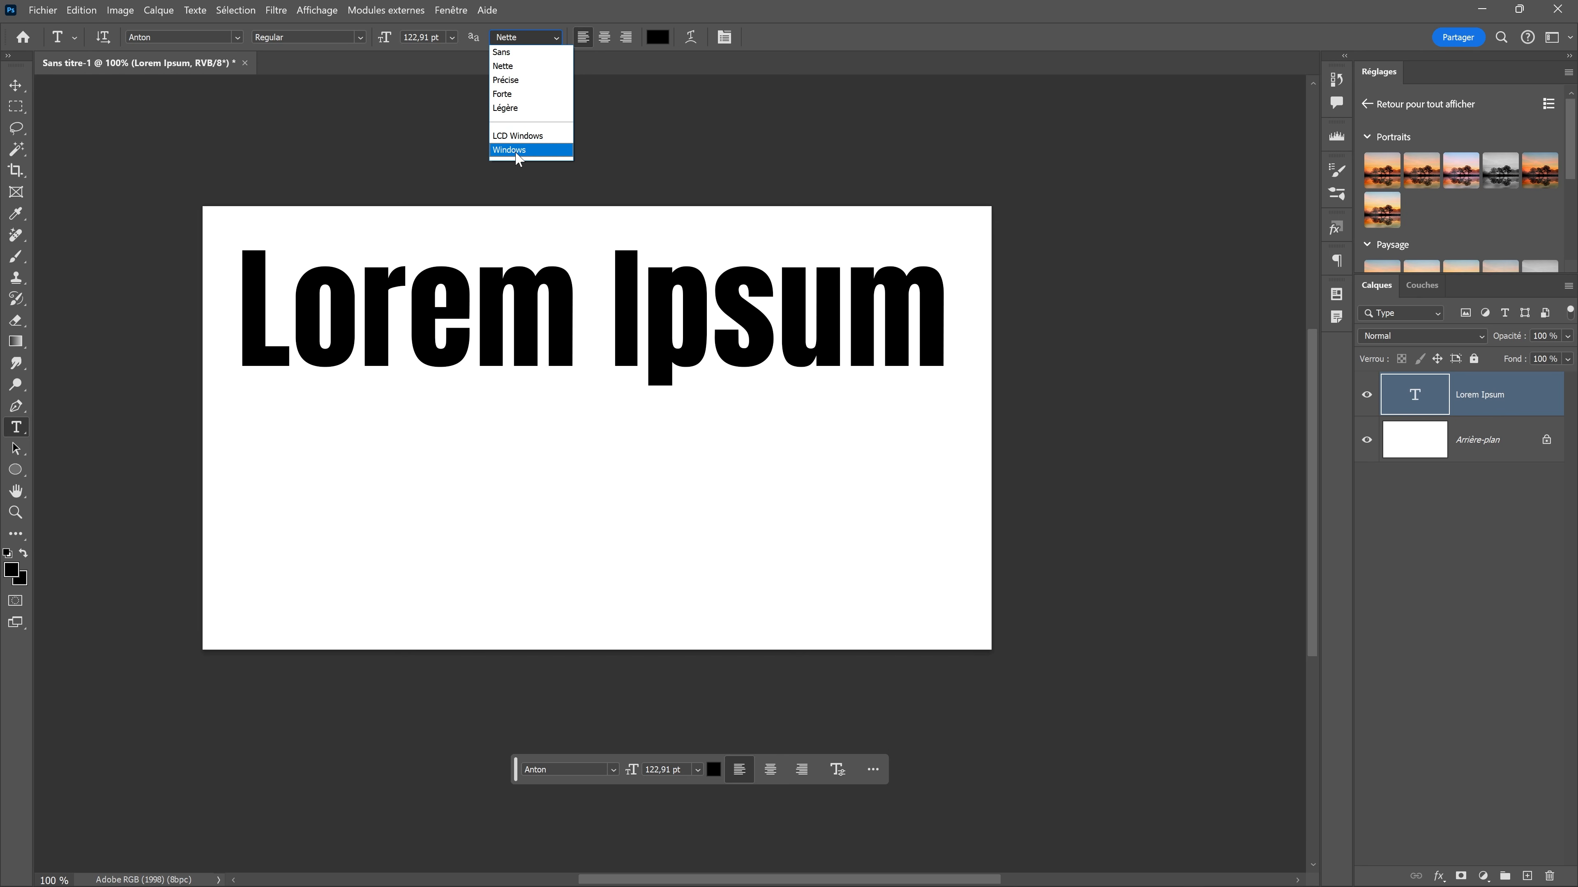
{"action": "left_click", "coordinate": [772, 4]}
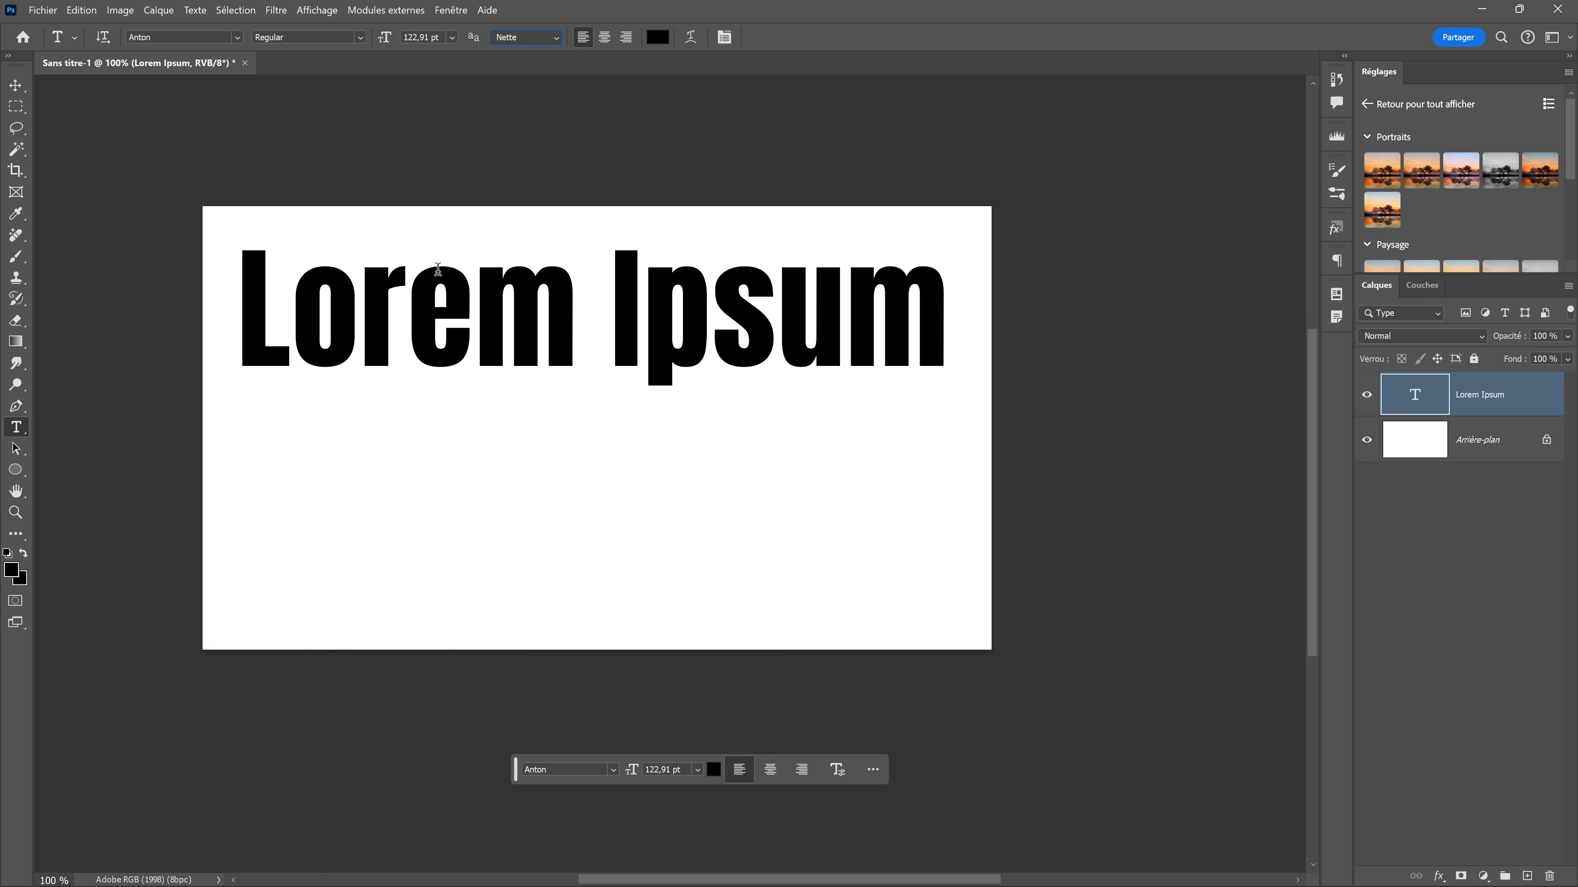
- Set the title's anti-aliasing to Sans, inspect its letter edges at 800% zoom and return to 100%
{"action": "left_click", "coordinate": [523, 38]}
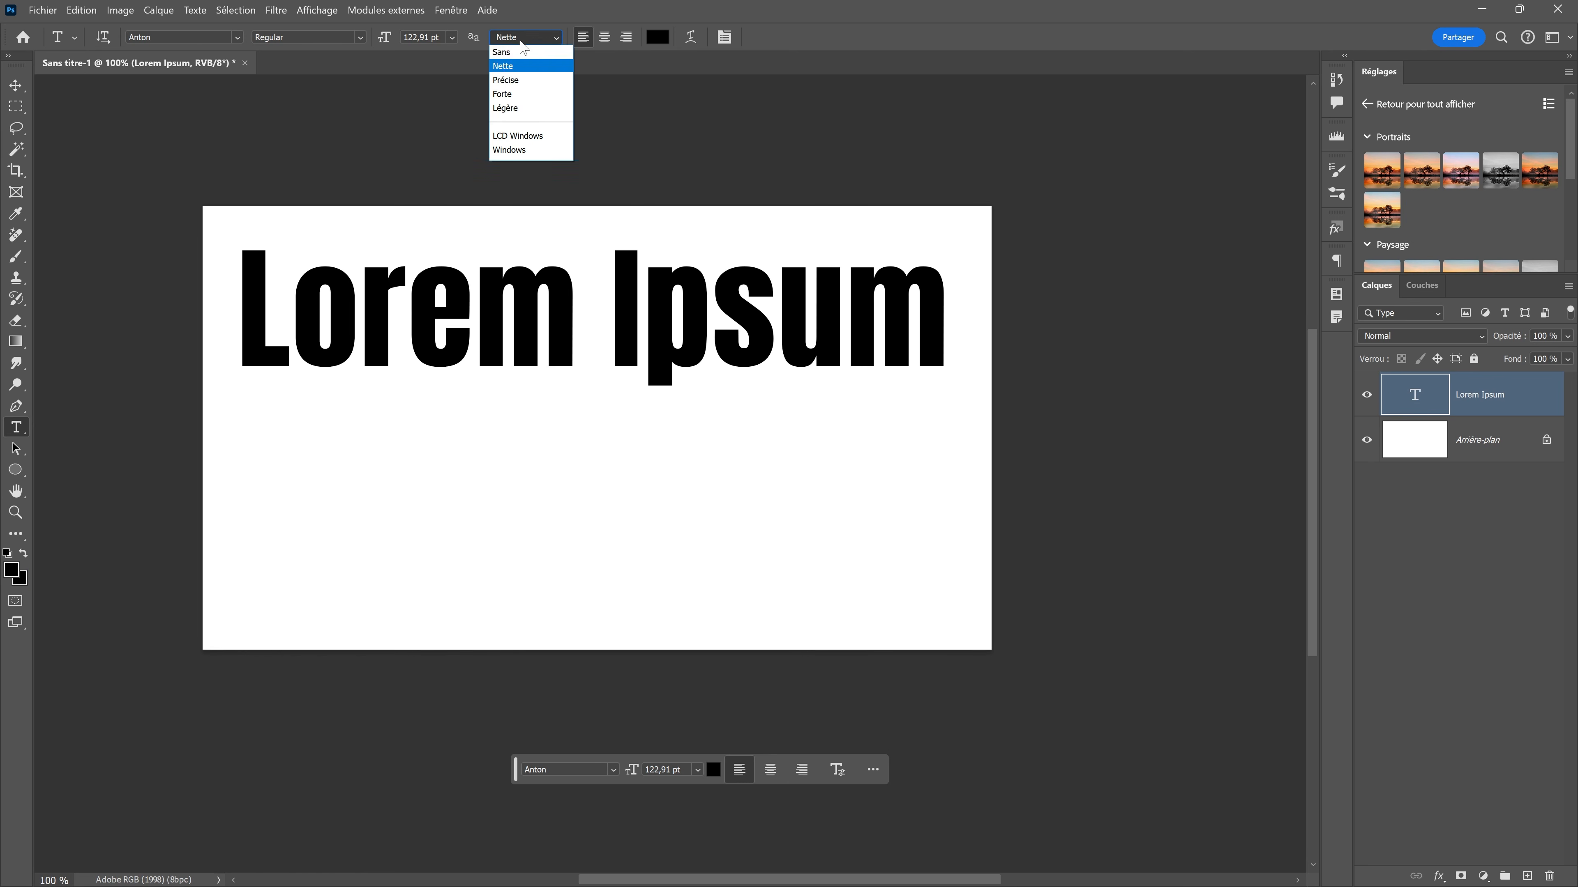
{"action": "left_click", "coordinate": [521, 55]}
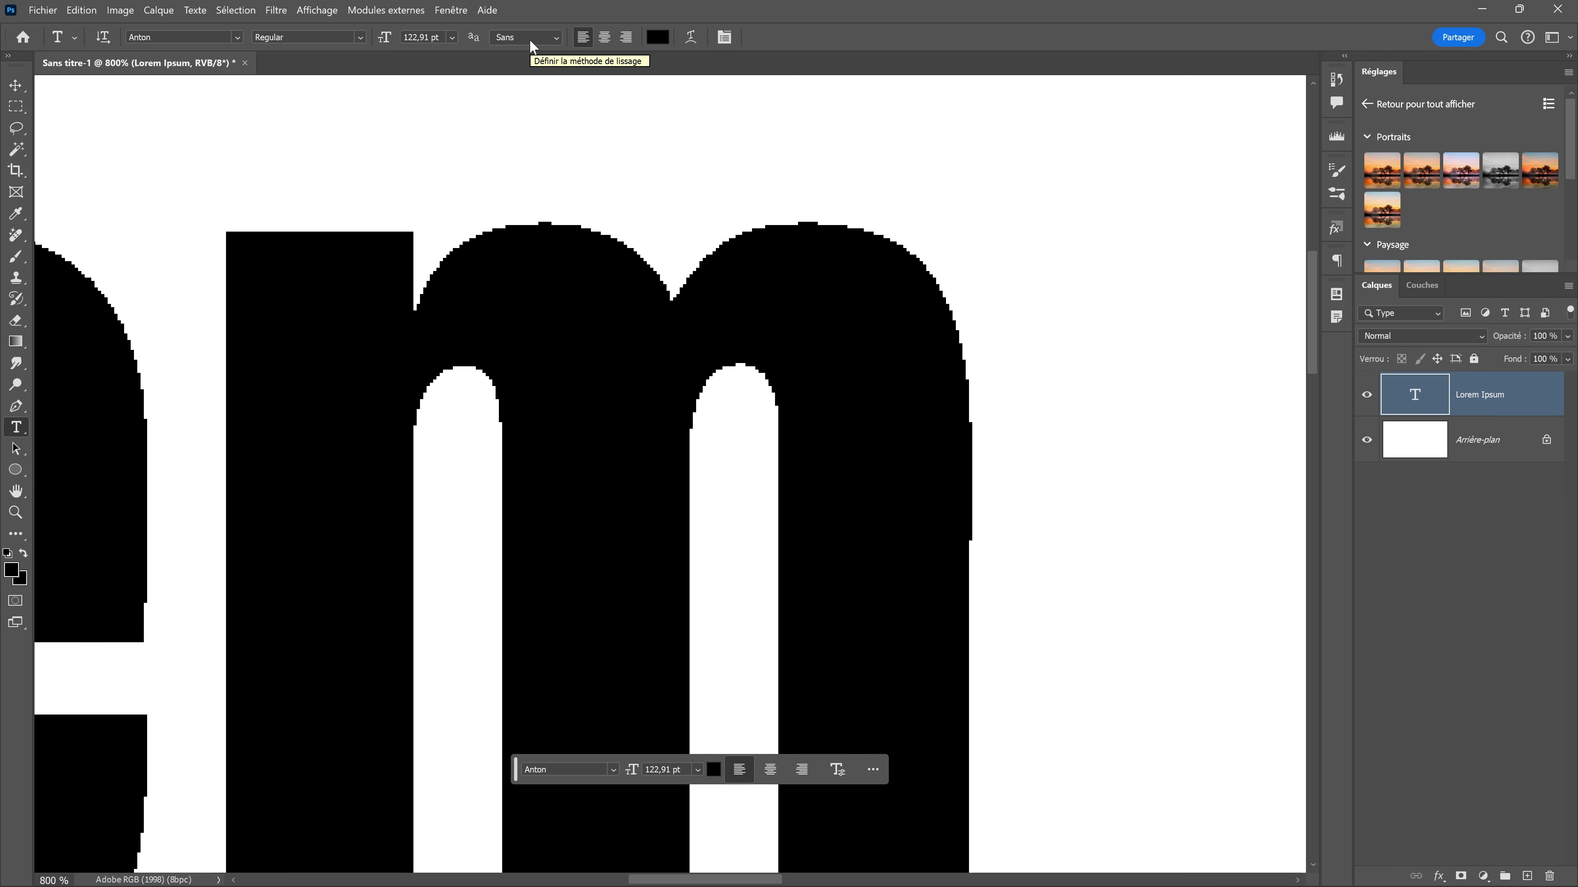
{"action": "left_click", "coordinate": [529, 38]}
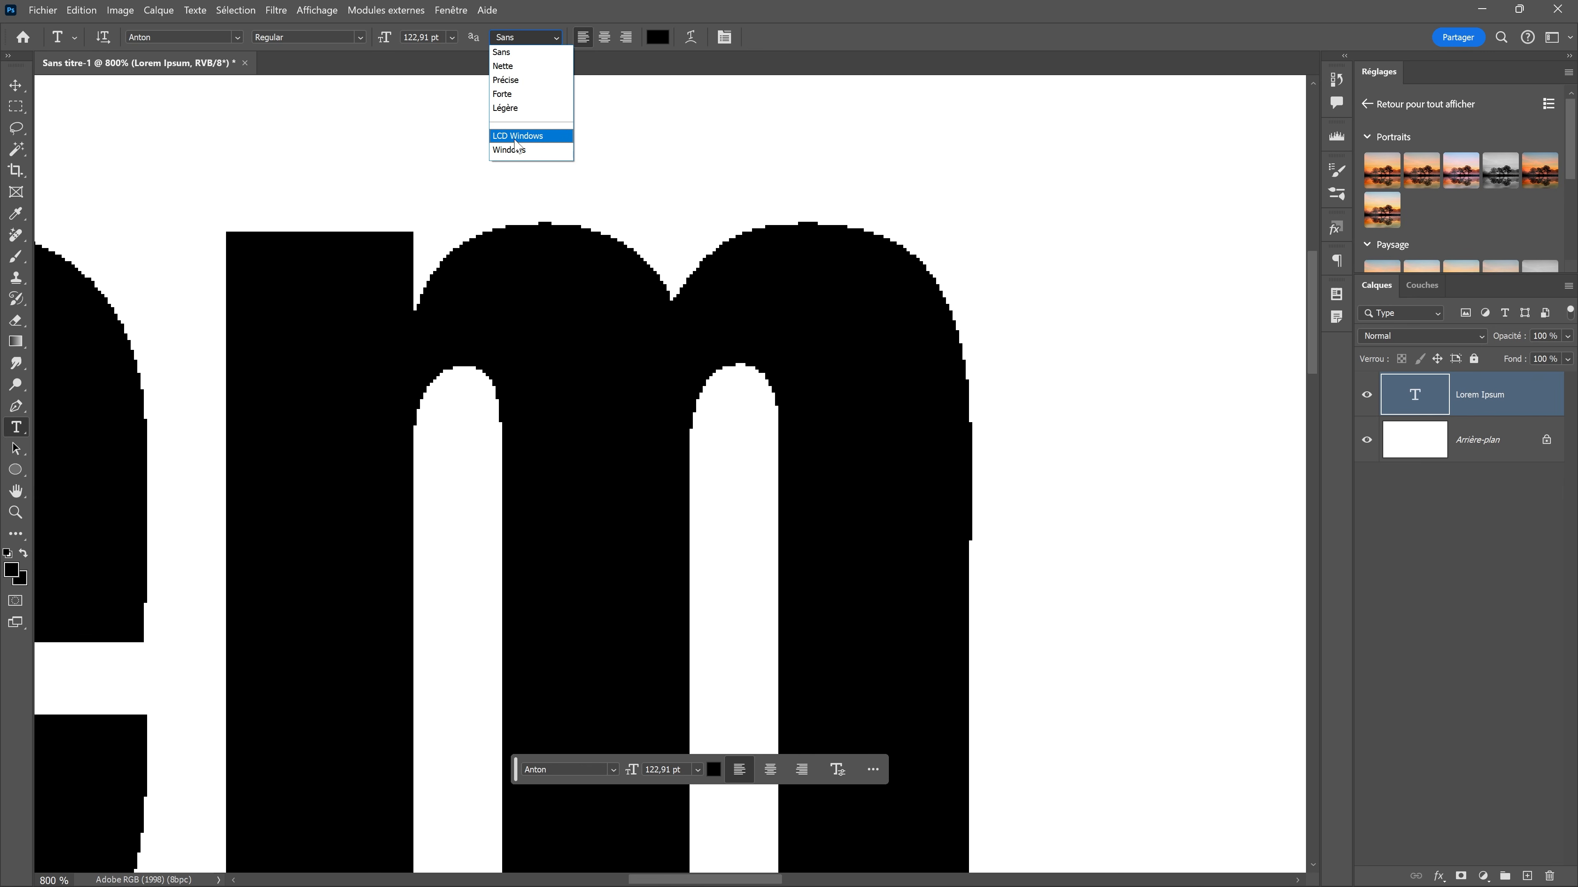
{"action": "key", "text": "Escape"}
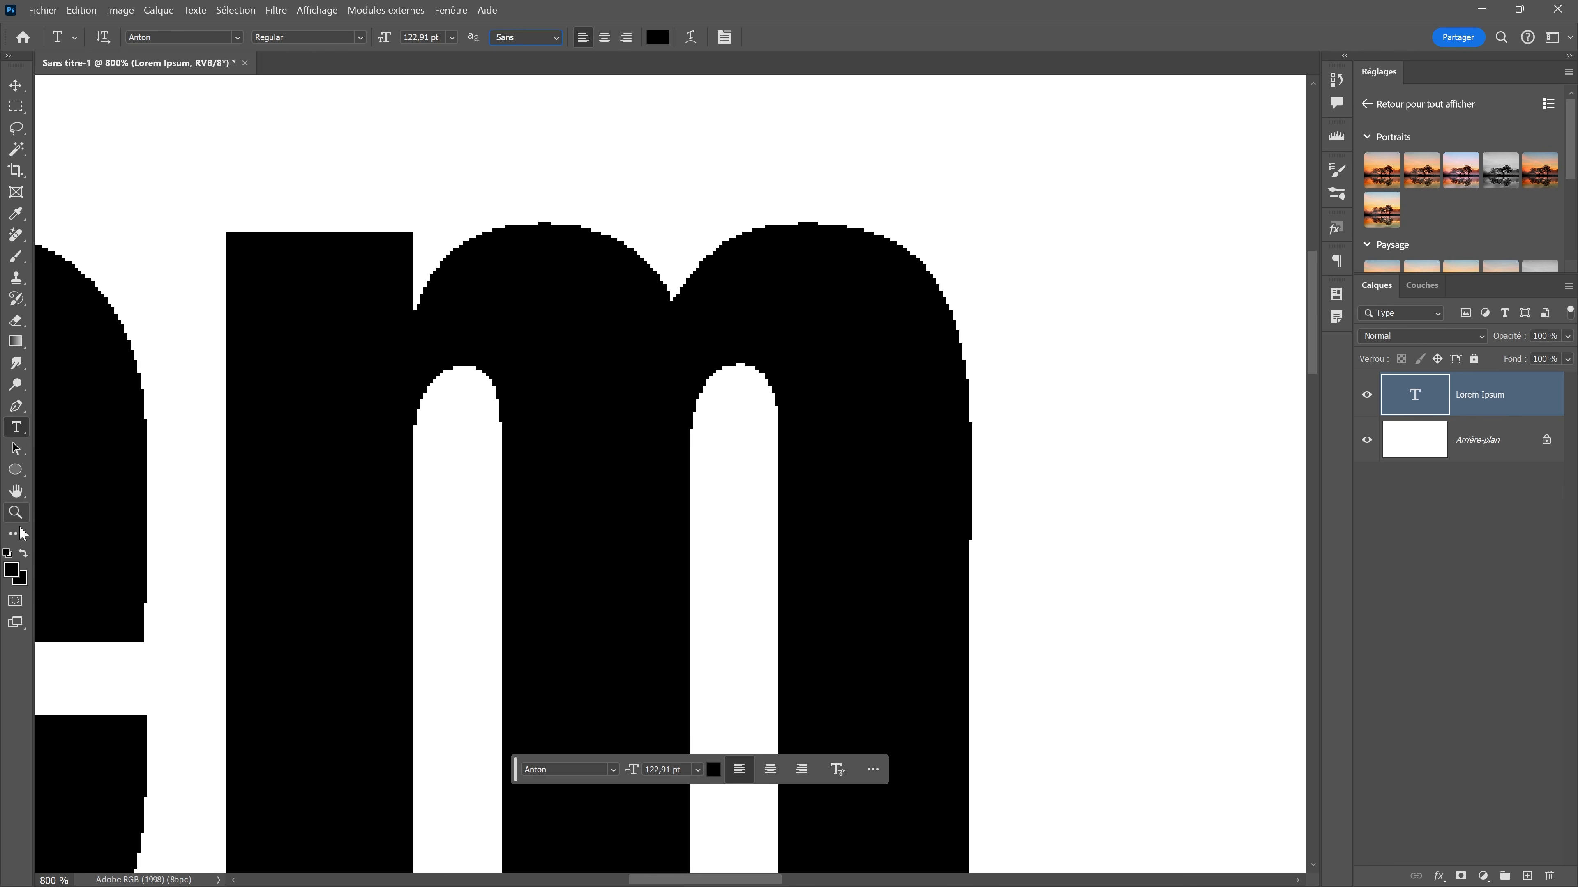
{"action": "double_click", "coordinate": [16, 514]}
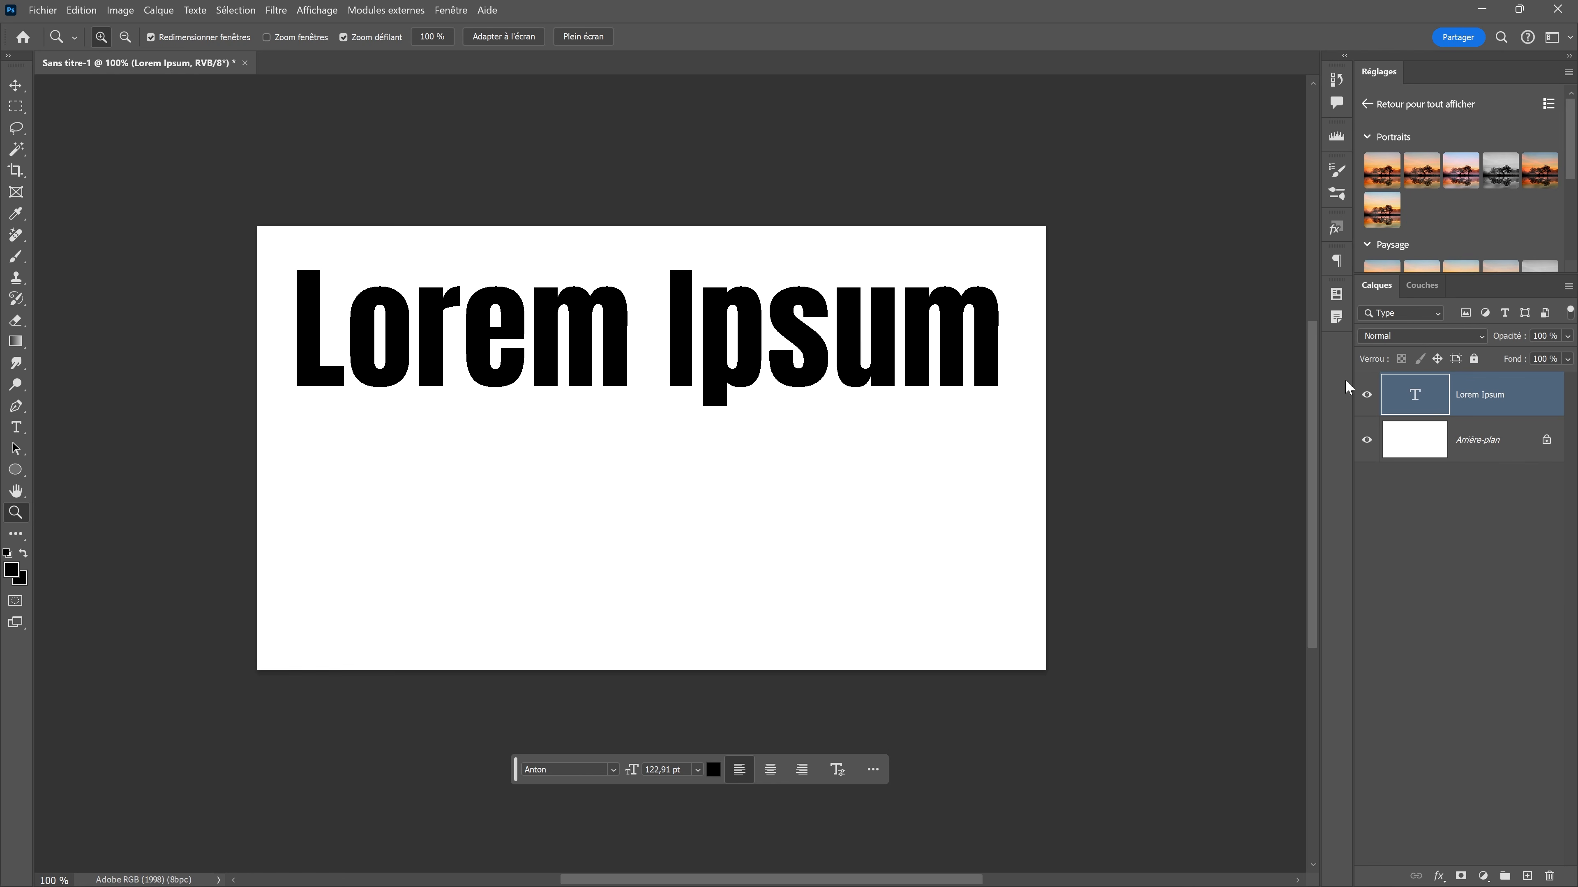
- Try the Nette, Précise and Forte anti-aliasing methods in turn on the title, keeping Forte
{"action": "left_click", "coordinate": [12, 431]}
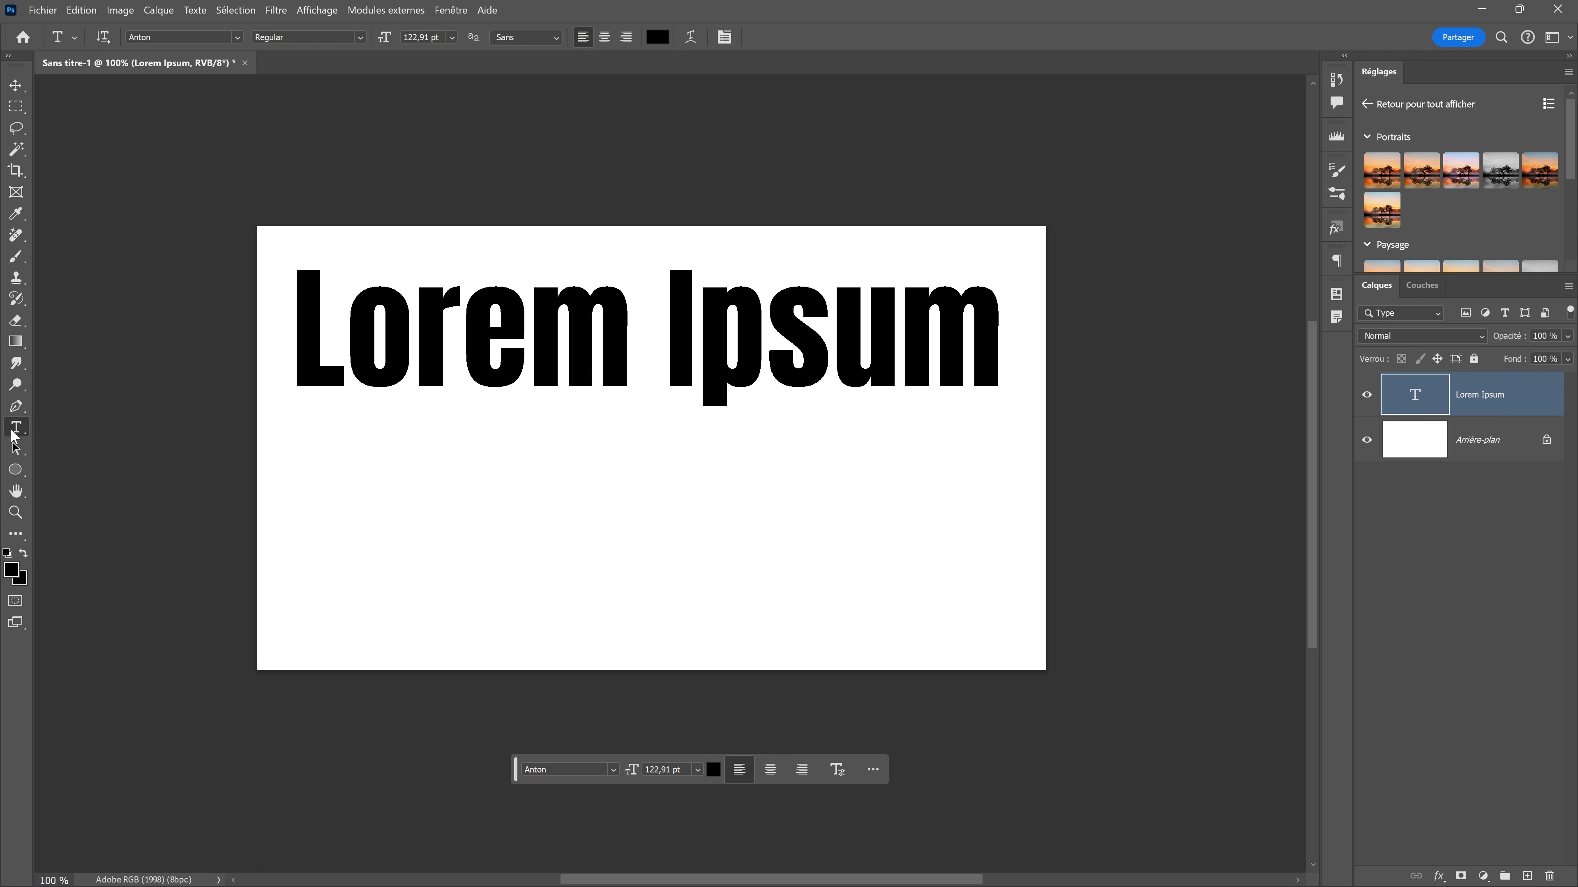
{"action": "left_click", "coordinate": [507, 36]}
{"action": "left_click", "coordinate": [513, 62]}
{"action": "left_click", "coordinate": [521, 39]}
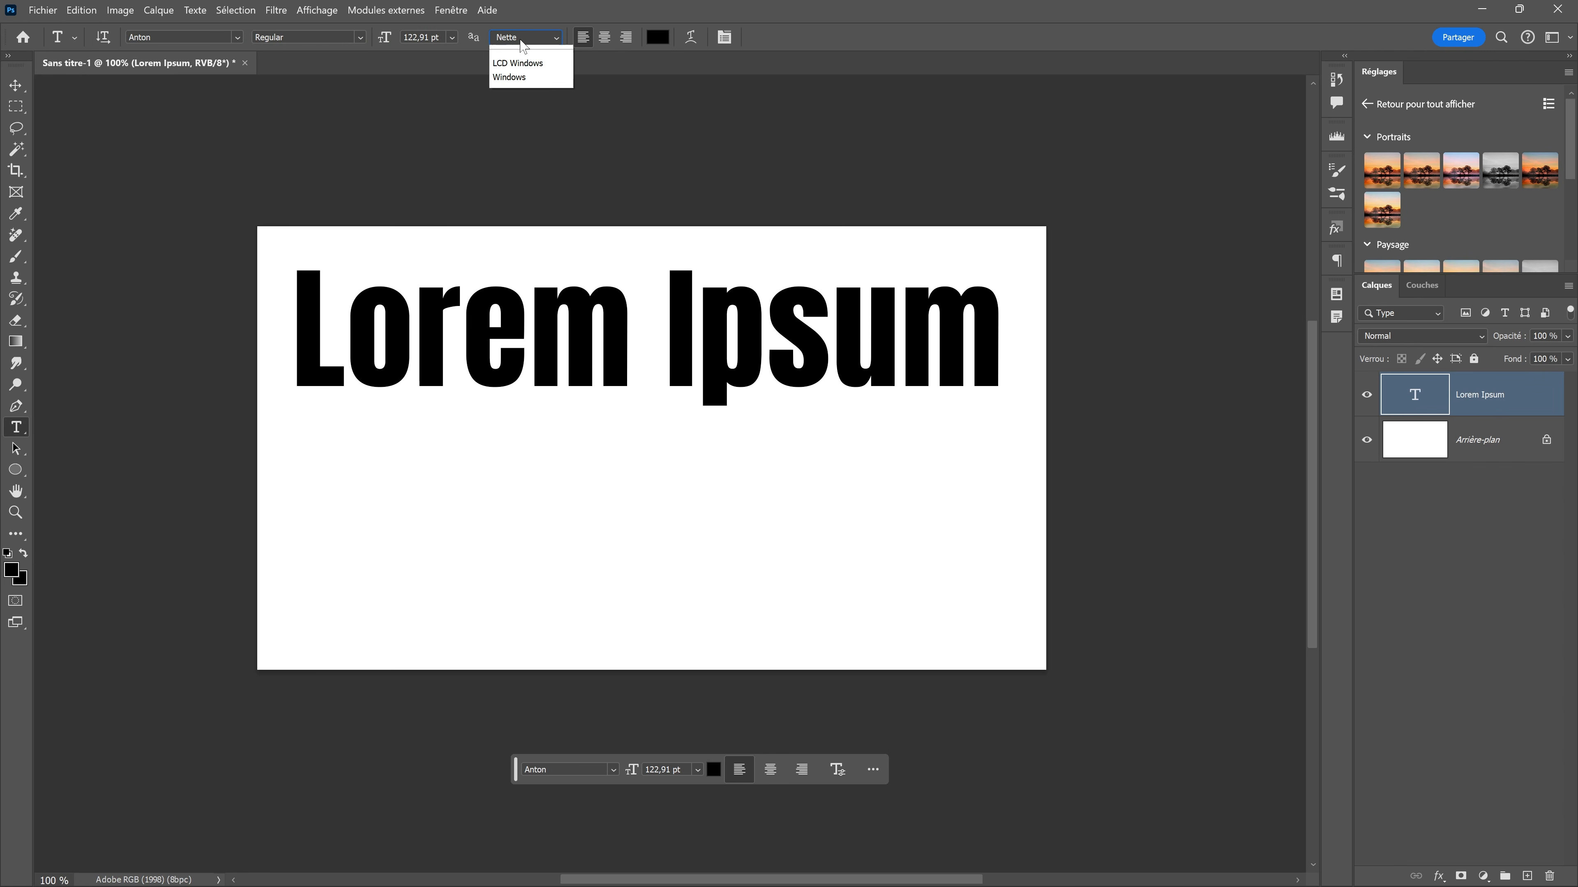
{"action": "left_click", "coordinate": [516, 79]}
{"action": "left_click", "coordinate": [524, 39]}
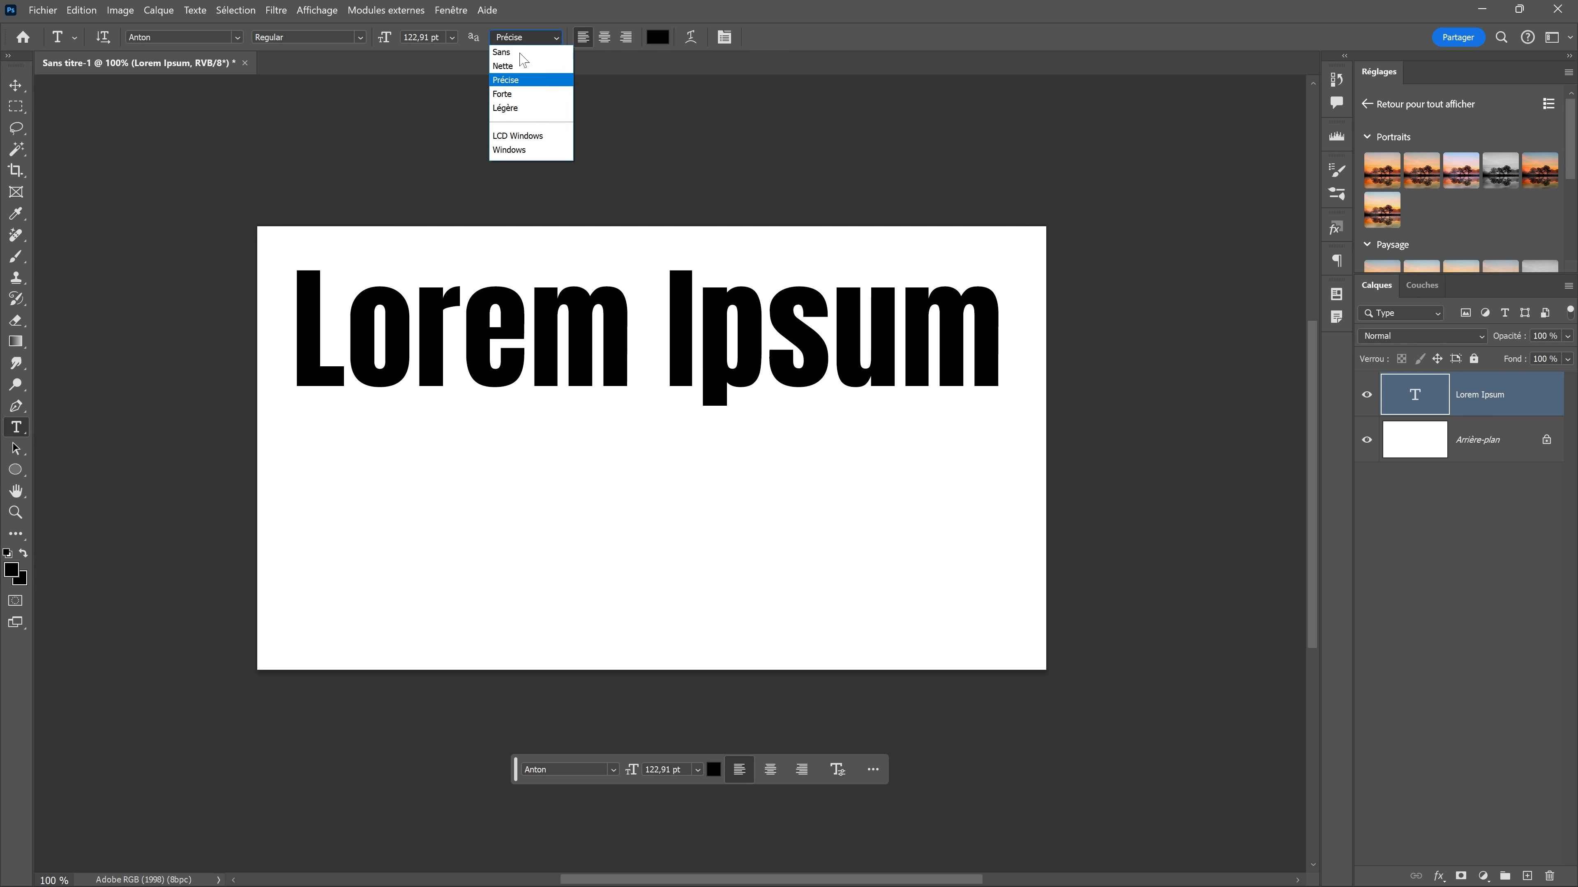
{"action": "left_click", "coordinate": [512, 94]}
{"action": "left_click", "coordinate": [526, 38]}
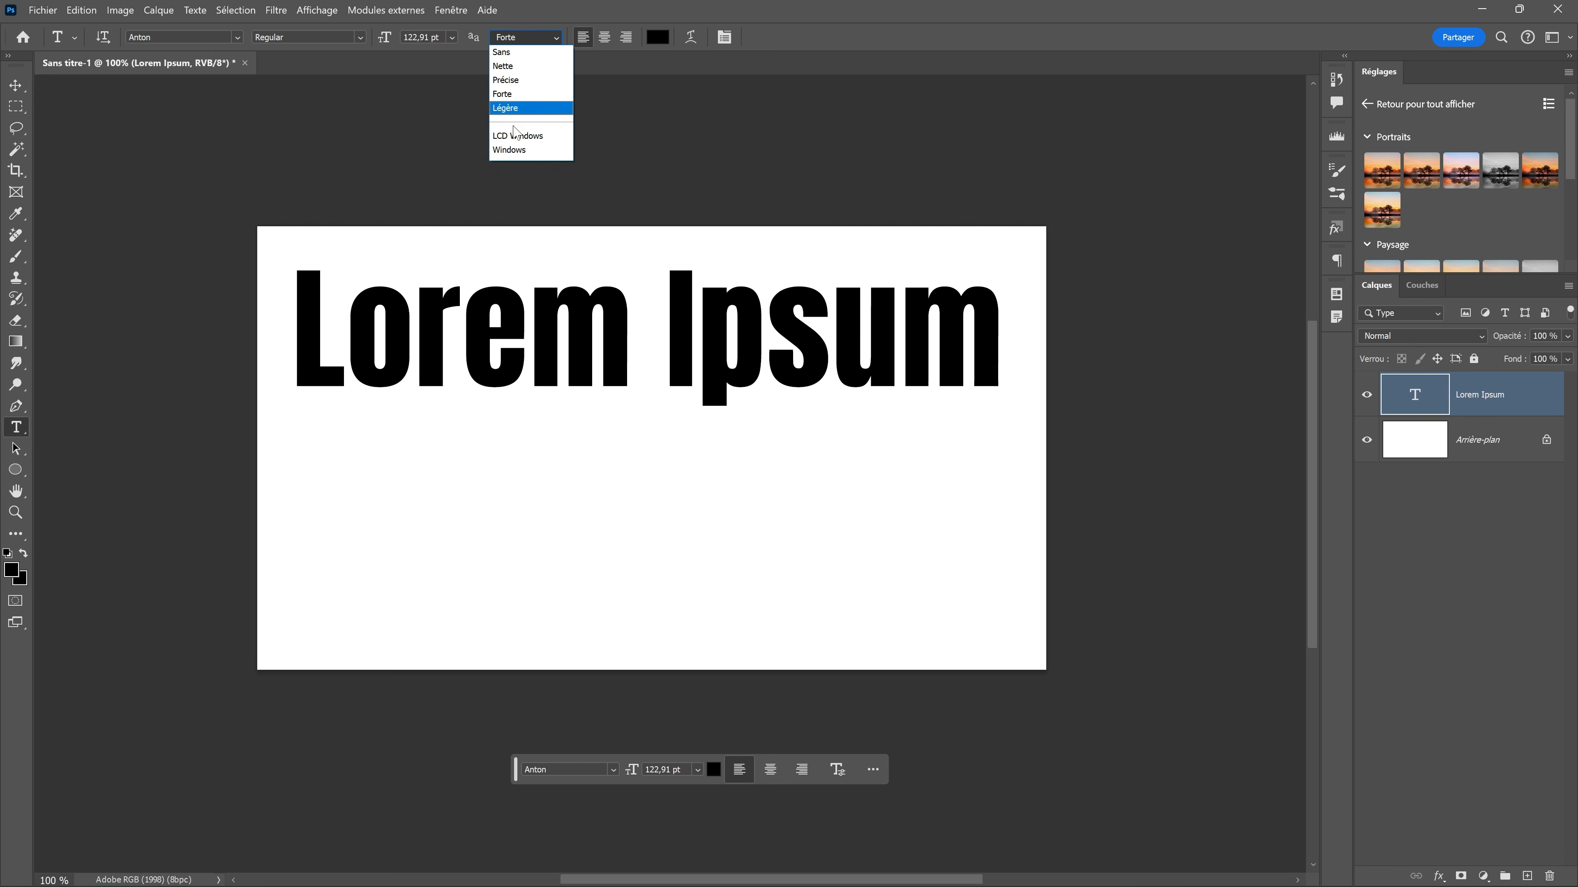
{"action": "left_click", "coordinate": [725, 133]}
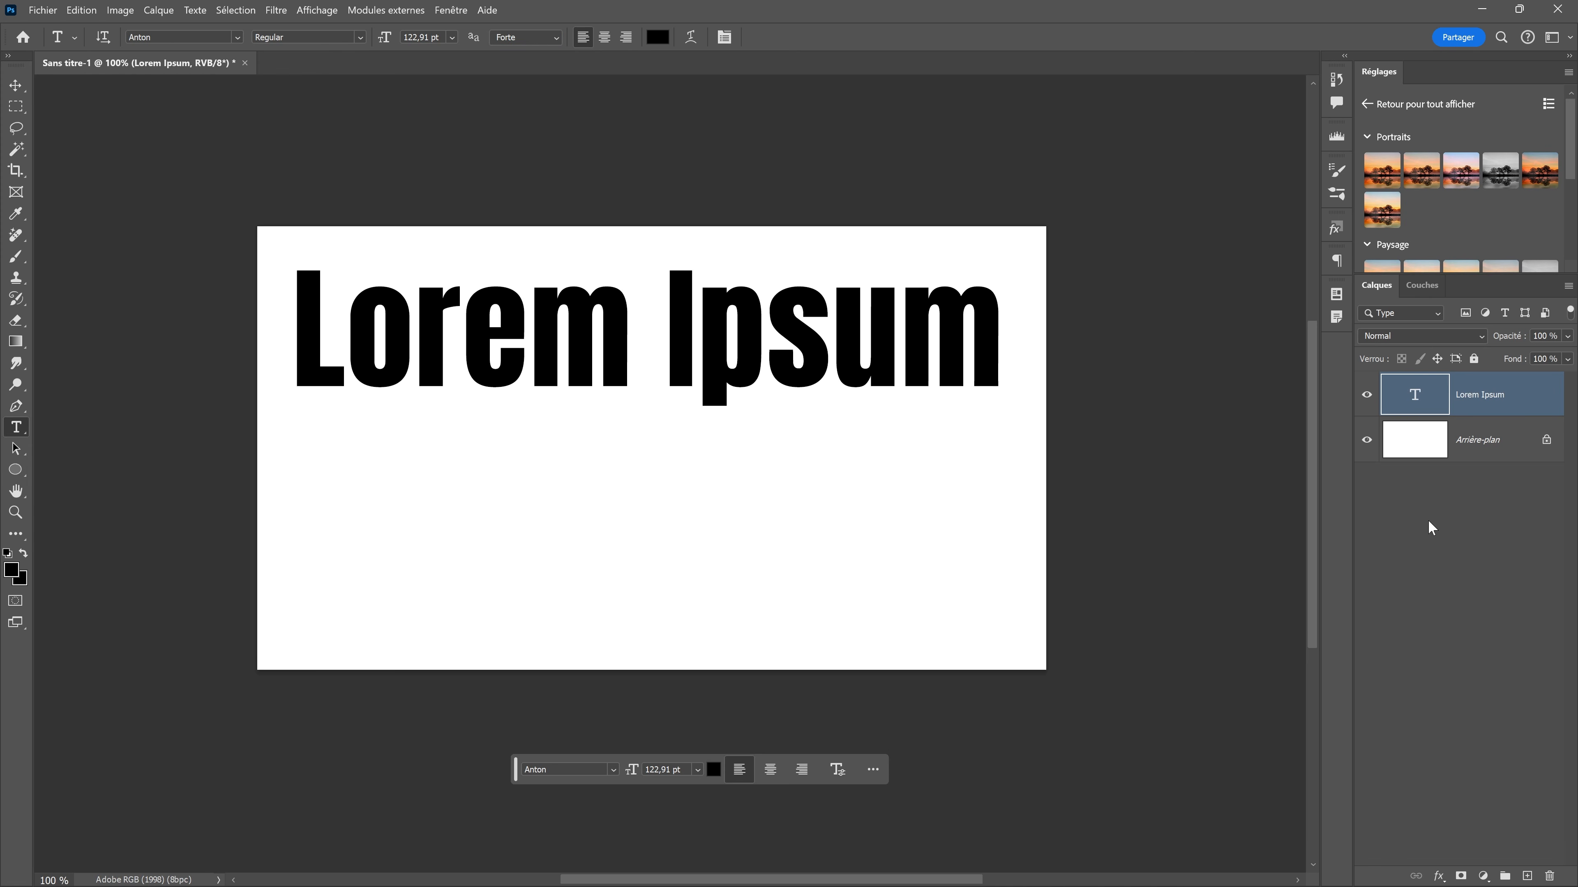
- Add a 14 pt Corbel Light paragraph of Lorem ipsum placeholder text below the title, as wide as the title
{"action": "left_click", "coordinate": [1470, 516]}
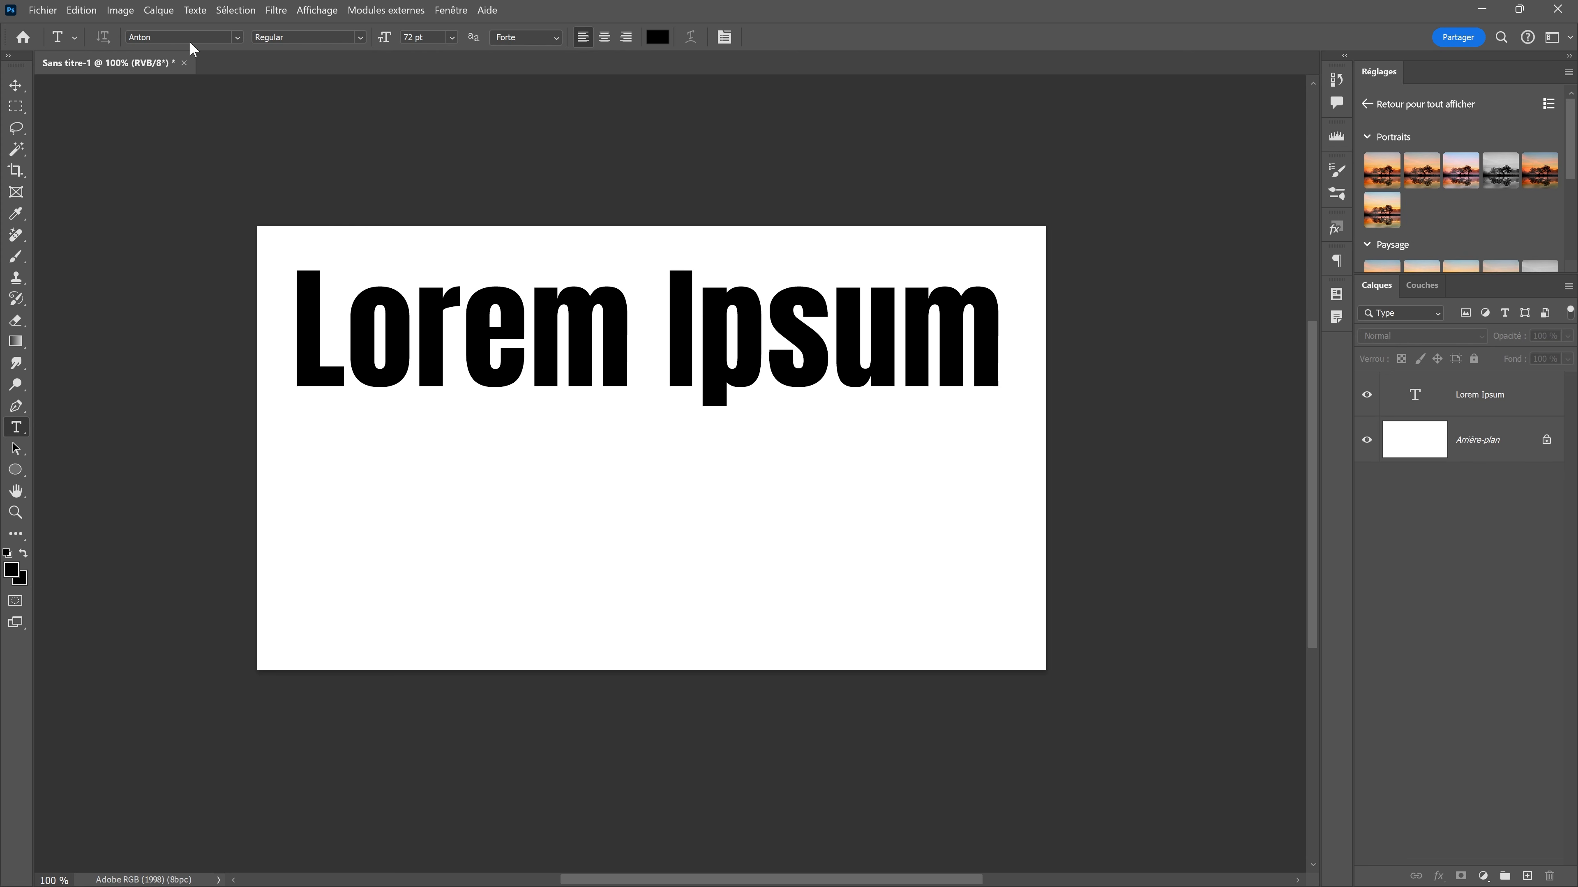
{"action": "left_click", "coordinate": [235, 37]}
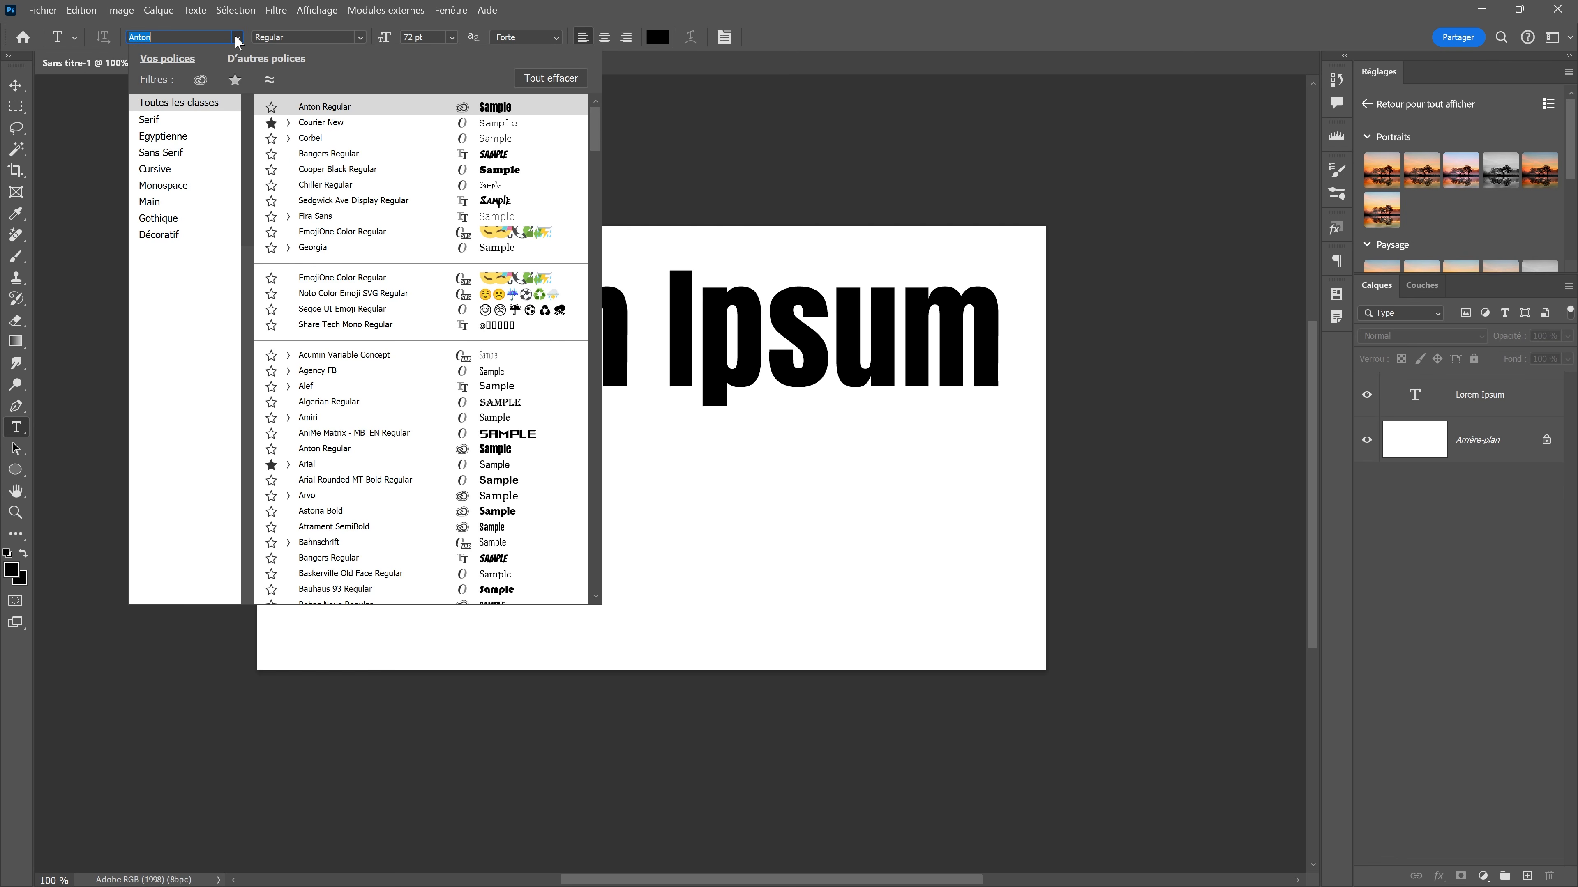
{"action": "left_click", "coordinate": [315, 141]}
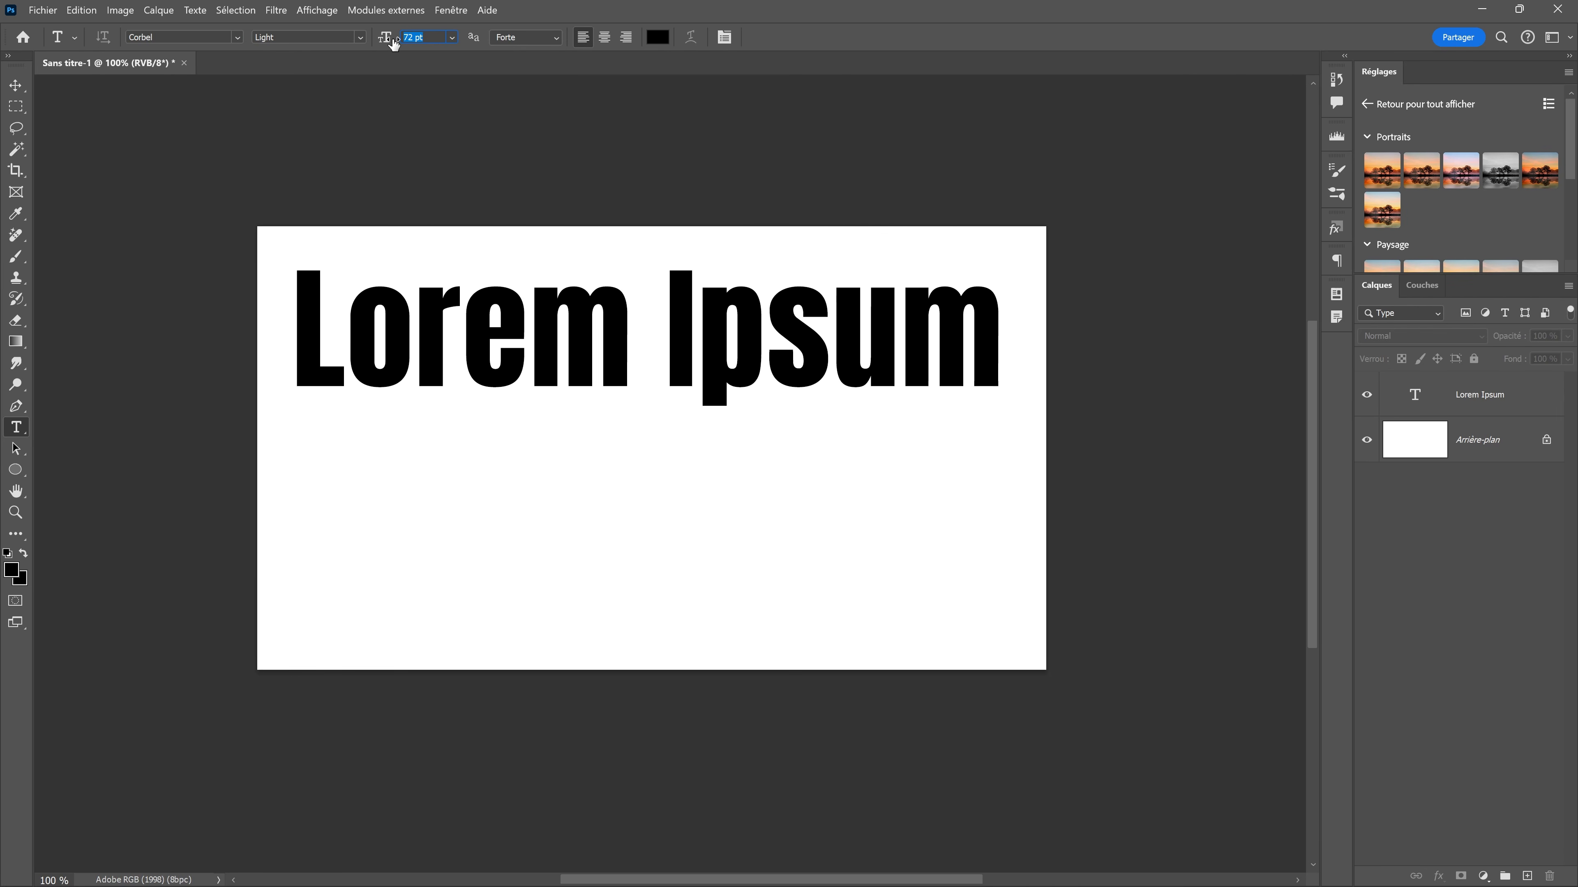
{"action": "type", "text": "14"}
{"action": "left_click_drag", "start_coordinate": [298, 467], "coordinate": [999, 609]}
{"action": "left_click", "coordinate": [736, 127]}
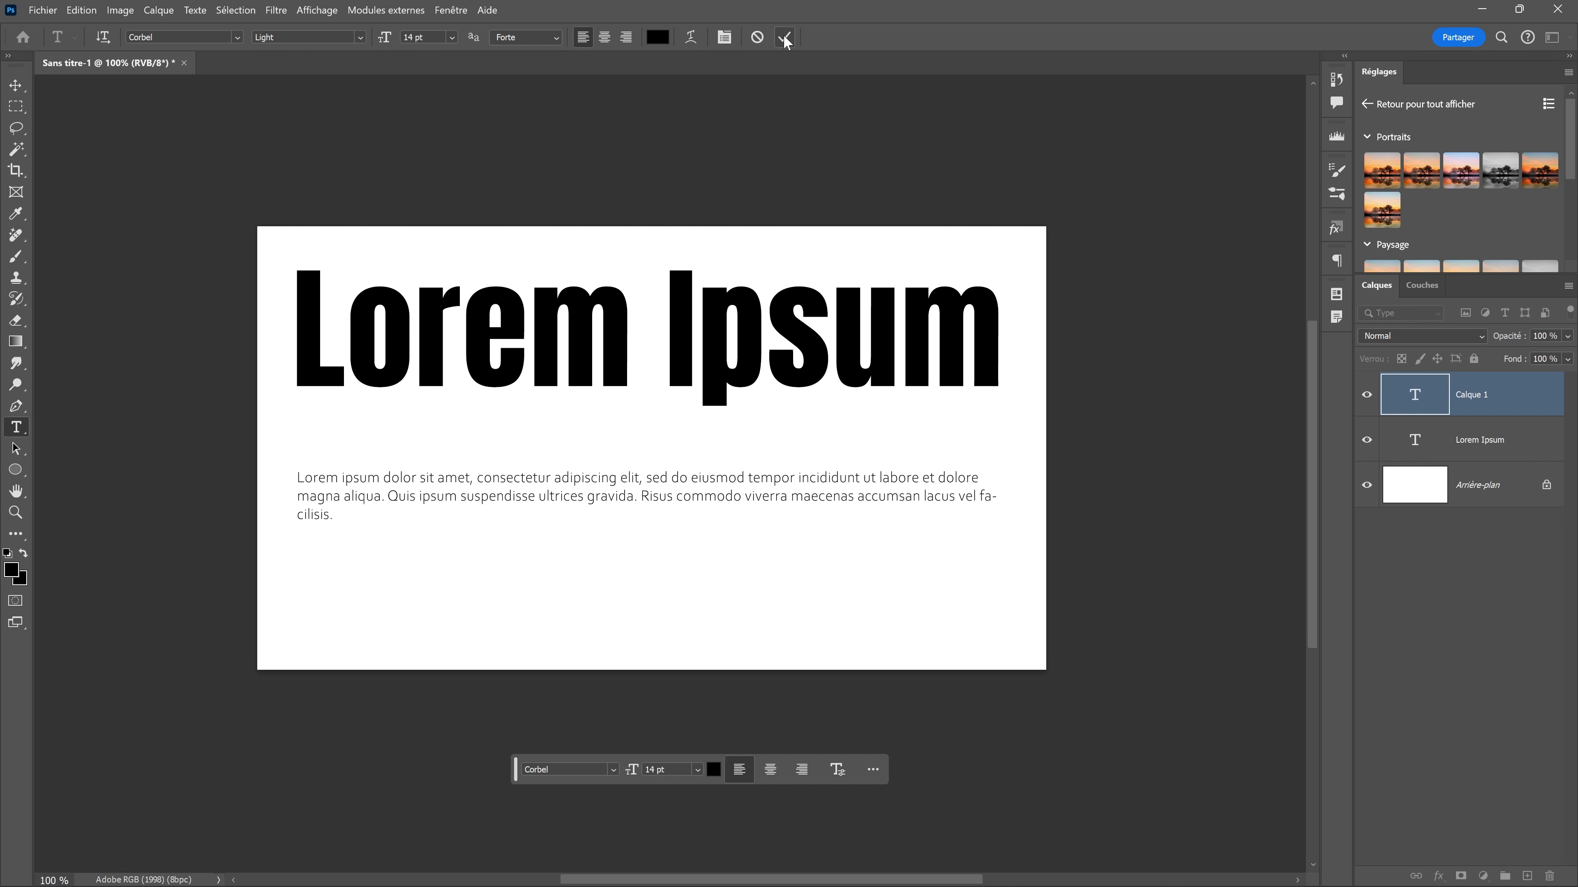
- Try the Sans, Nette and Précise anti-aliasing methods in turn on the small paragraph
{"action": "left_click", "coordinate": [549, 41]}
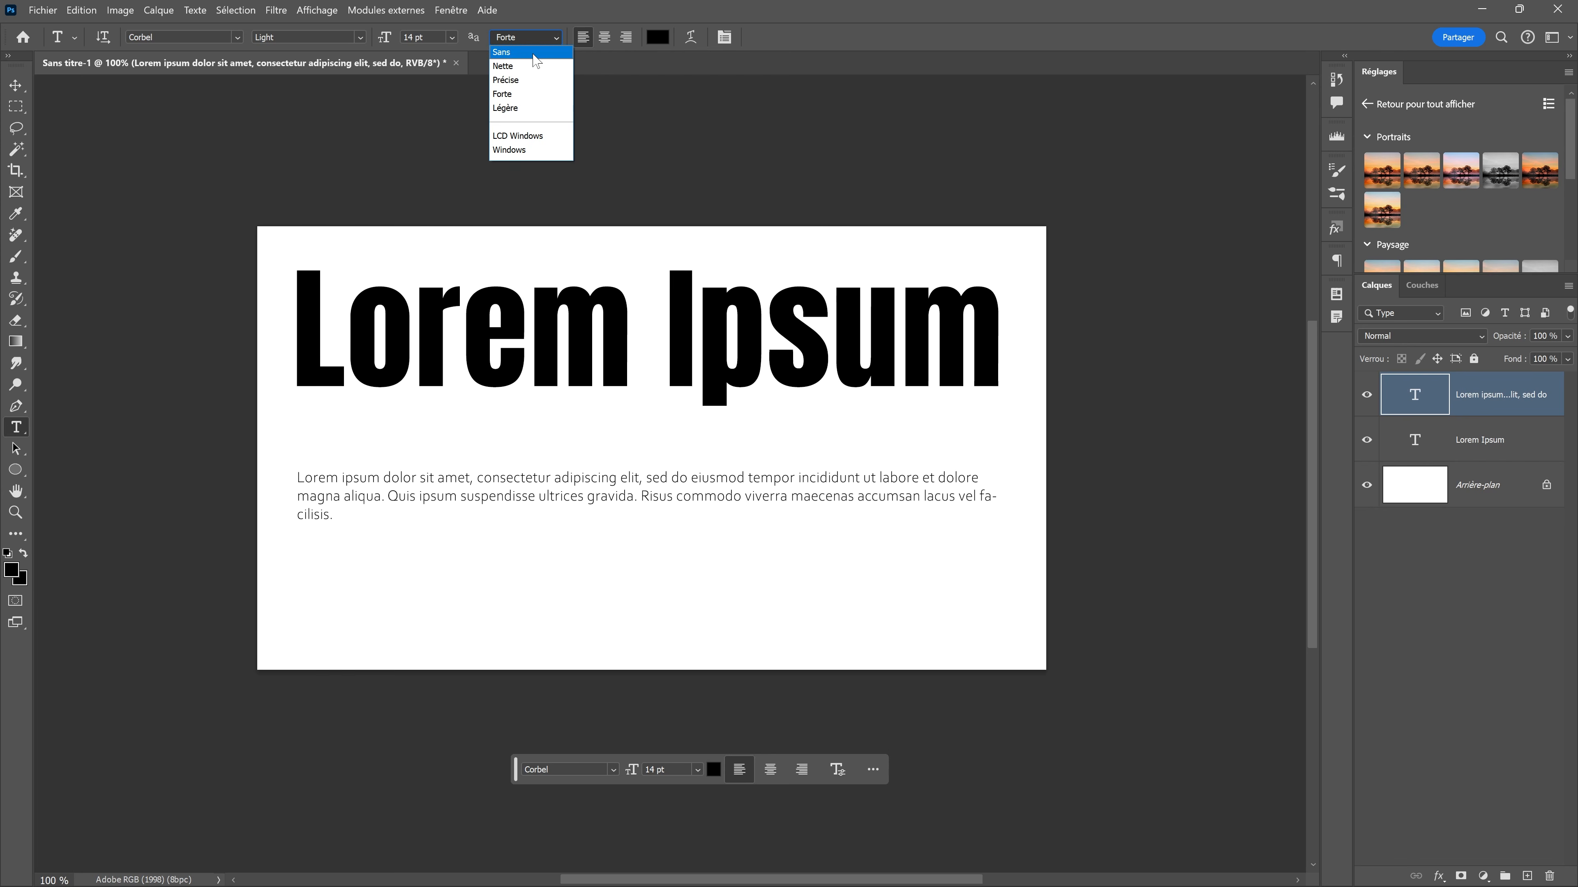
{"action": "left_click", "coordinate": [532, 53]}
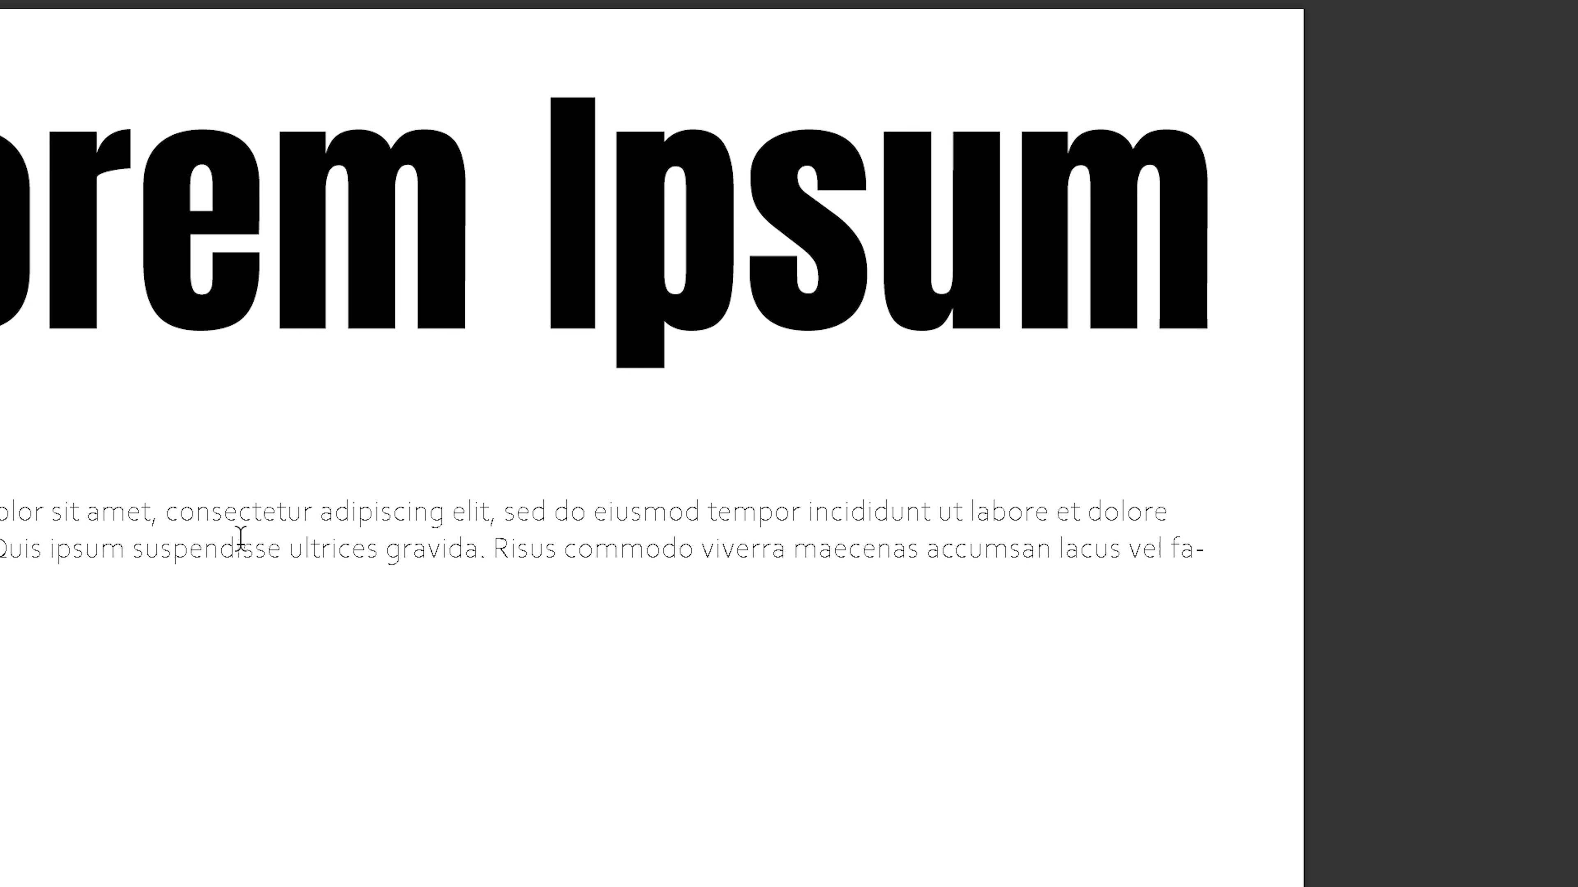
{"action": "left_click", "coordinate": [549, 37]}
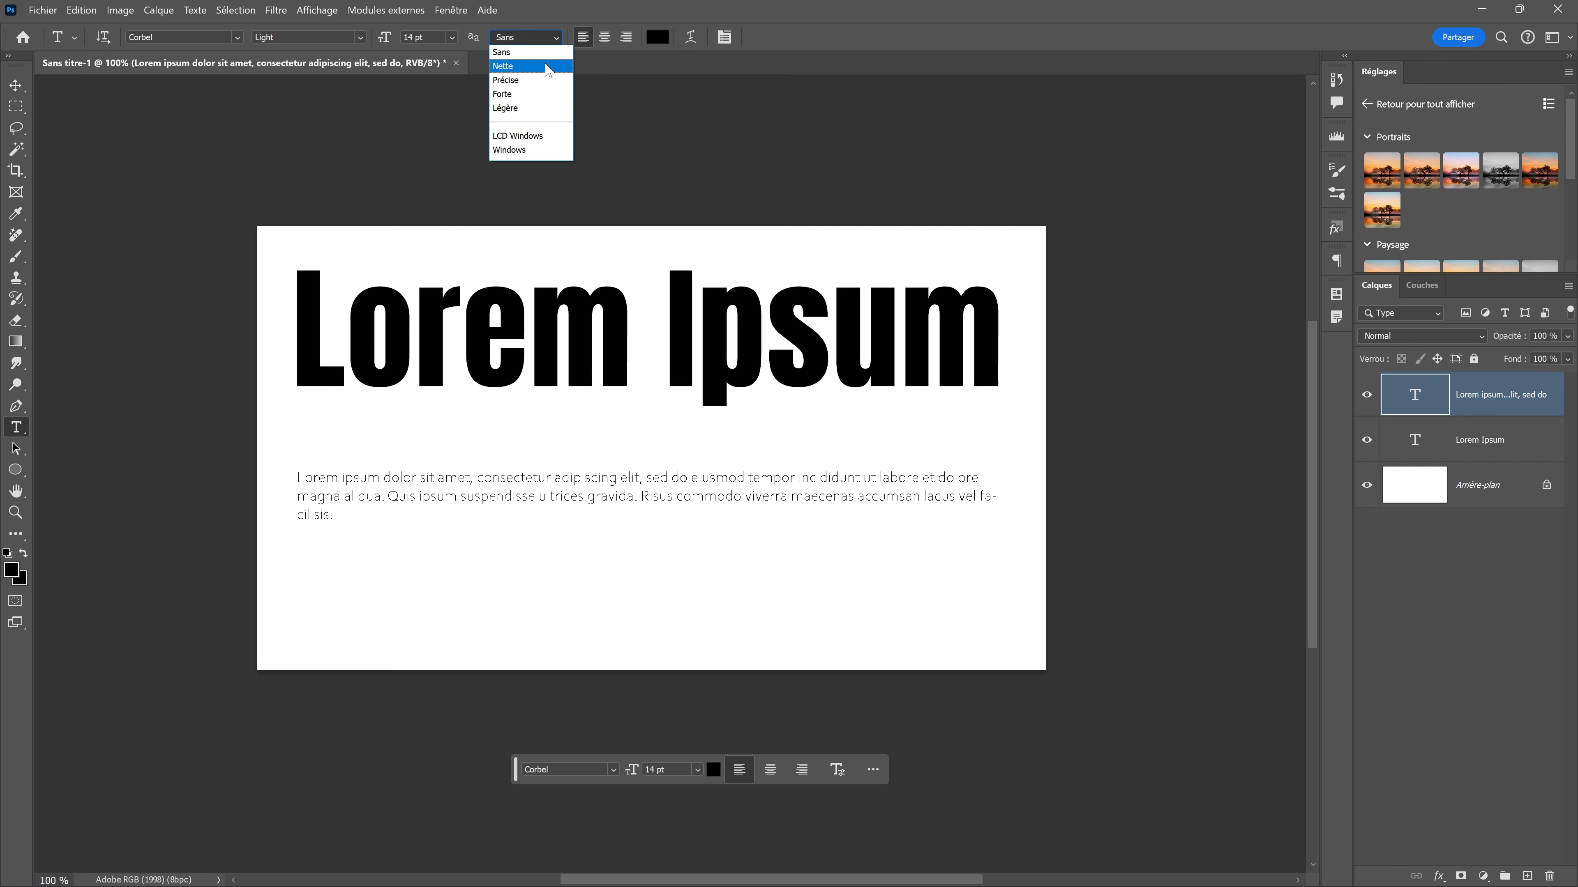
{"action": "left_click", "coordinate": [548, 67]}
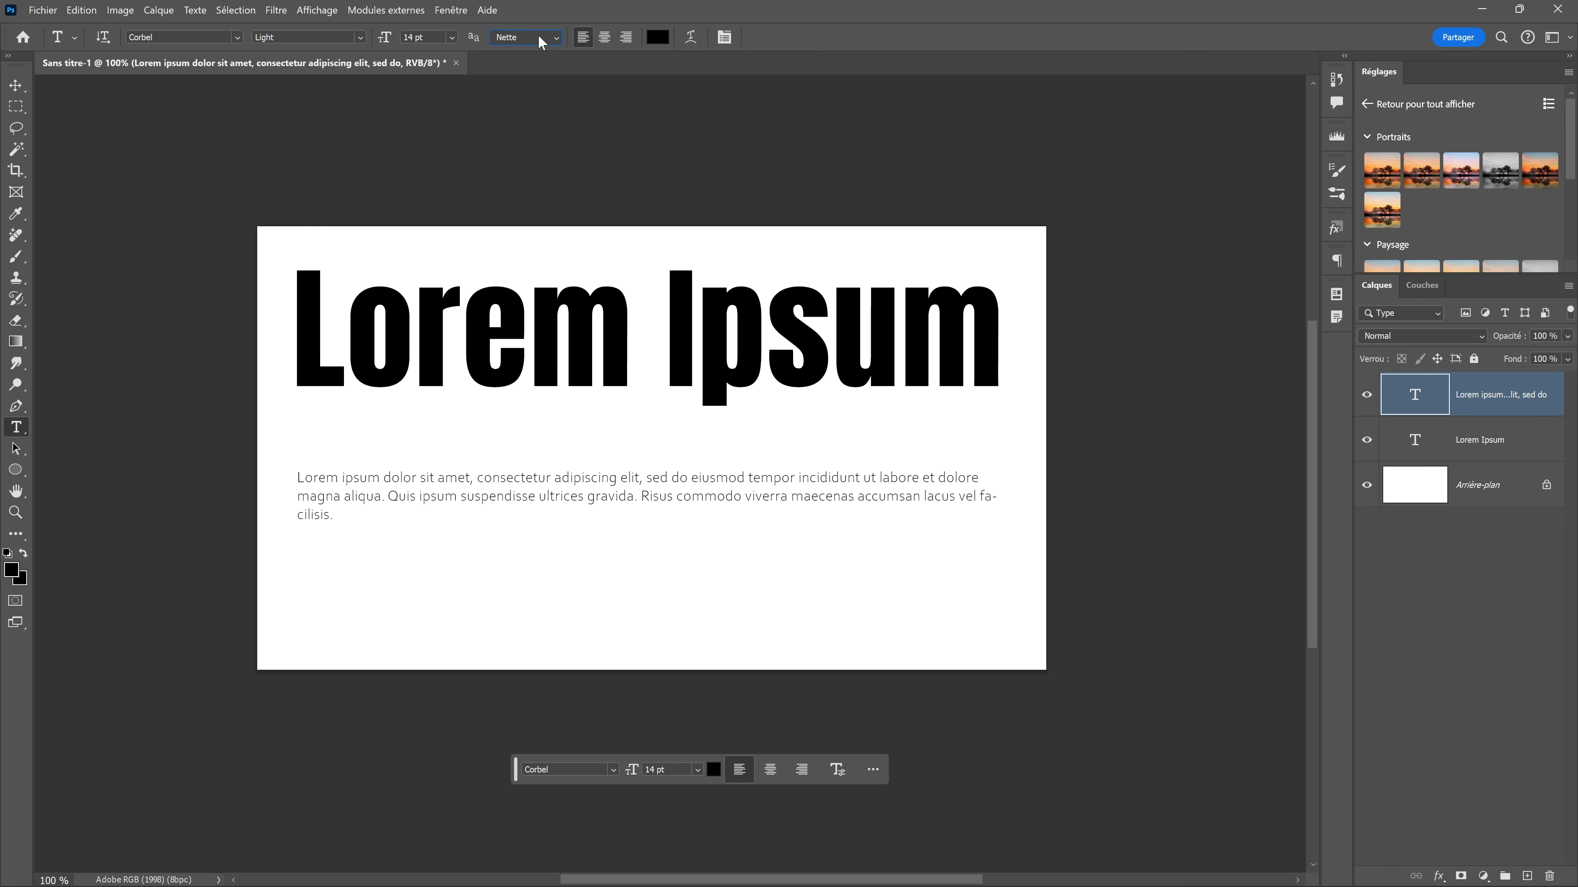
{"action": "left_click", "coordinate": [538, 36]}
{"action": "left_click", "coordinate": [535, 77]}
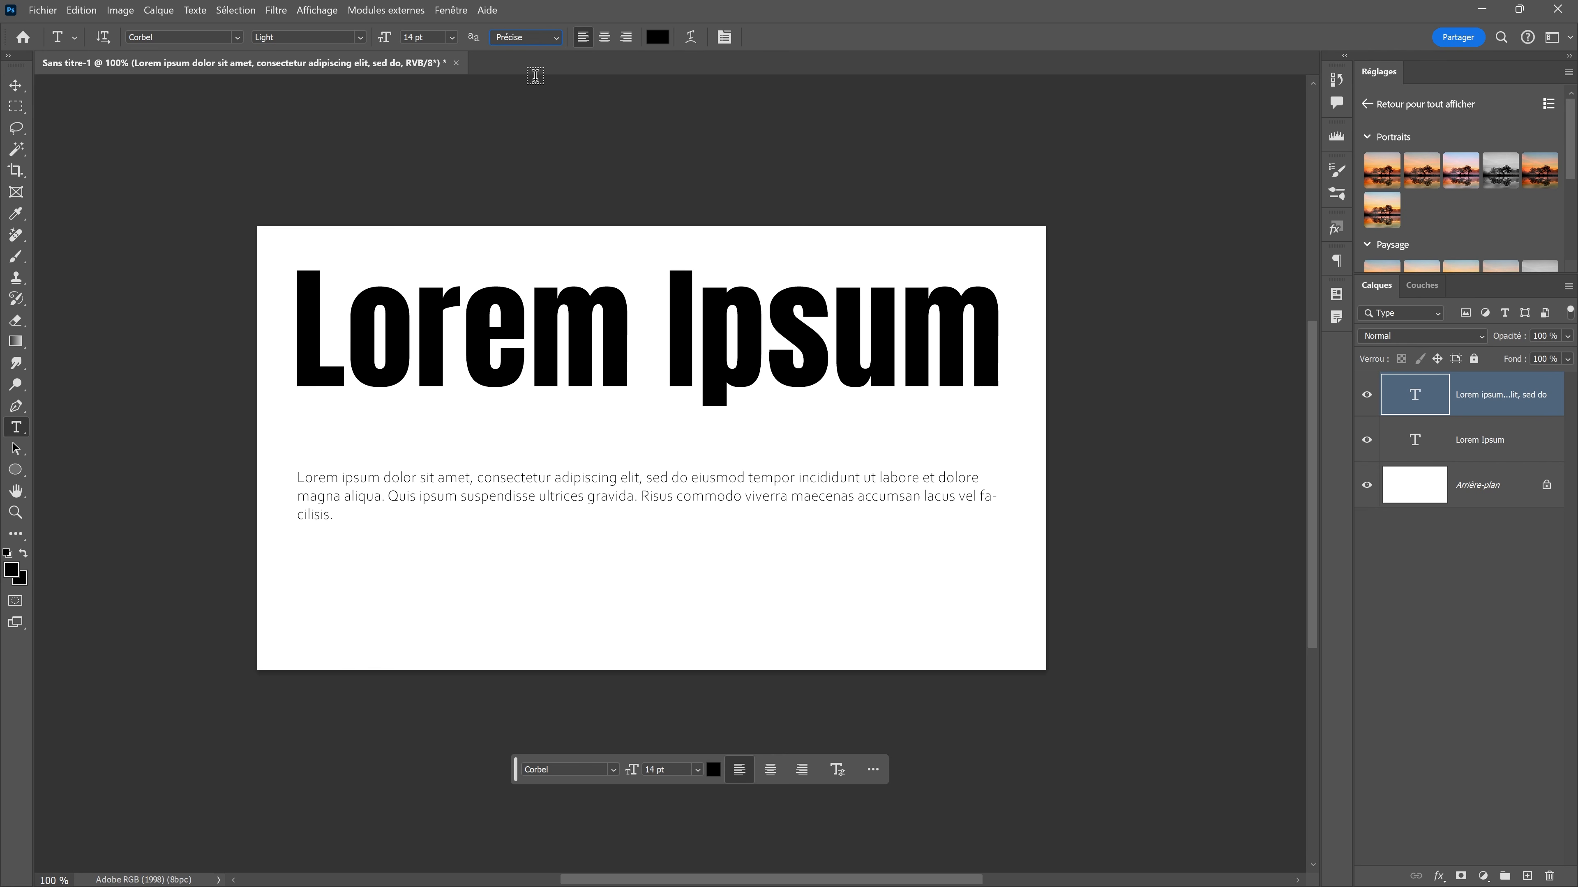
- Try Forte, Légère and LCD Windows anti-aliasing on the paragraph, finishing with Windows
{"action": "left_click", "coordinate": [548, 40]}
{"action": "left_click", "coordinate": [538, 87]}
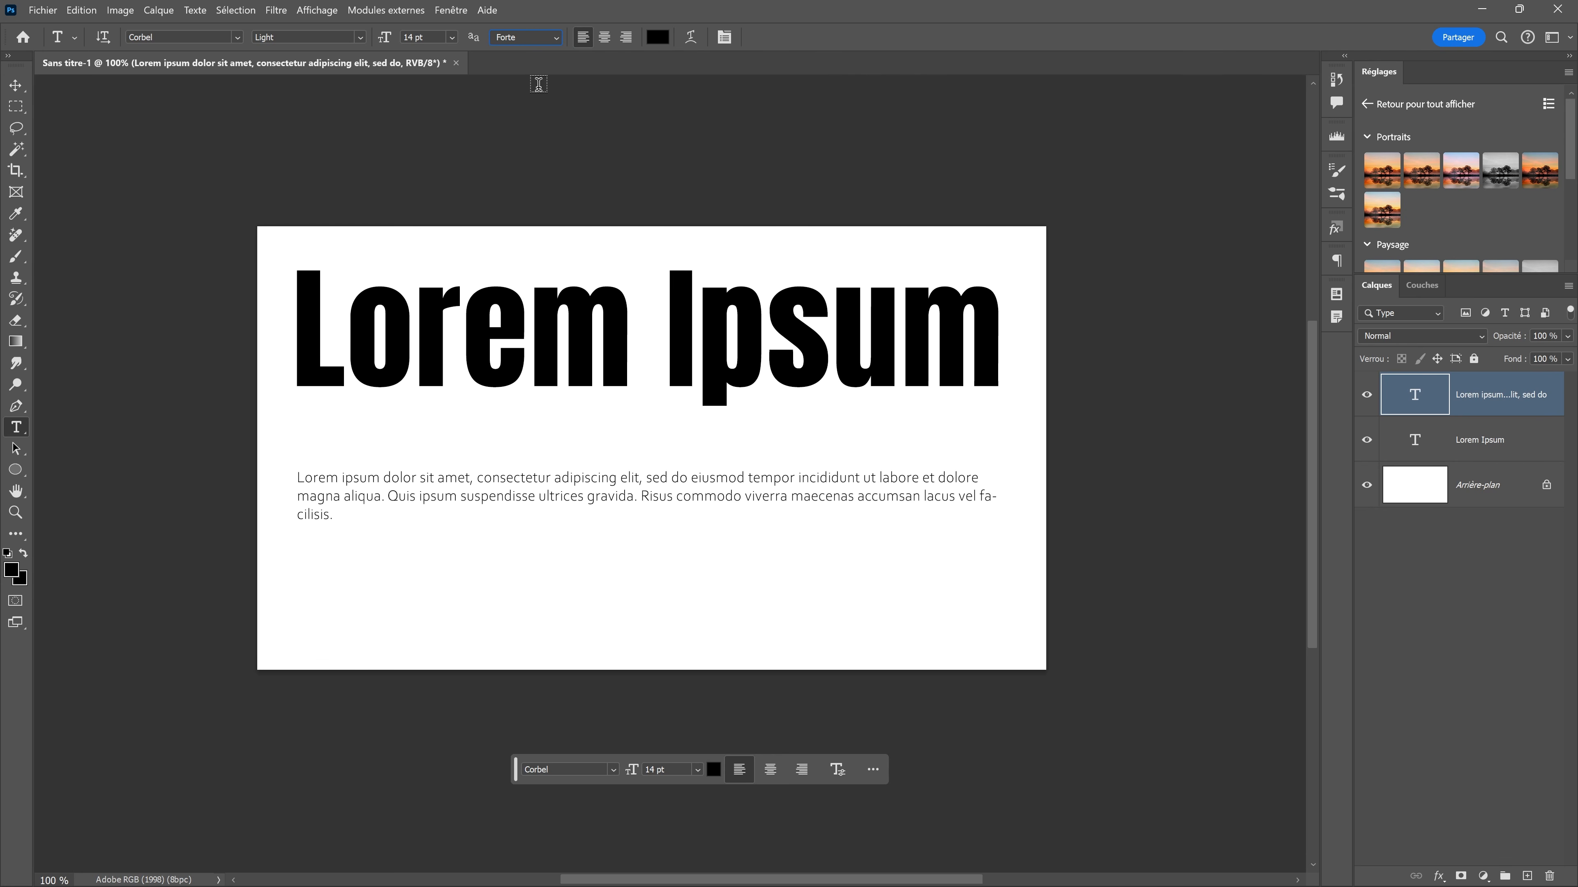
{"action": "left_click", "coordinate": [540, 40]}
{"action": "left_click", "coordinate": [517, 98]}
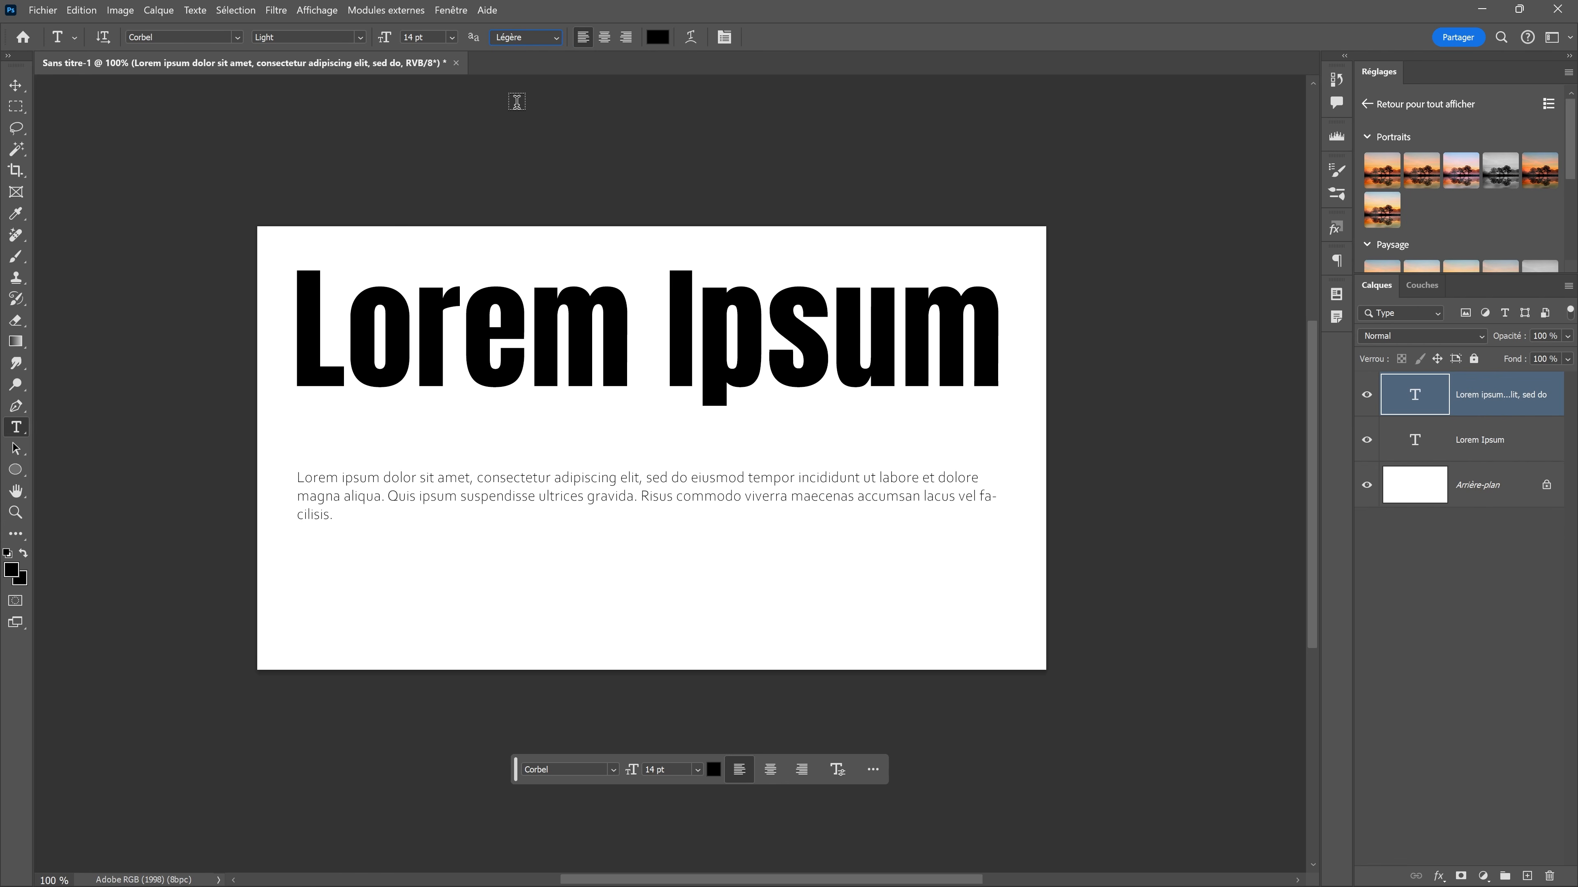
{"action": "left_click", "coordinate": [534, 39]}
{"action": "left_click", "coordinate": [519, 133]}
{"action": "left_click", "coordinate": [542, 40]}
{"action": "left_click", "coordinate": [523, 149]}
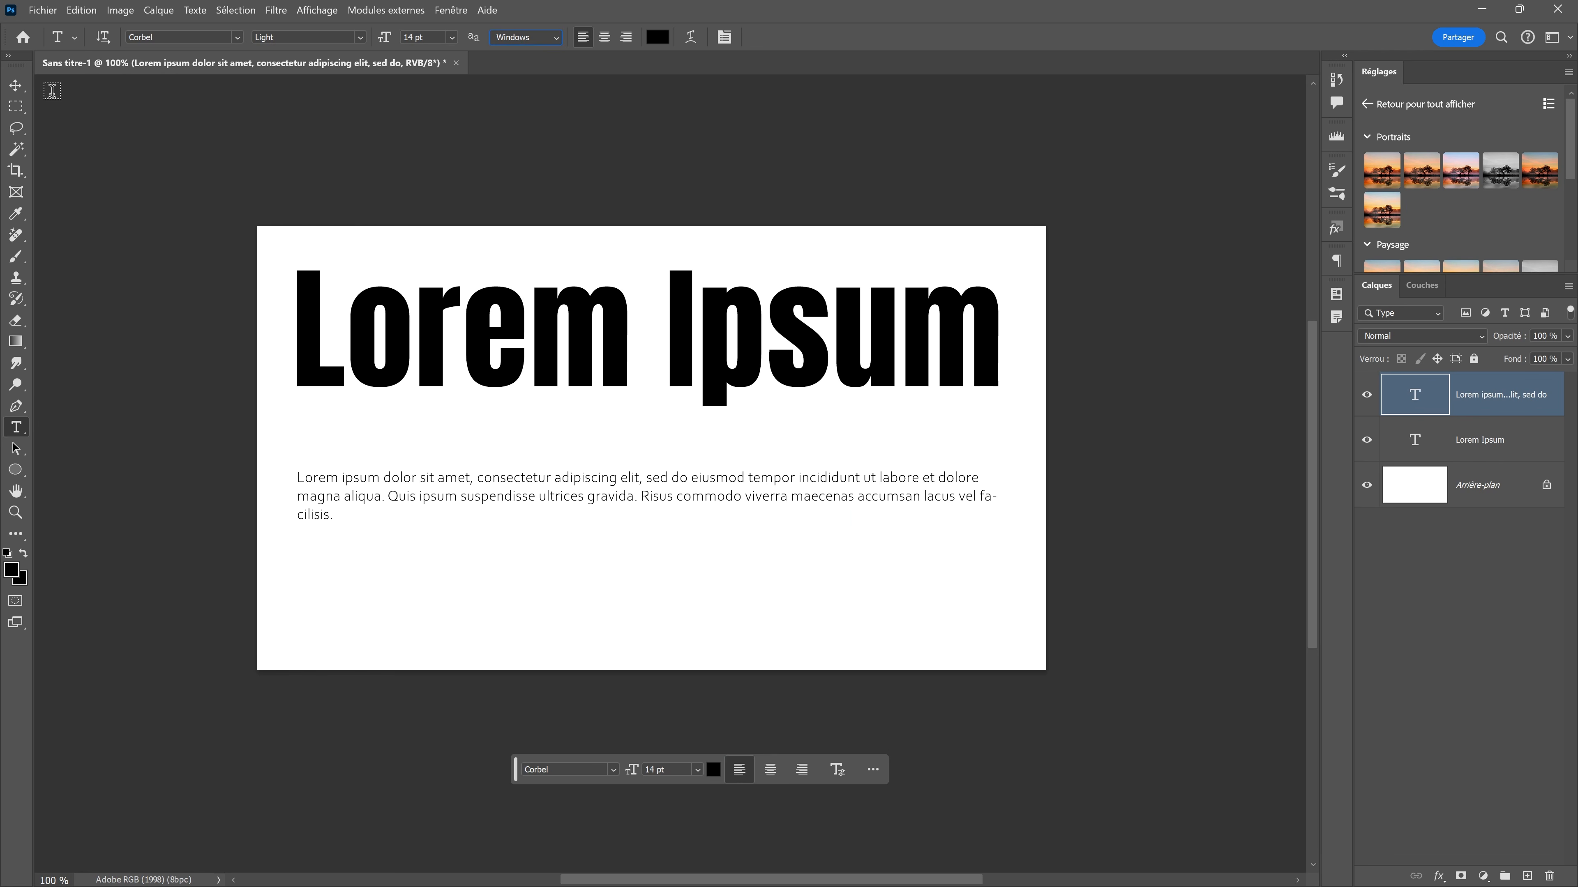
- Duplicate the paragraph directly below the original and set the copy's anti-aliasing to Légère
{"action": "left_click_drag", "start_coordinate": [444, 499], "coordinate": [444, 557]}
{"action": "left_click", "coordinate": [16, 427]}
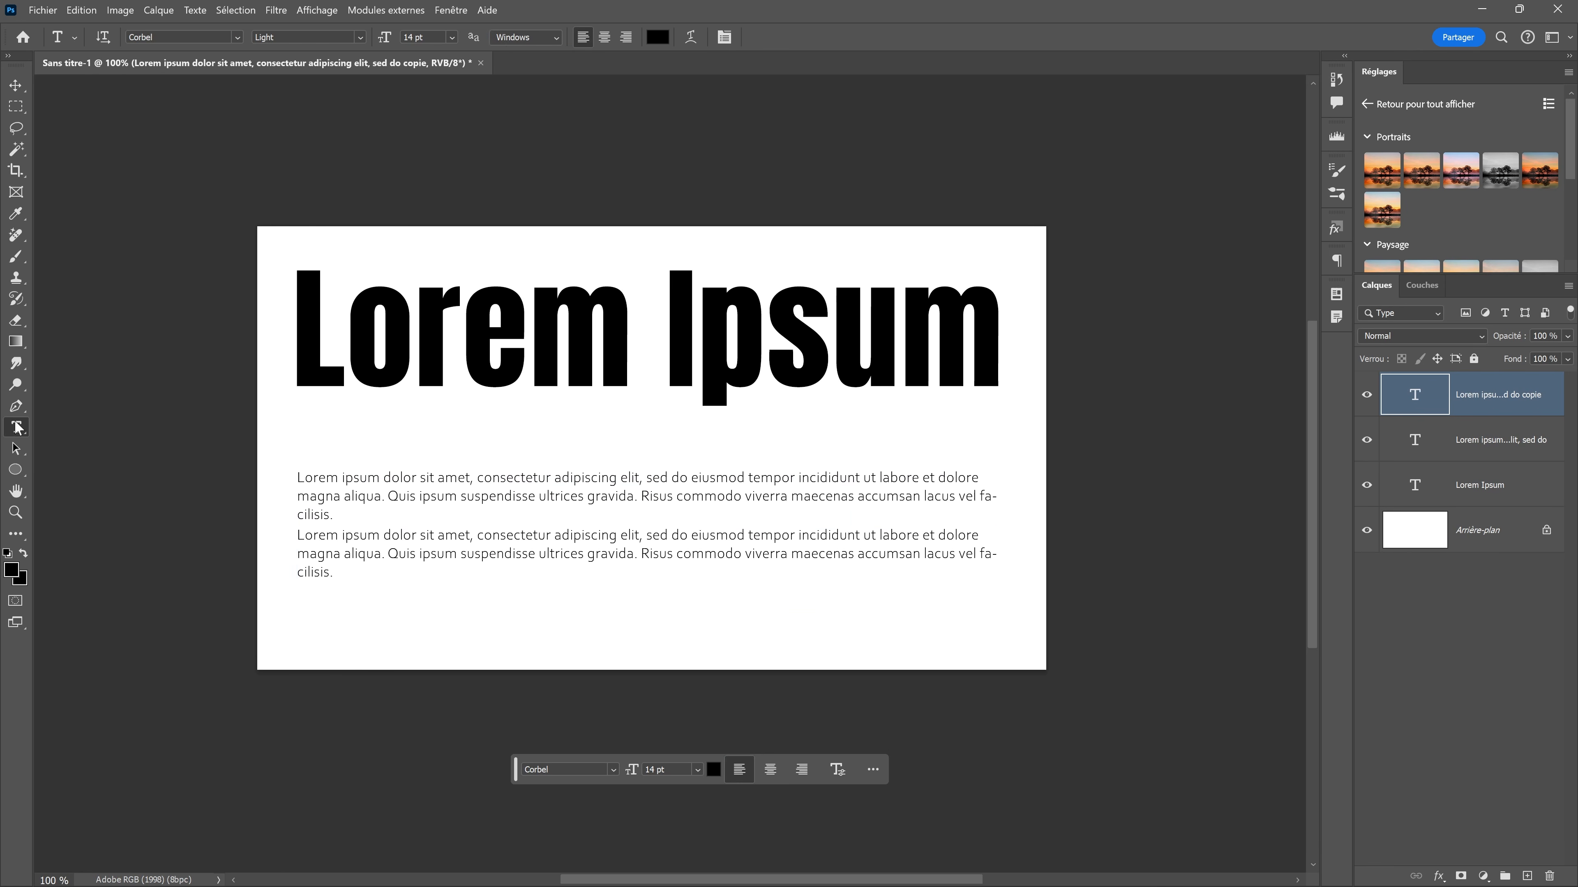
{"action": "left_click", "coordinate": [526, 37]}
{"action": "left_click", "coordinate": [521, 106]}
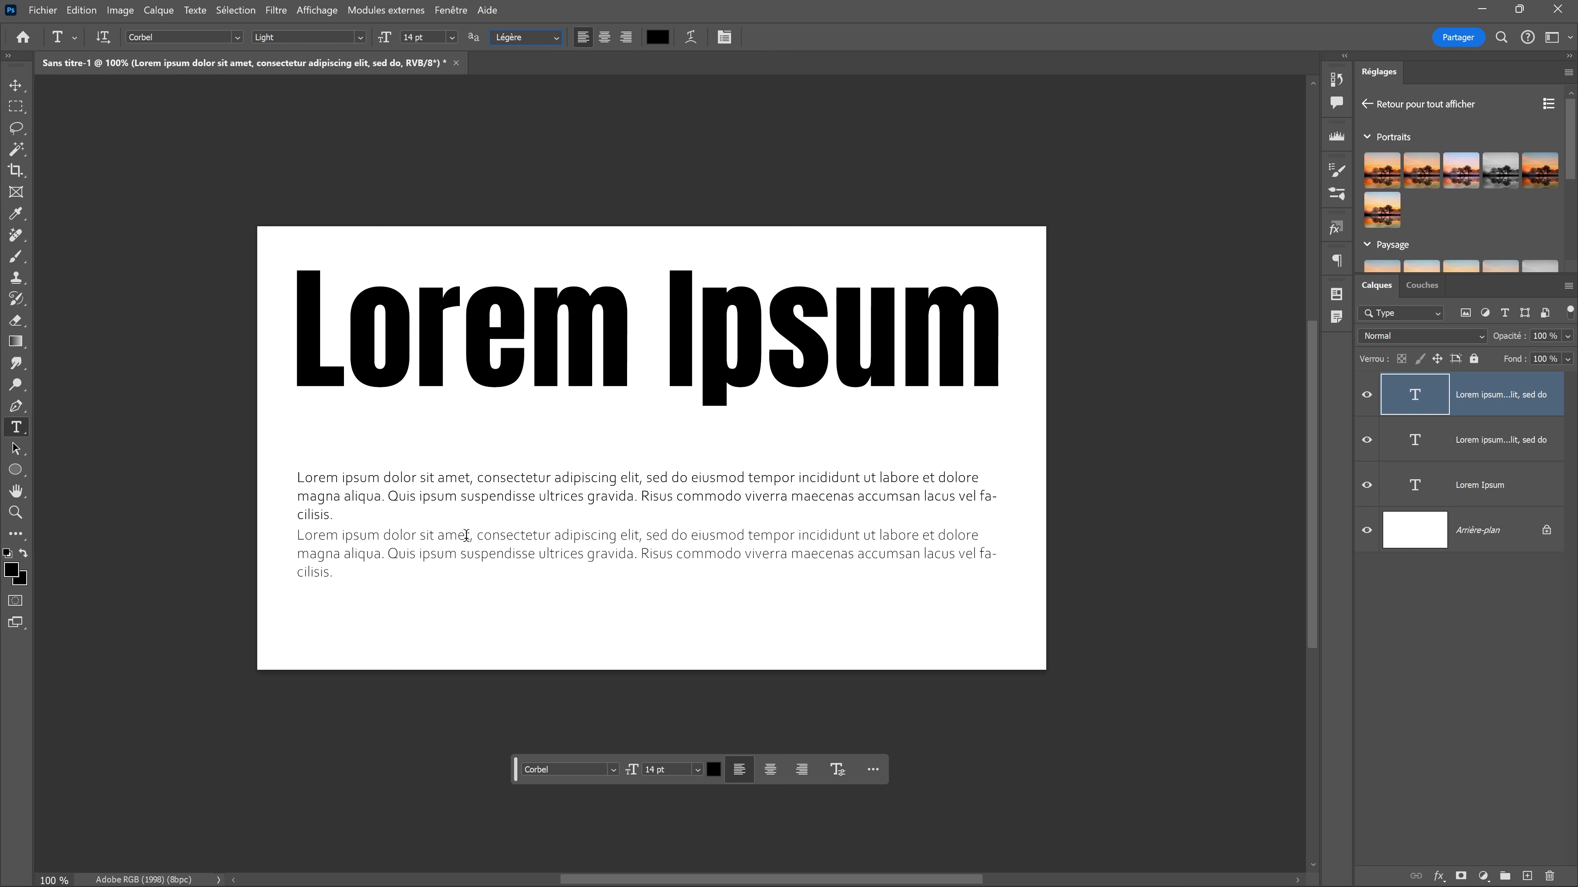
- Compare the anti-aliasing settings of the two paragraph layers by selecting them alternately
{"action": "left_click", "coordinate": [525, 37]}
{"action": "left_click", "coordinate": [1478, 654]}
{"action": "left_click", "coordinate": [1442, 443]}
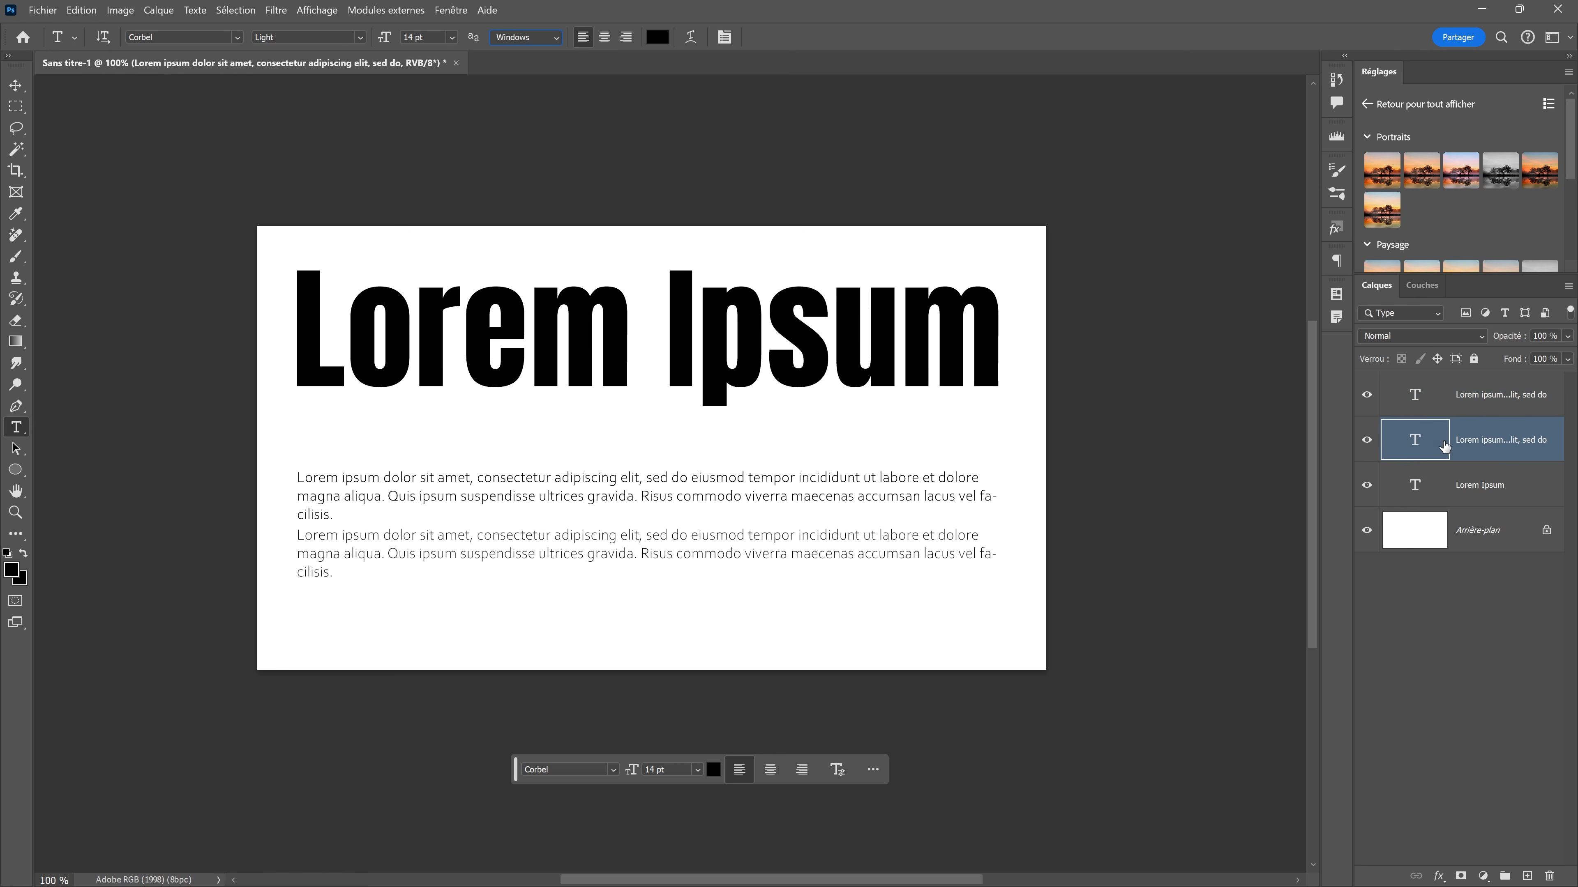
{"action": "left_click", "coordinate": [1454, 402]}
{"action": "left_click", "coordinate": [1447, 440]}
{"action": "left_click", "coordinate": [1453, 401]}
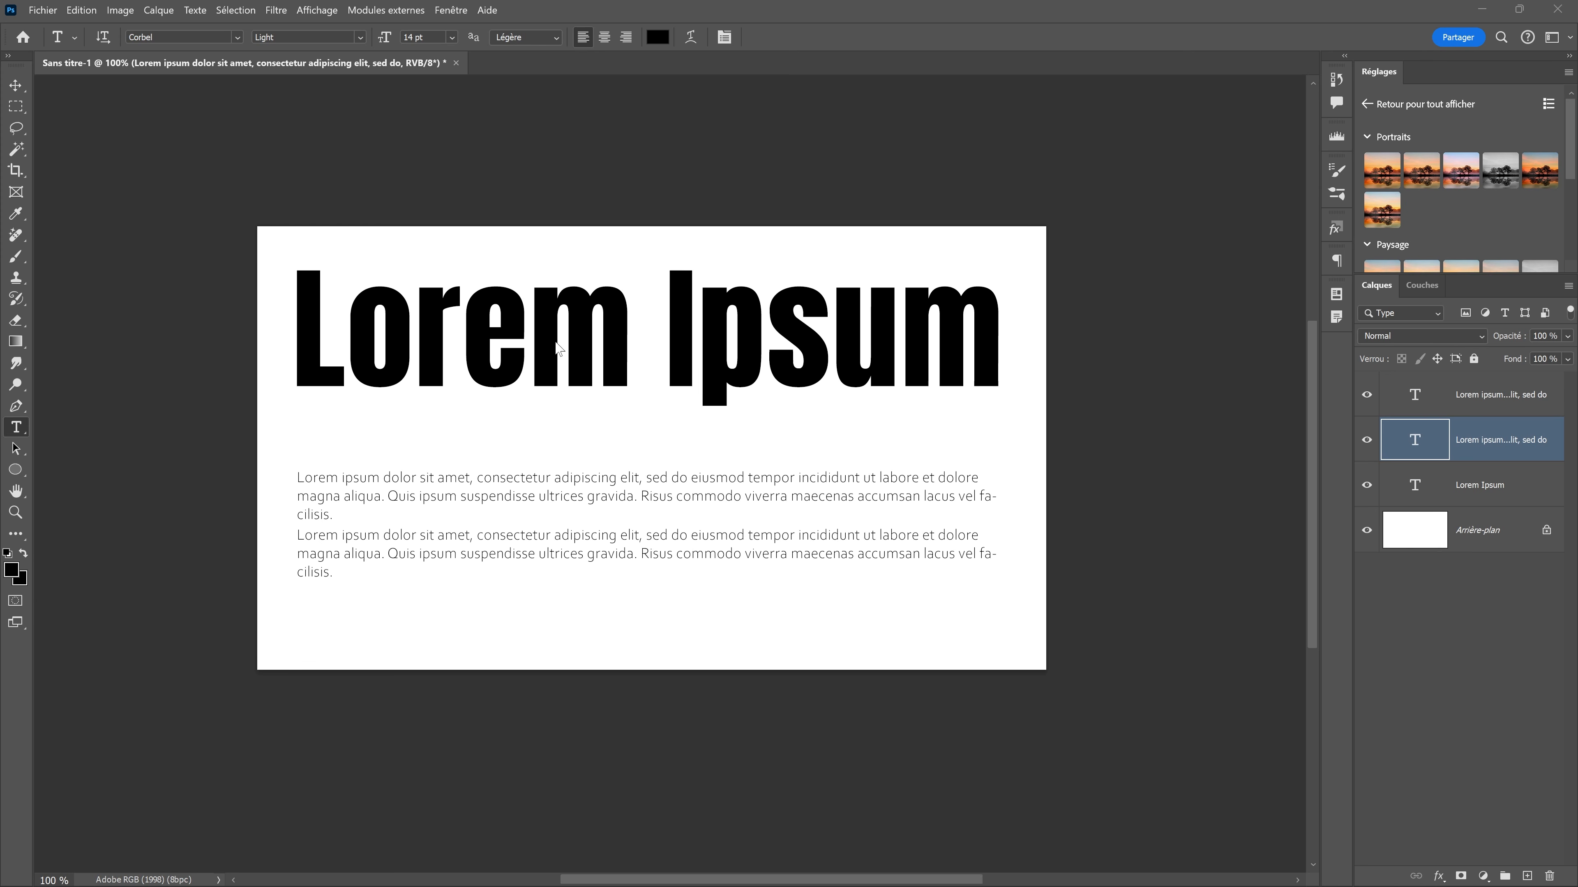
- Save the document as a Photoshop PDF named Sans titre-1.pdf, using the [Qualité supérieure] preset
{"action": "left_click", "coordinate": [42, 10]}
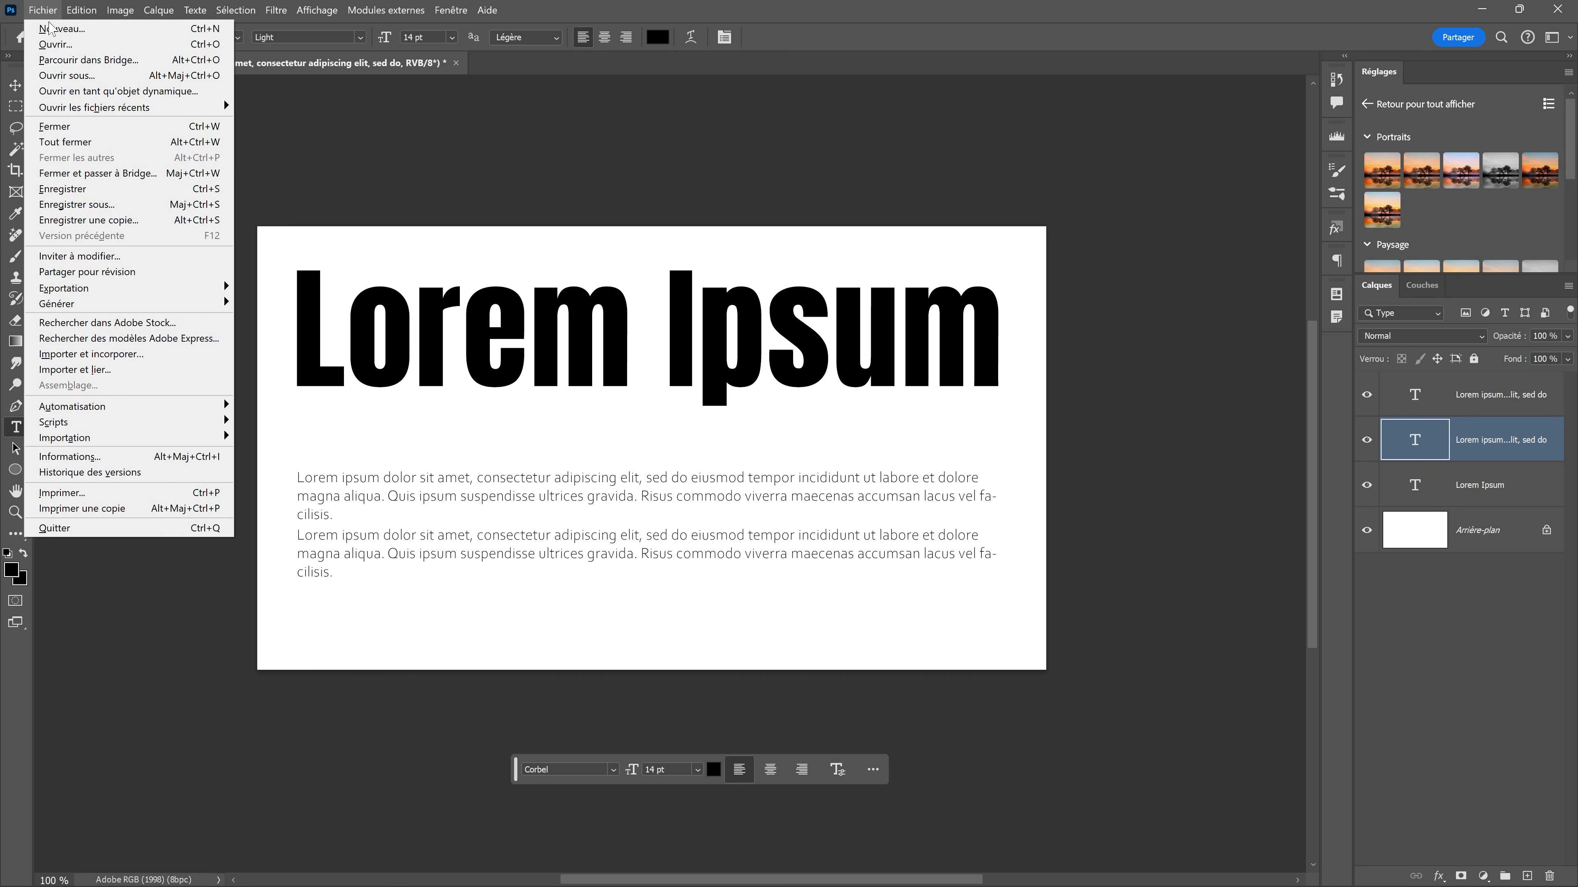
{"action": "left_click", "coordinate": [74, 204]}
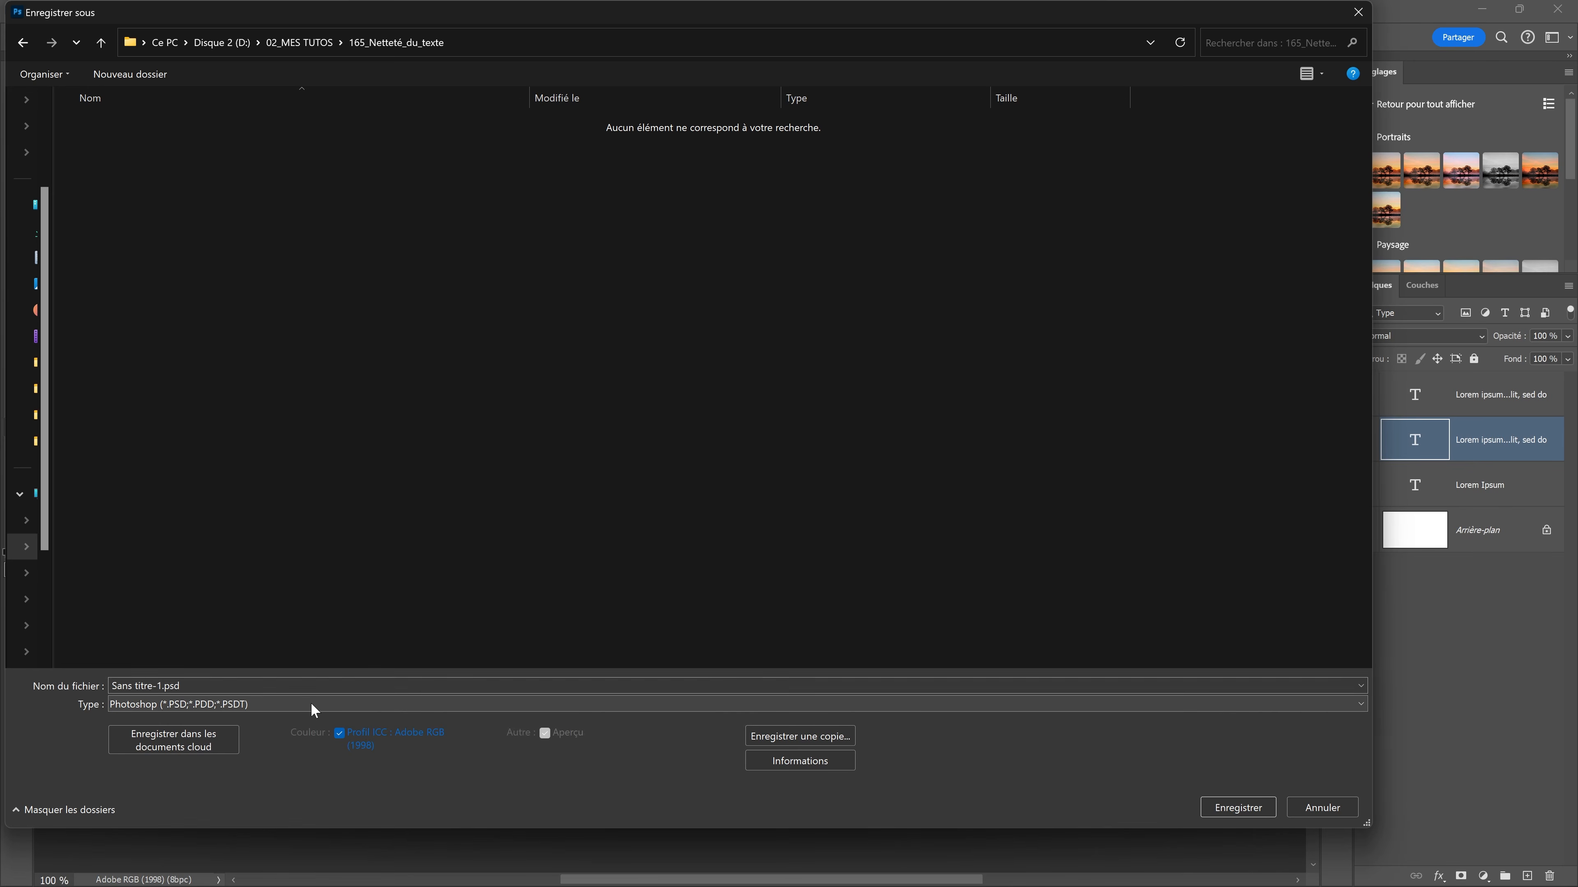
{"action": "left_click", "coordinate": [312, 705]}
{"action": "left_click", "coordinate": [242, 747]}
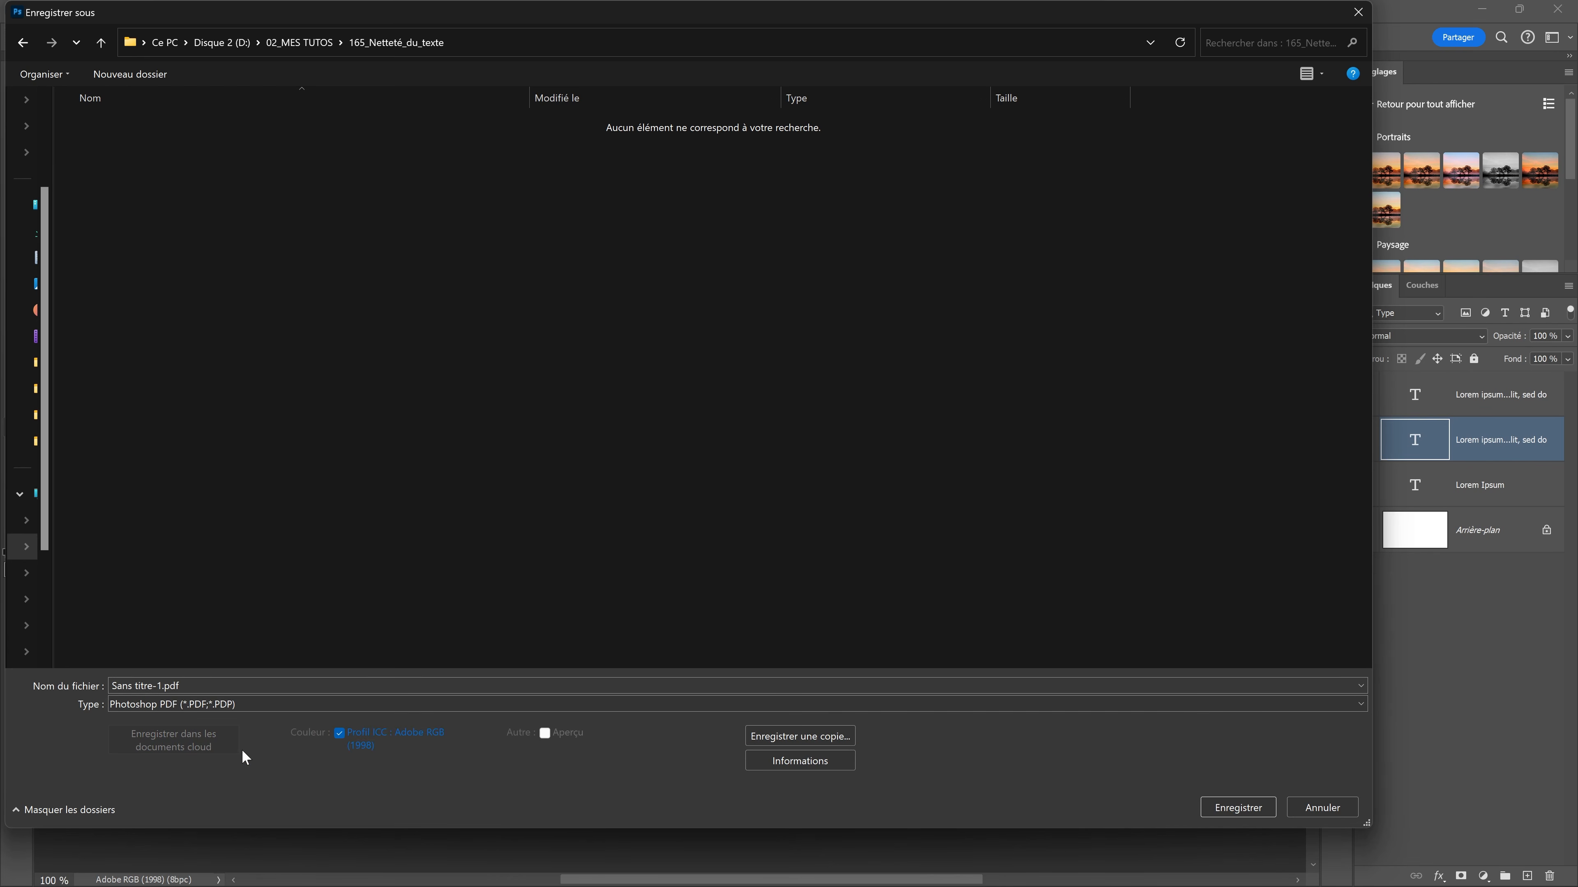
{"action": "left_click", "coordinate": [1220, 807]}
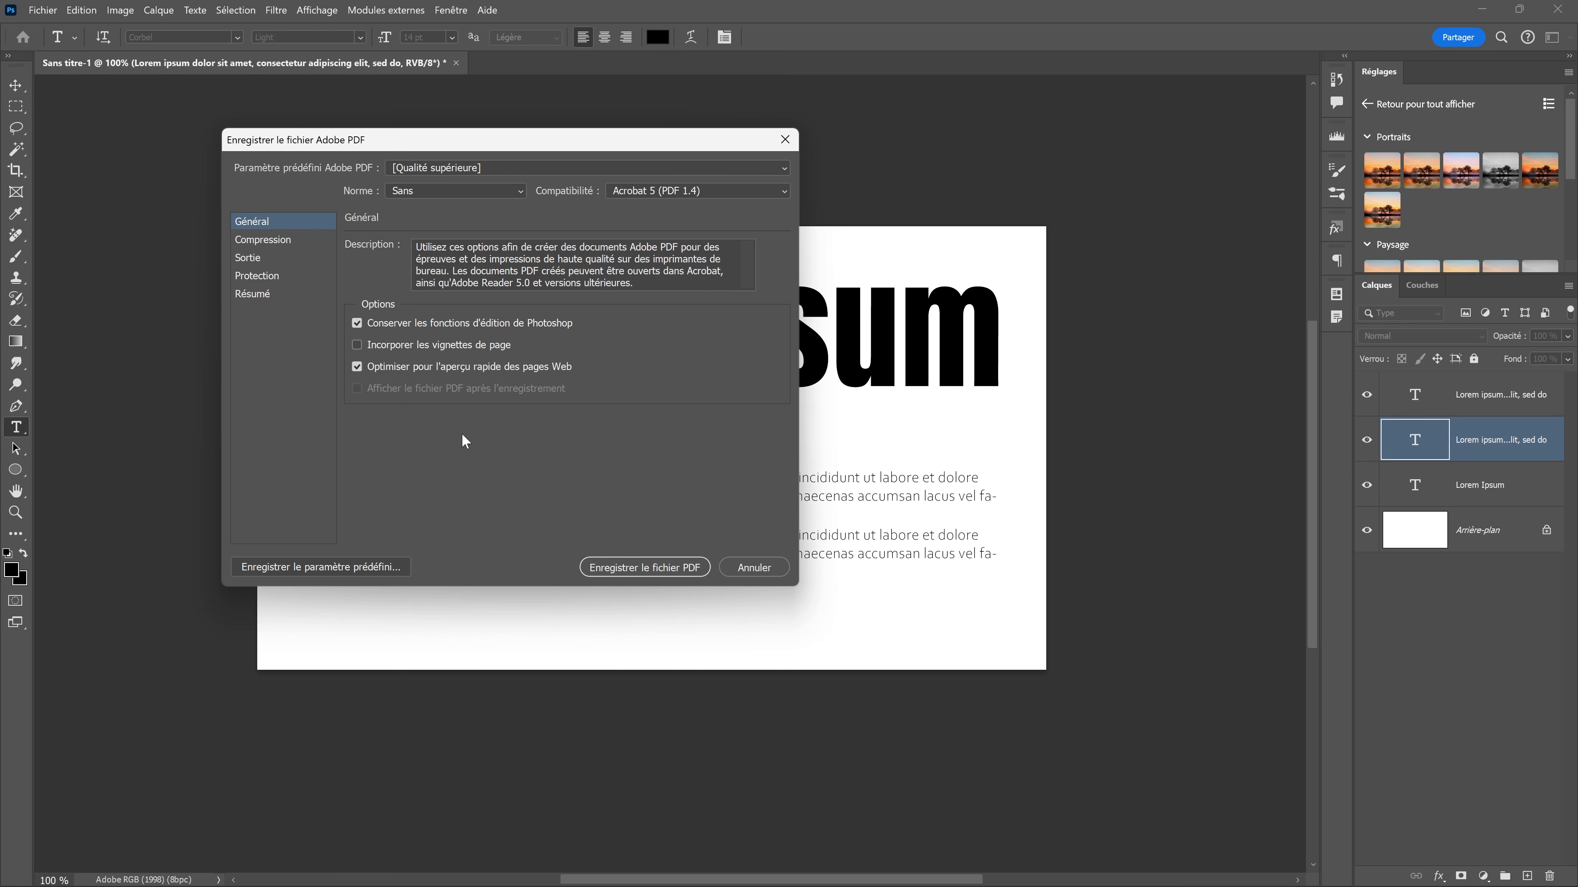
{"action": "left_click", "coordinate": [630, 570]}
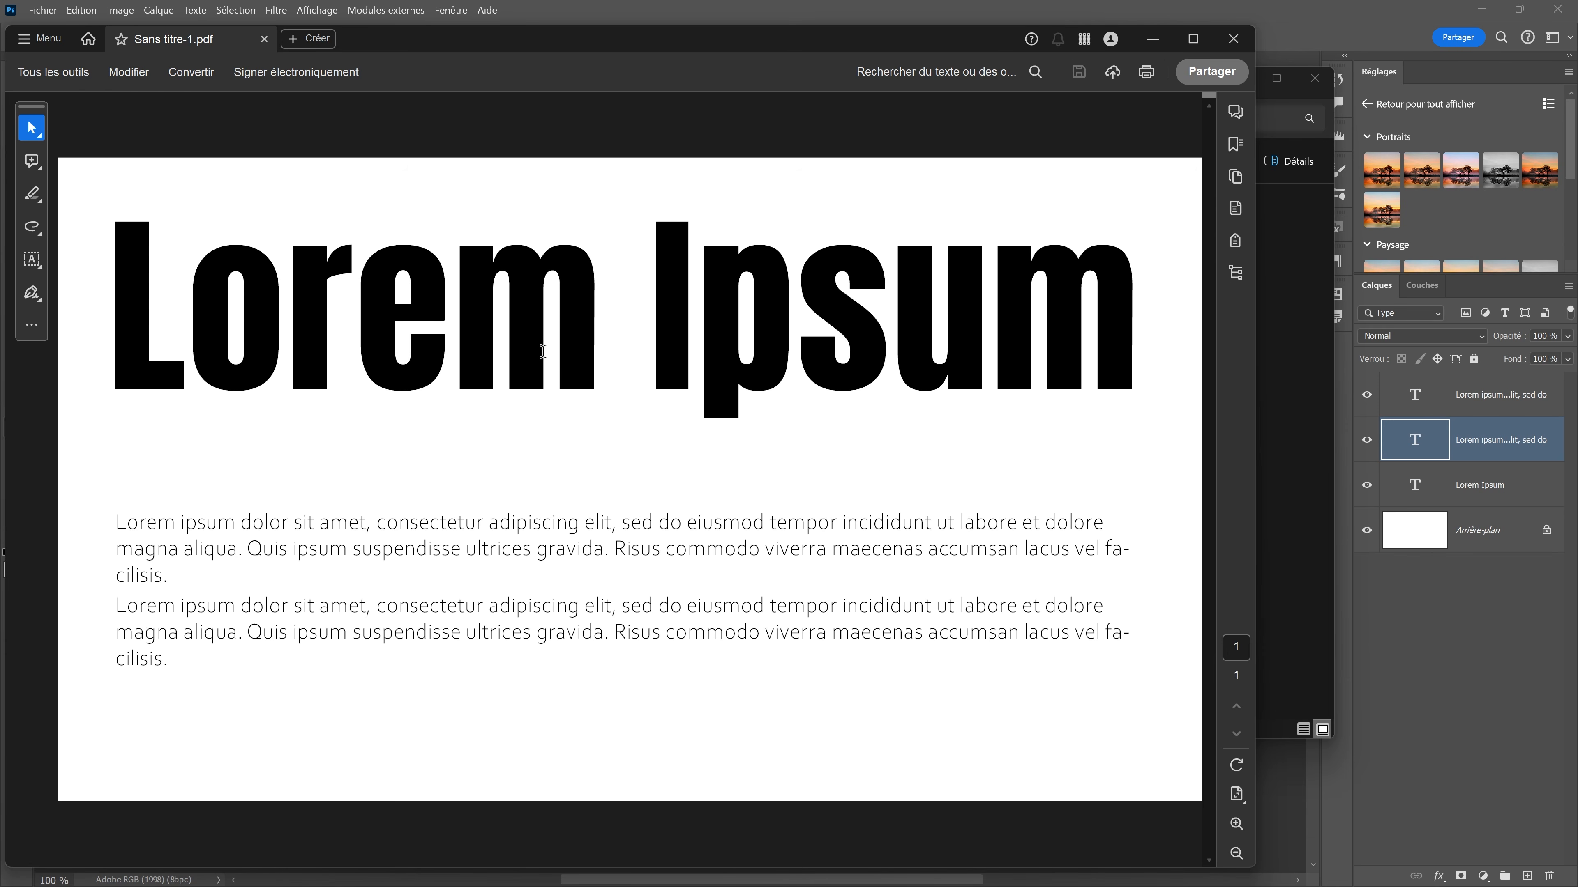
- Examine the edges of the Lorem Ipsum title in the saved PDF at magnifications up to at least 400%
{"action": "left_click", "coordinate": [1236, 825]}
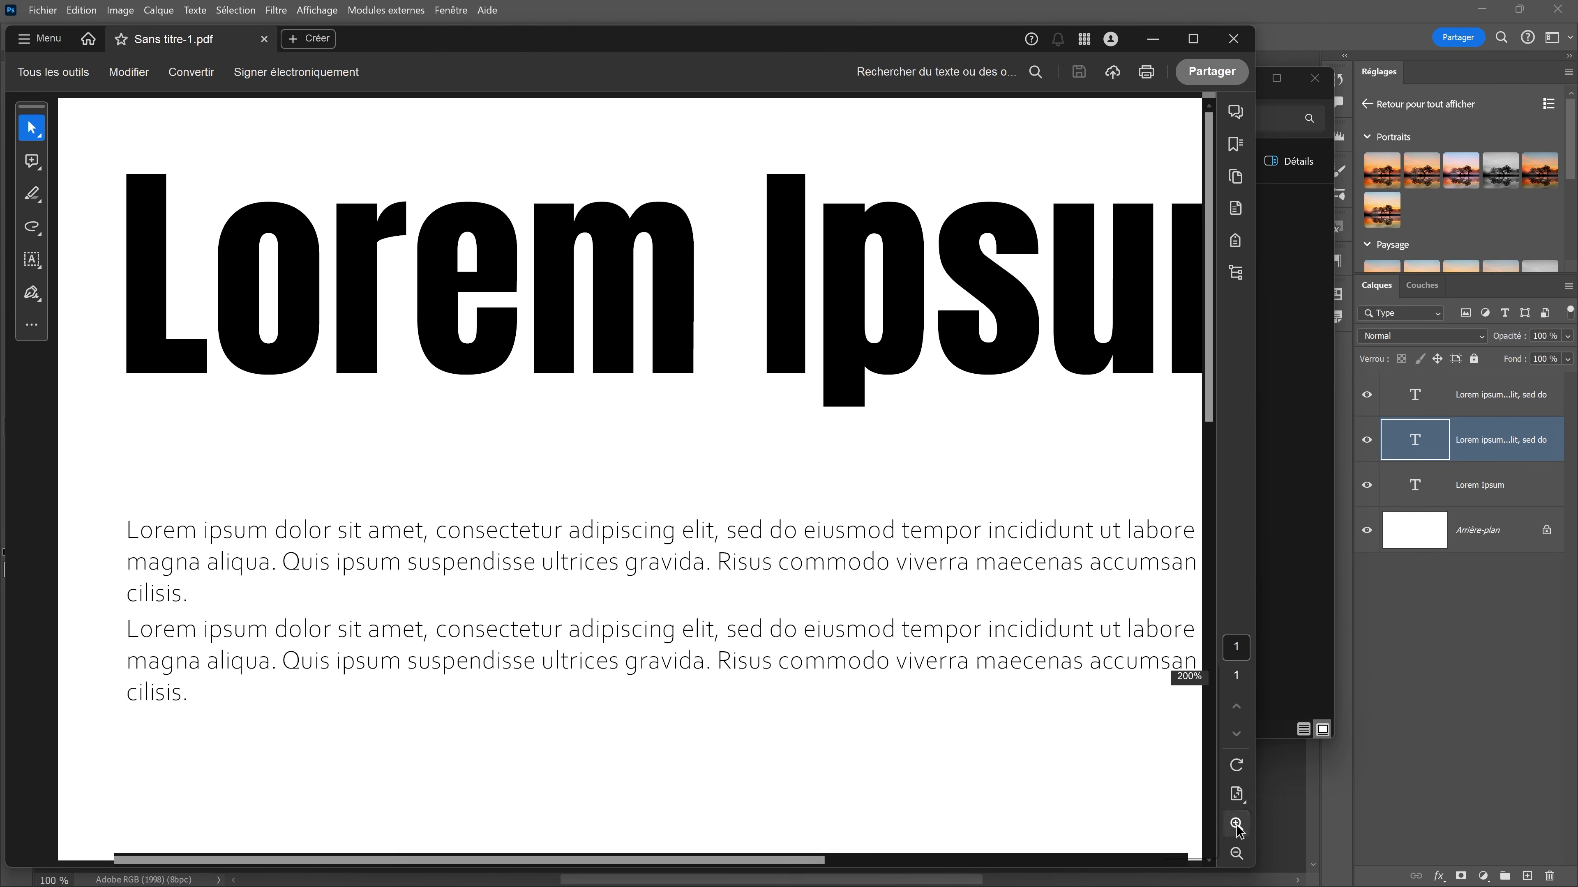
{"action": "left_click", "coordinate": [1236, 825]}
{"action": "left_click", "coordinate": [1237, 826]}
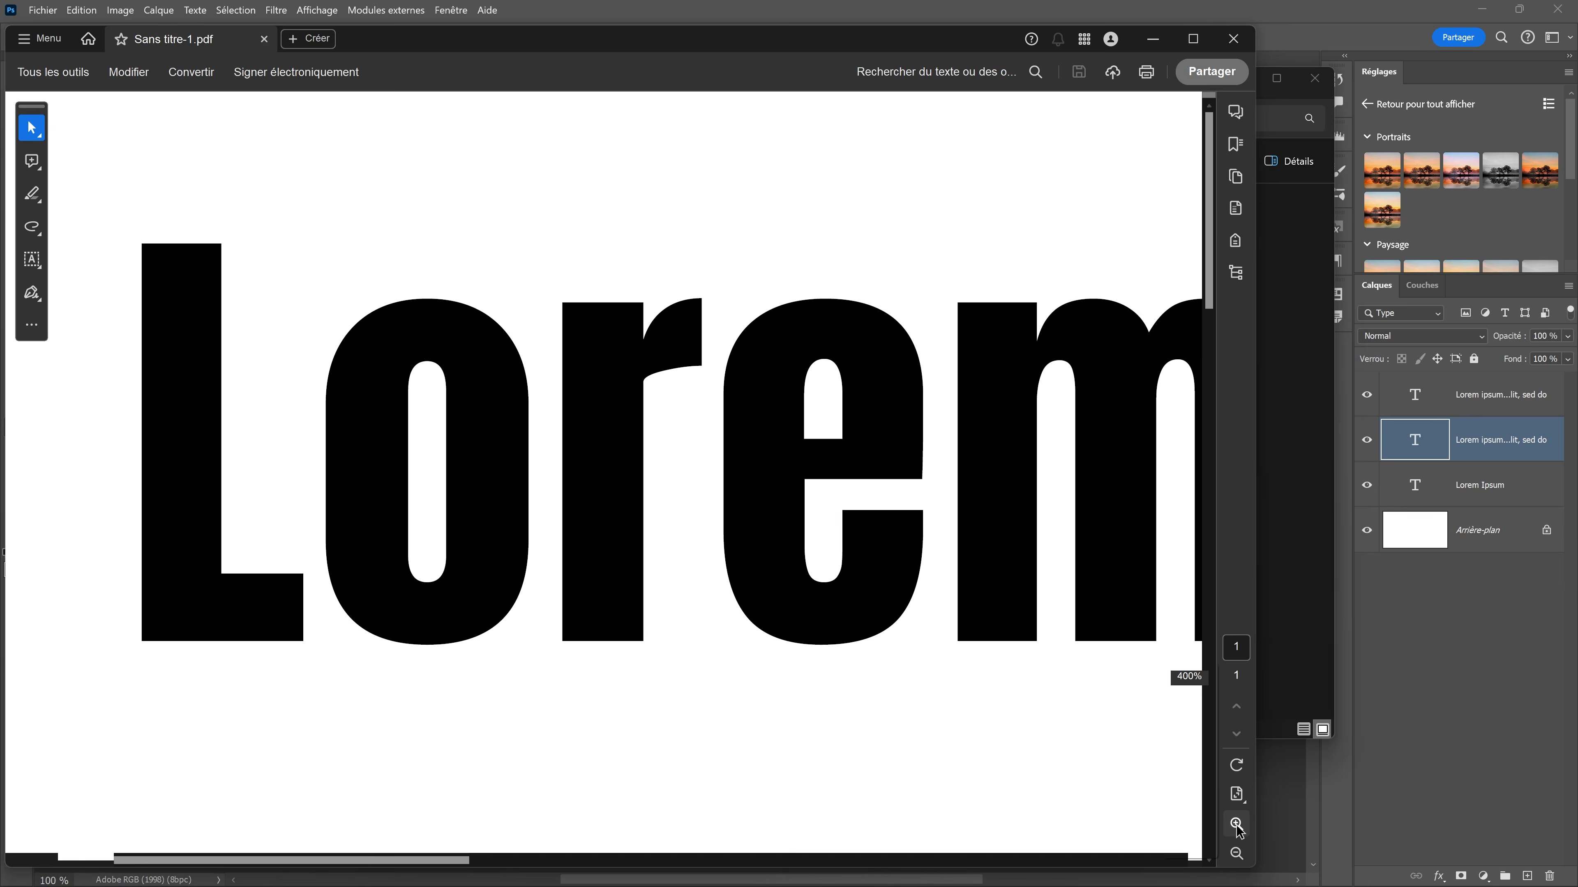
{"action": "left_click", "coordinate": [1237, 826]}
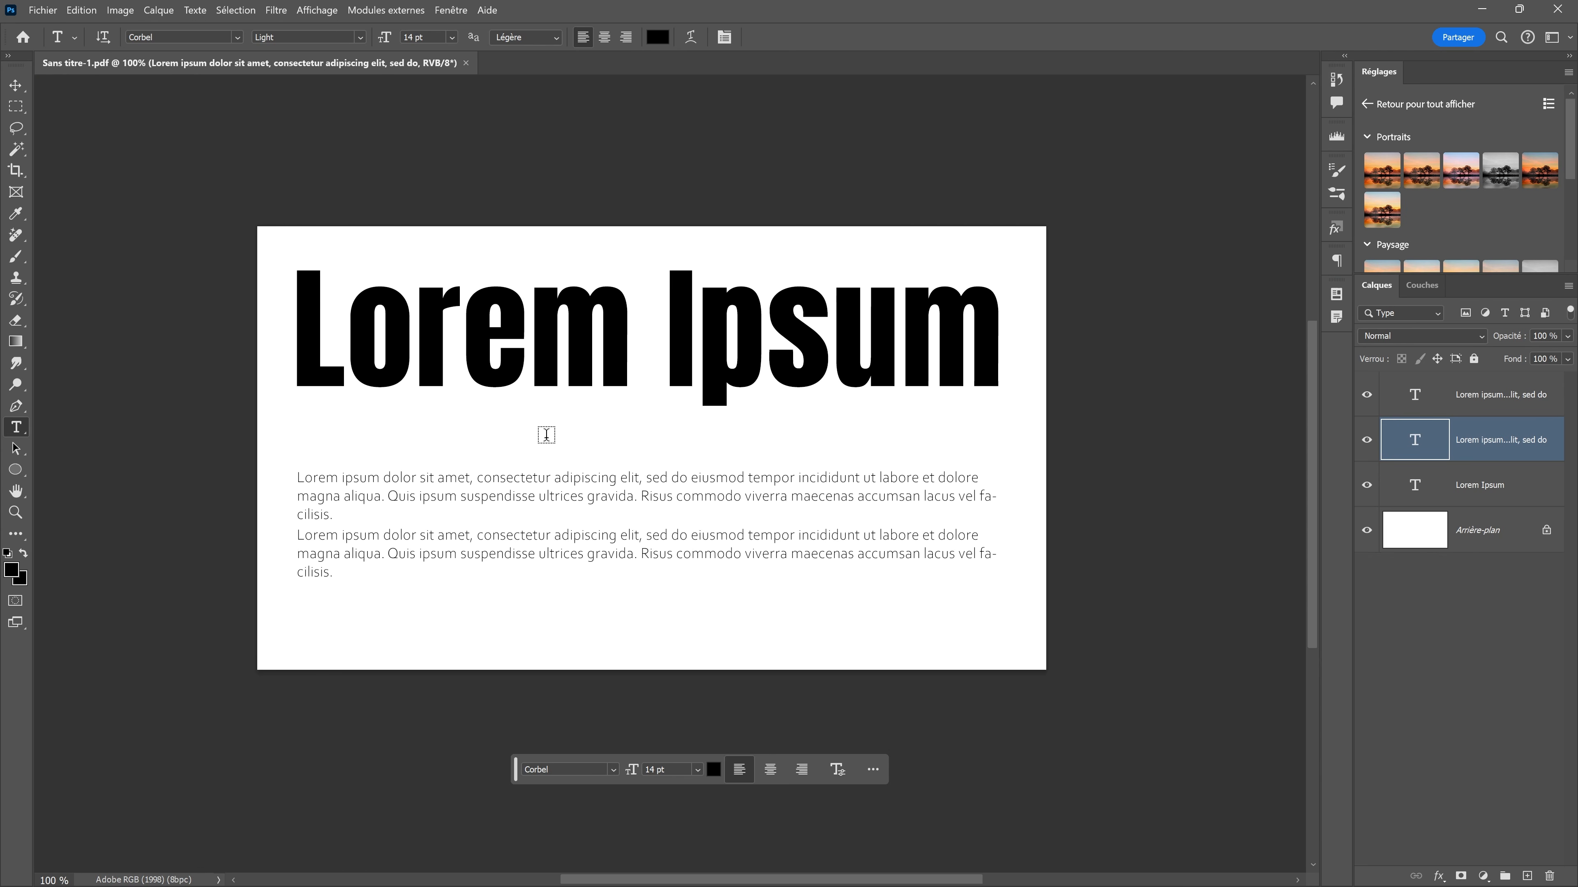
- Check which file formats Export As offers for the document, and leave without exporting
{"action": "left_click", "coordinate": [42, 10]}
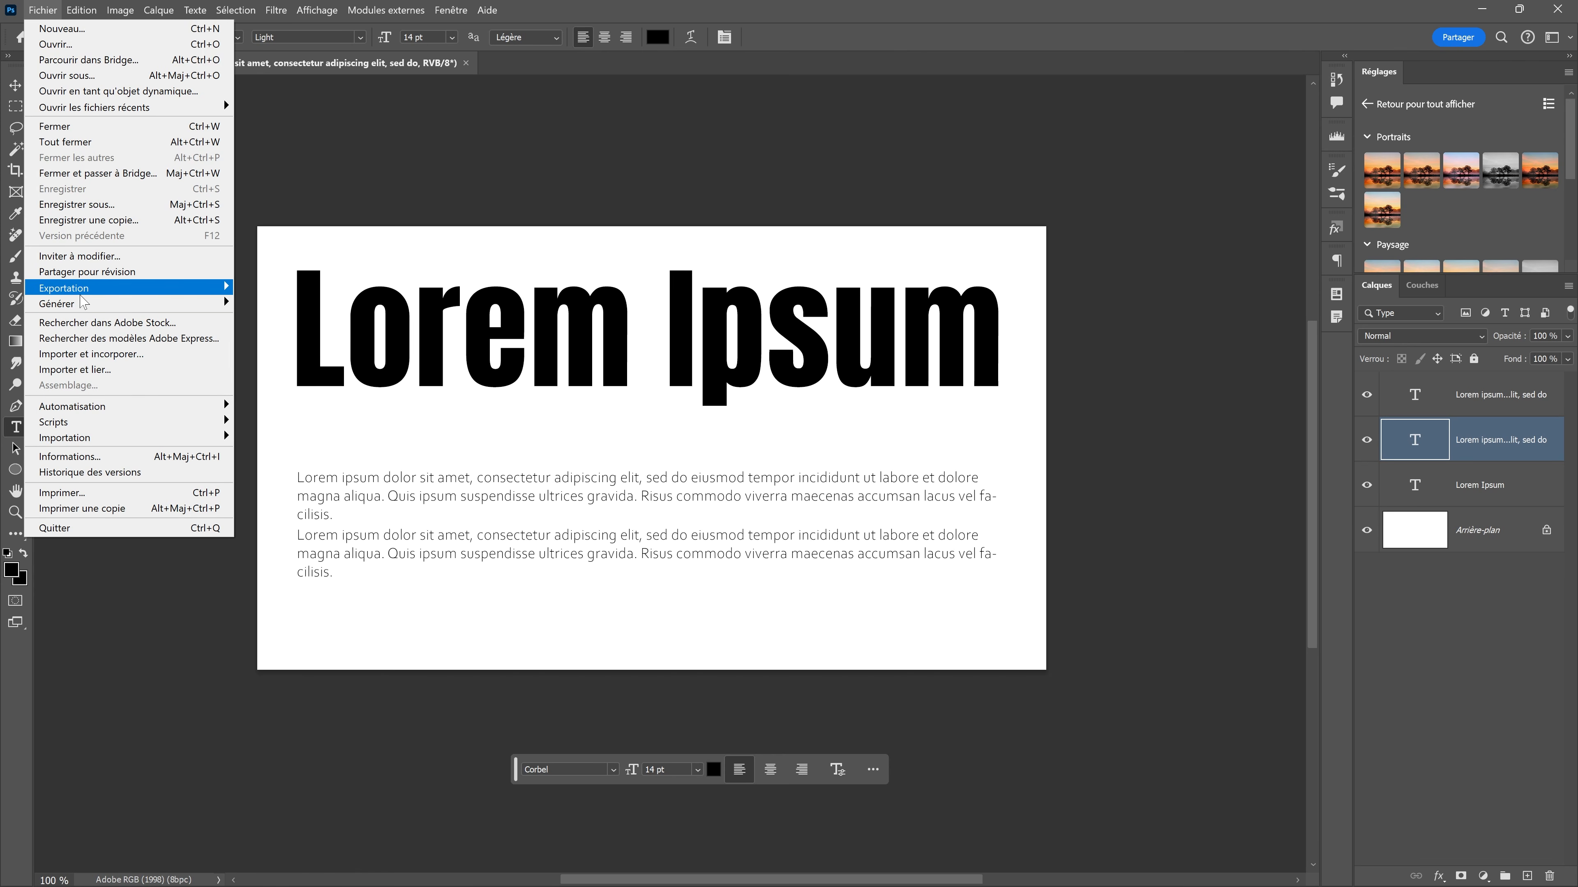
{"action": "mouse_move", "coordinate": [87, 287]}
{"action": "left_click", "coordinate": [272, 298]}
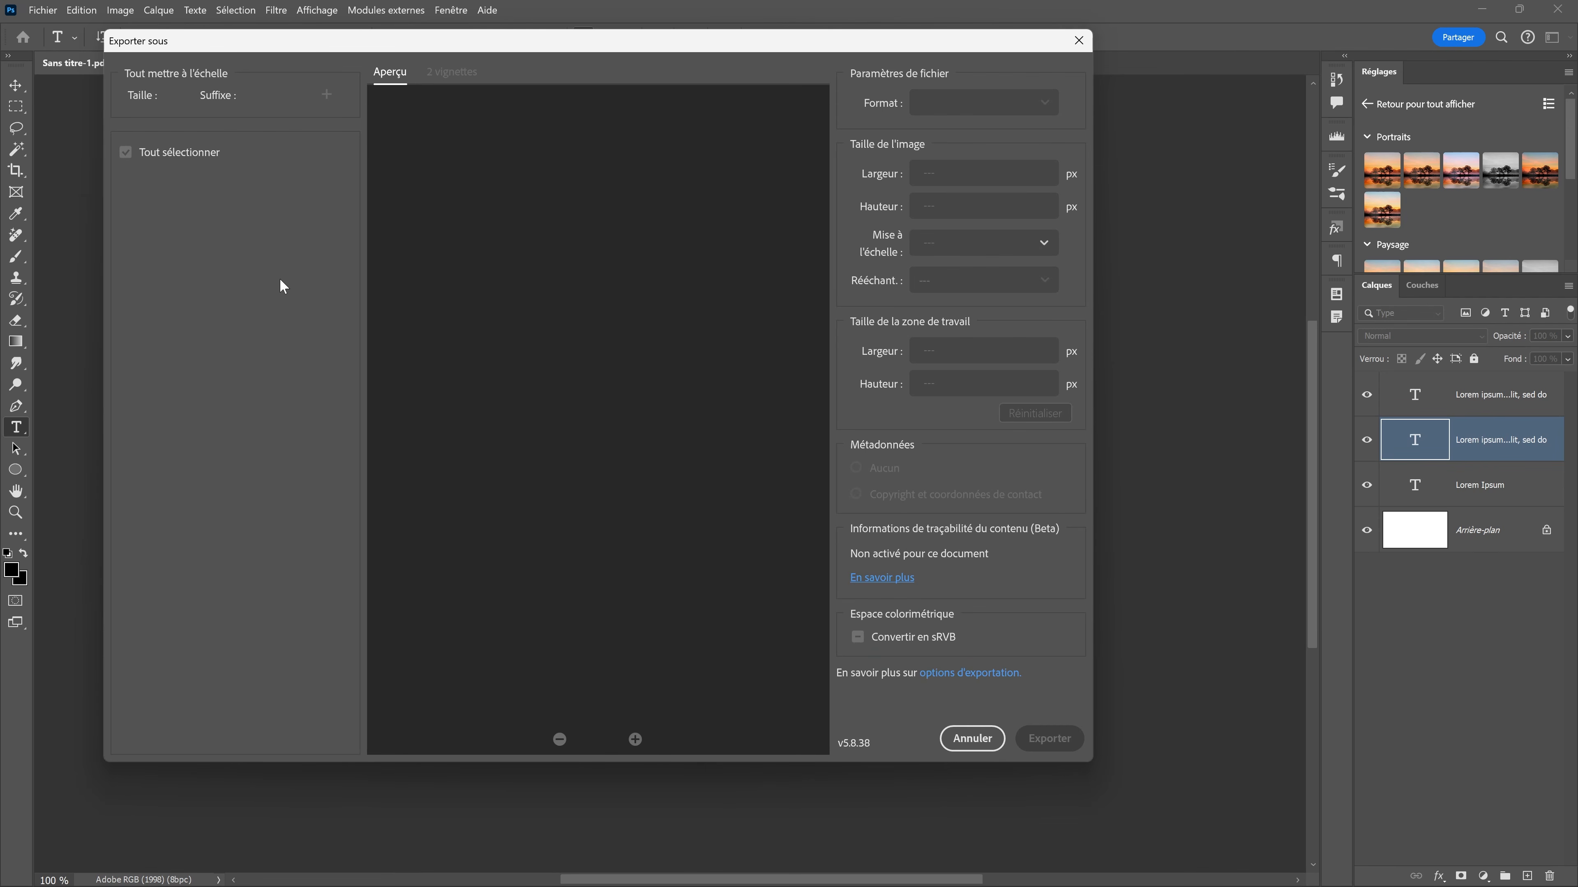
{"action": "left_click", "coordinate": [1032, 104]}
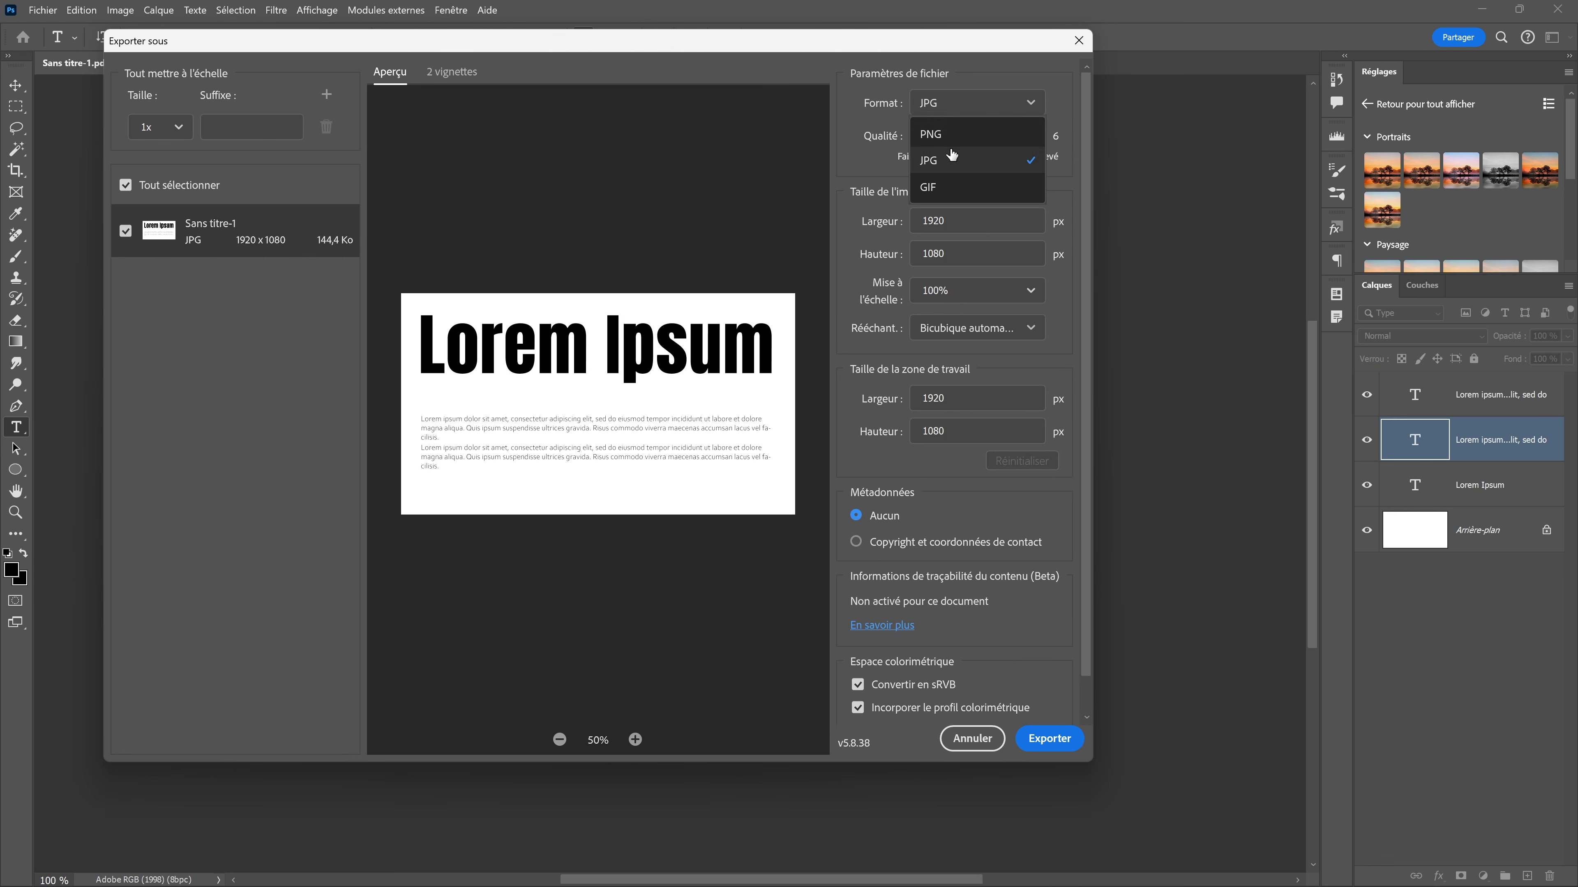
{"action": "left_click", "coordinate": [972, 739]}
{"action": "left_click", "coordinate": [972, 738]}
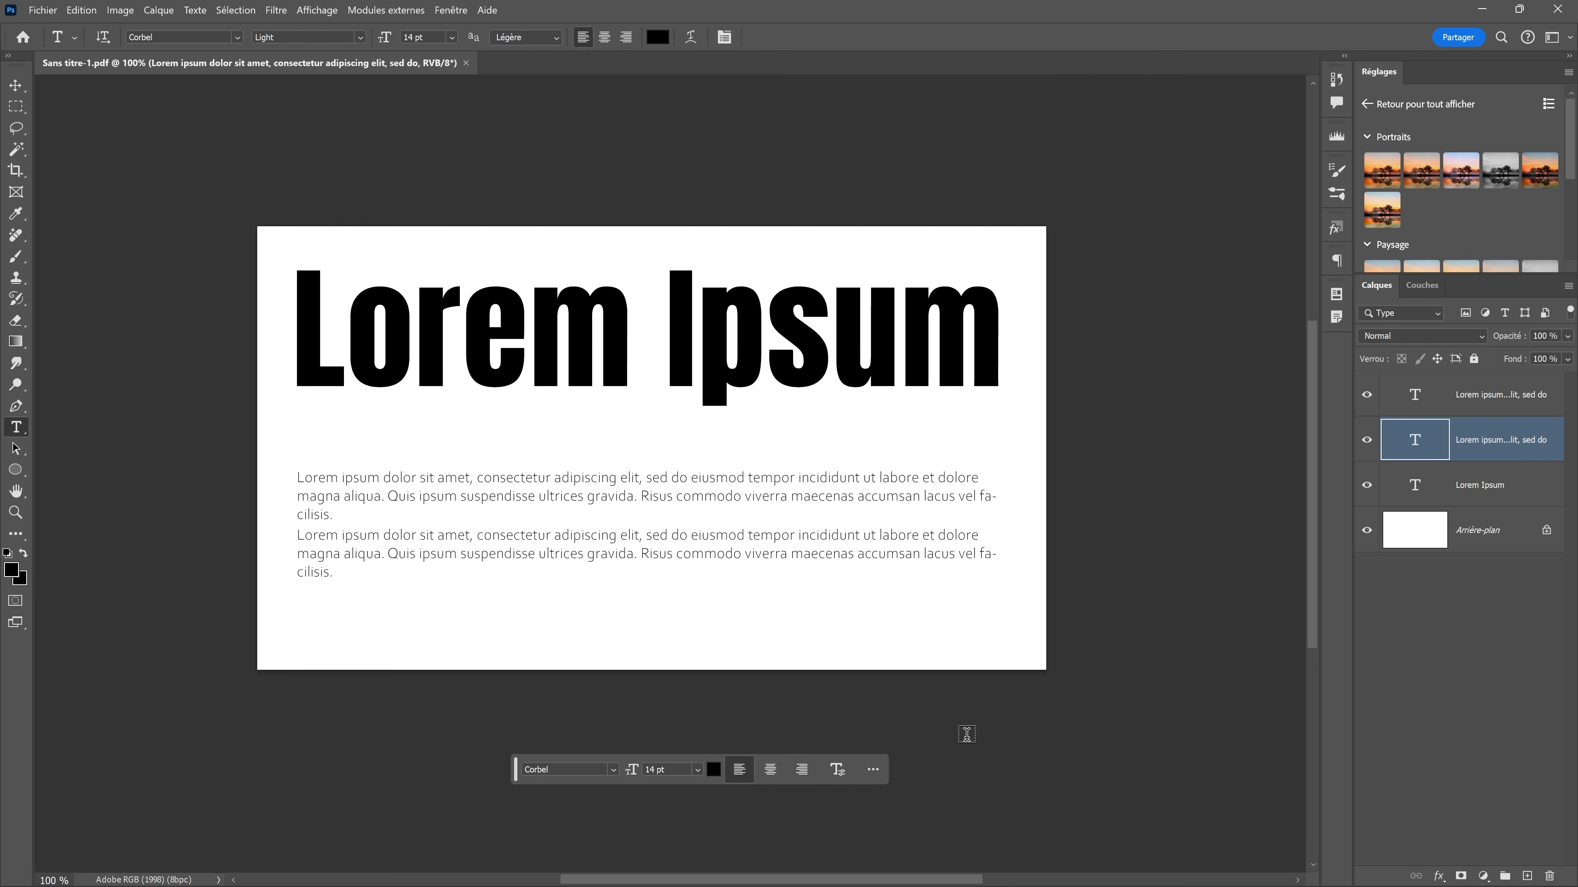
- Enable the legacy "Exporter en tant que" option in the export preferences and return to the Type tool
{"action": "left_click", "coordinate": [81, 10]}
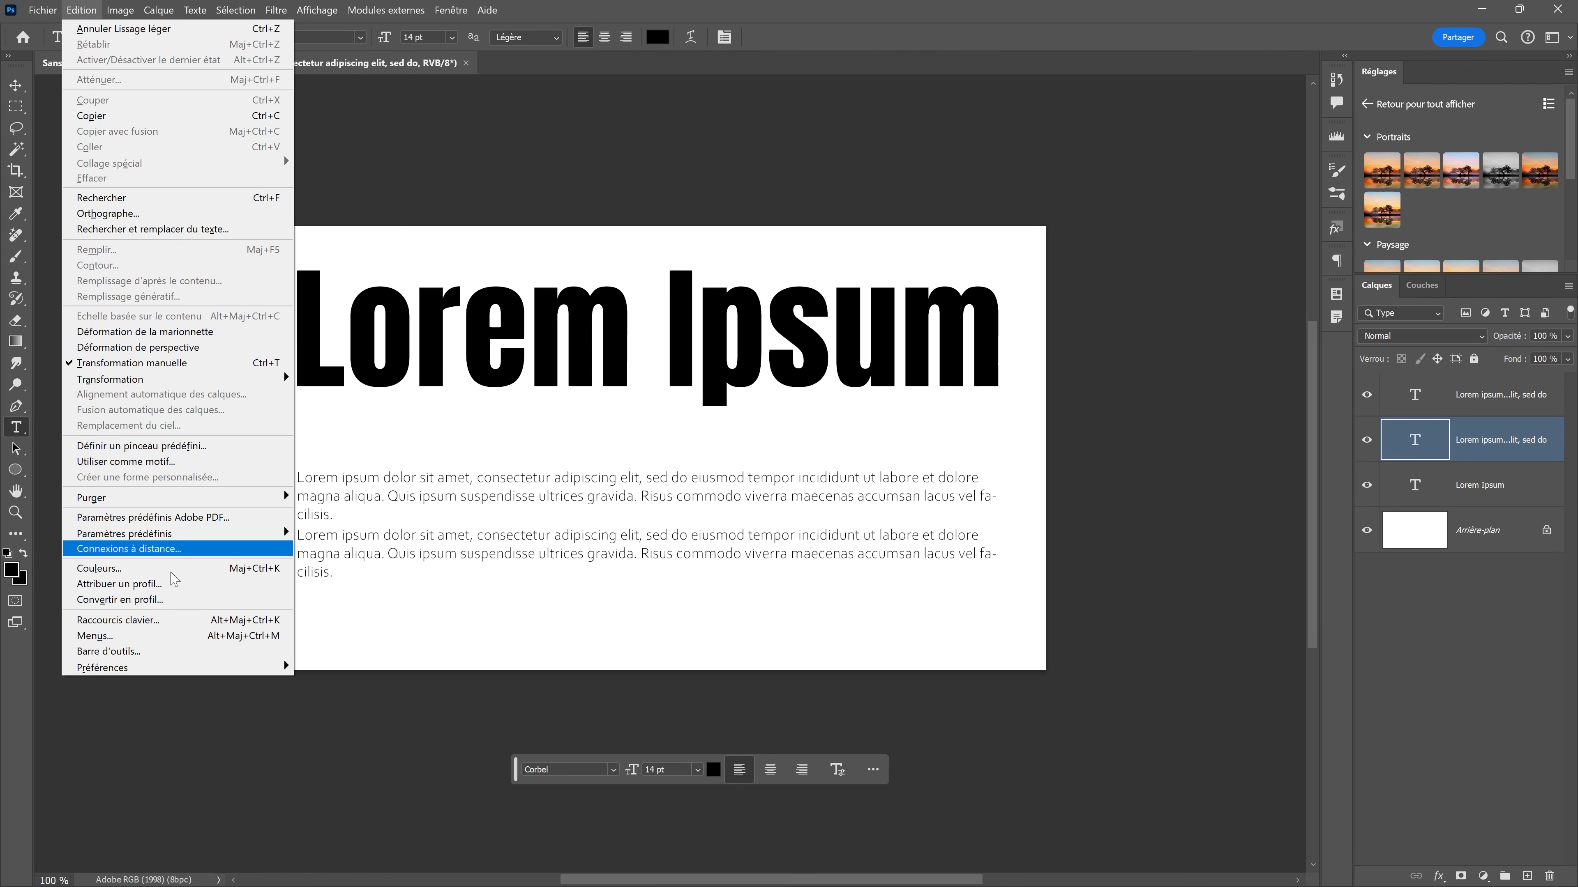
{"action": "mouse_move", "coordinate": [182, 670]}
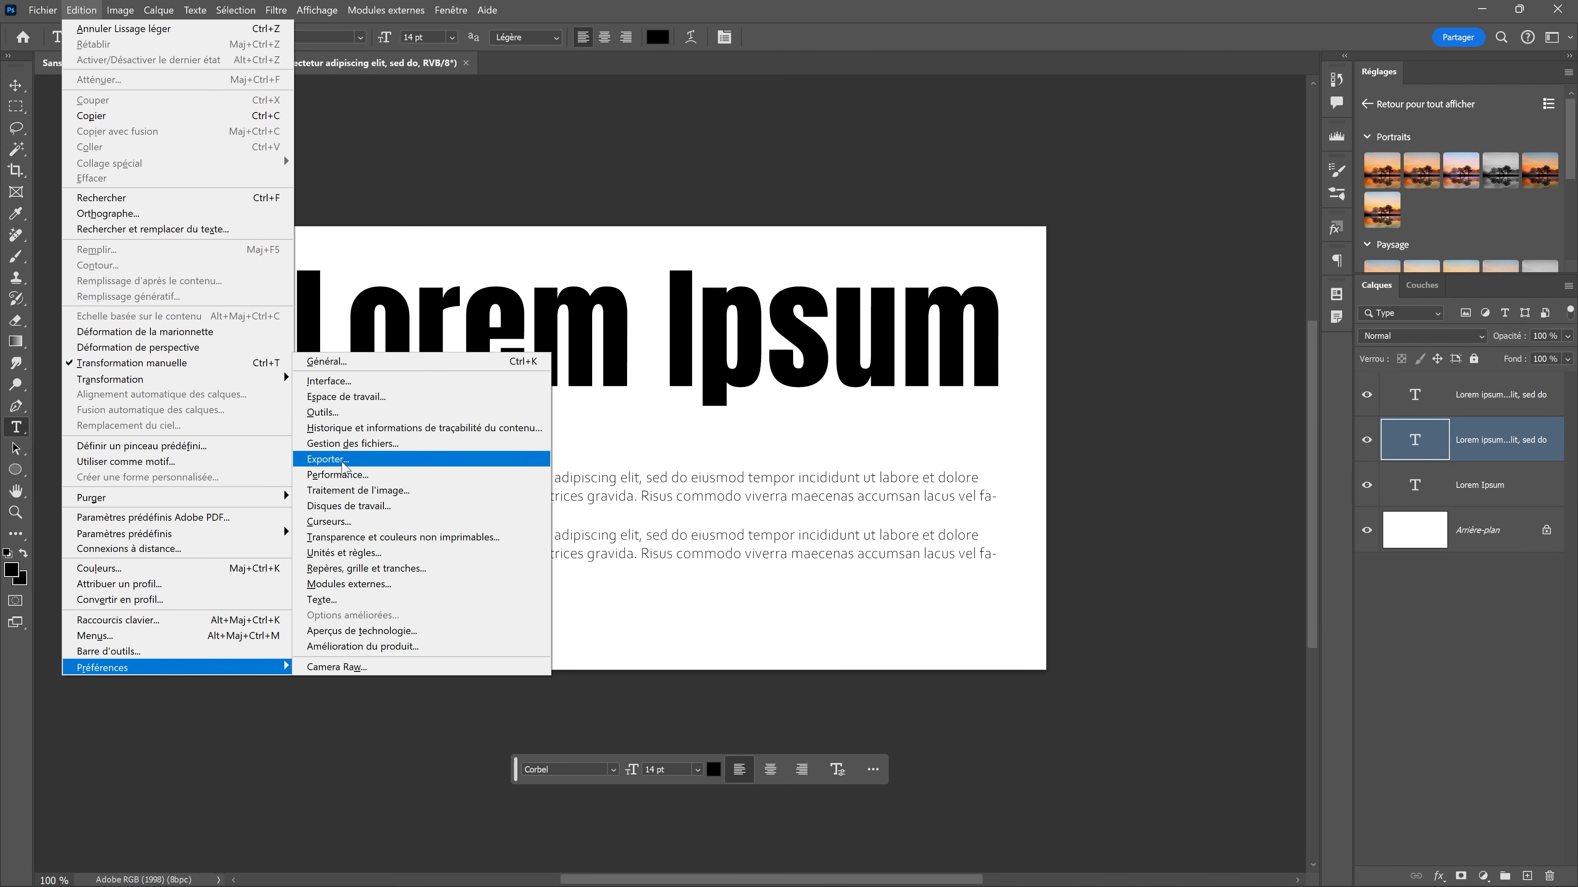
{"action": "left_click", "coordinate": [429, 463]}
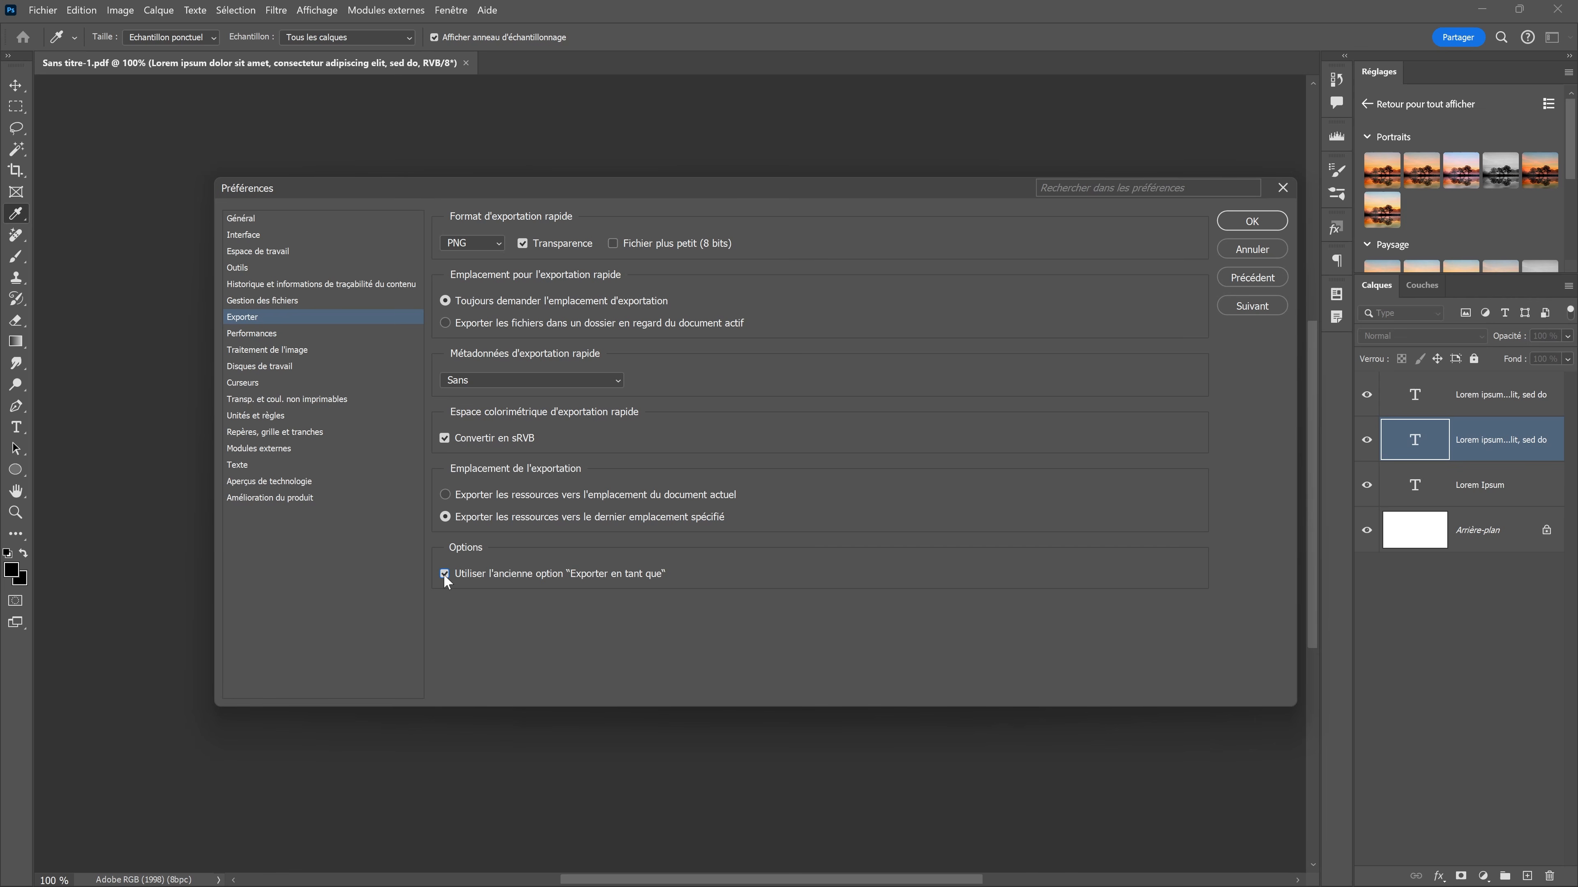
{"action": "left_click", "coordinate": [1238, 224]}
{"action": "key", "text": "t"}
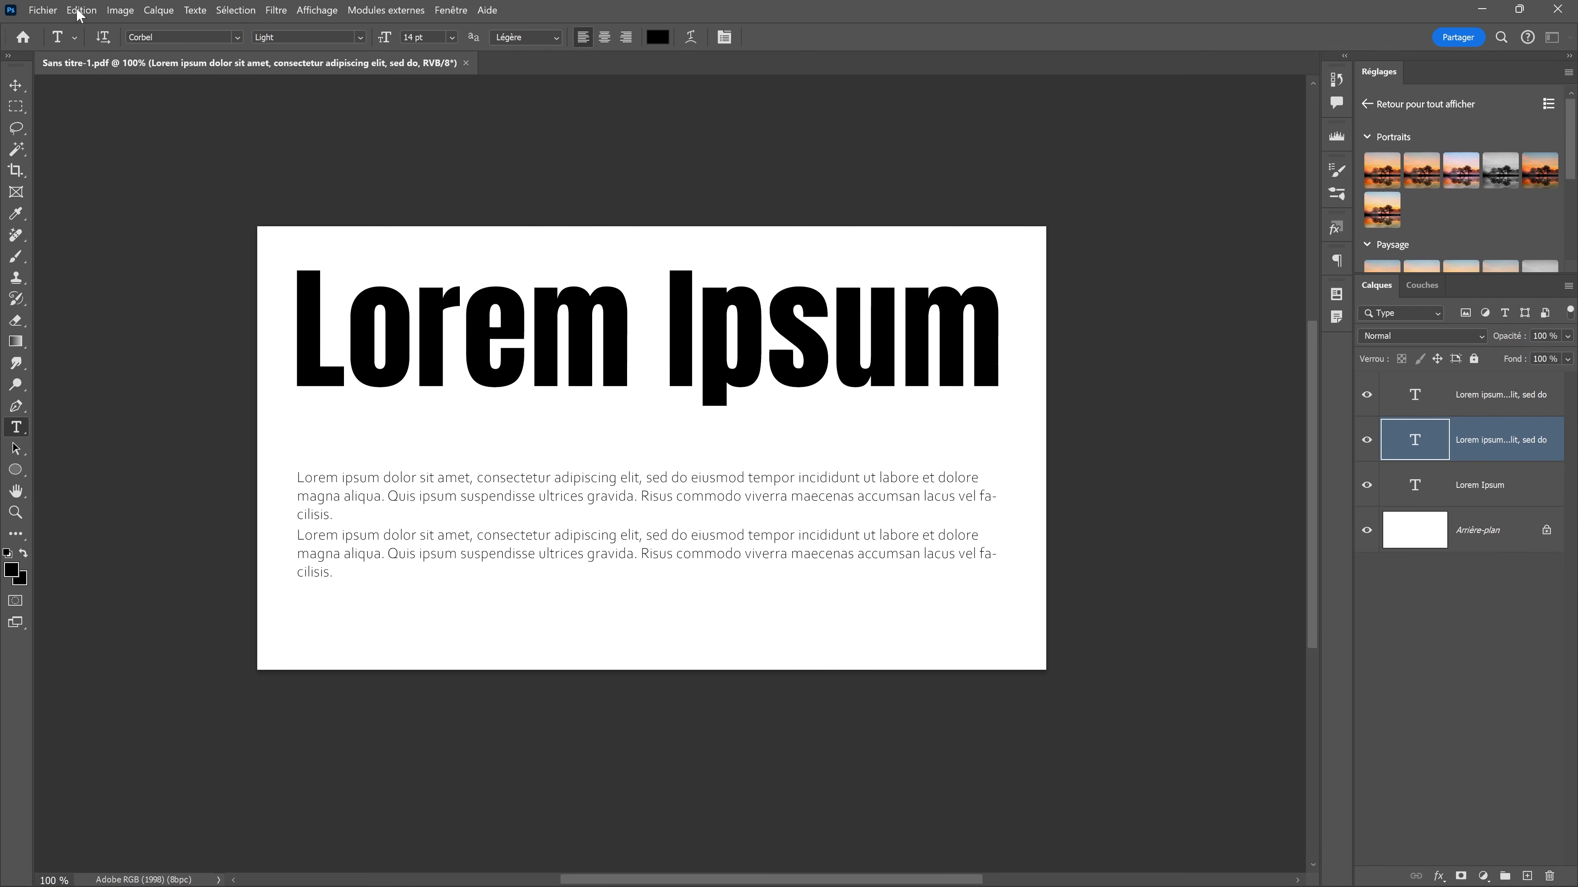
- Preview the document as SVG in the legacy Export As, read the font notice, and cancel the export
{"action": "key", "text": "ctrl+shift+alt+w"}
{"action": "left_click", "coordinate": [988, 93]}
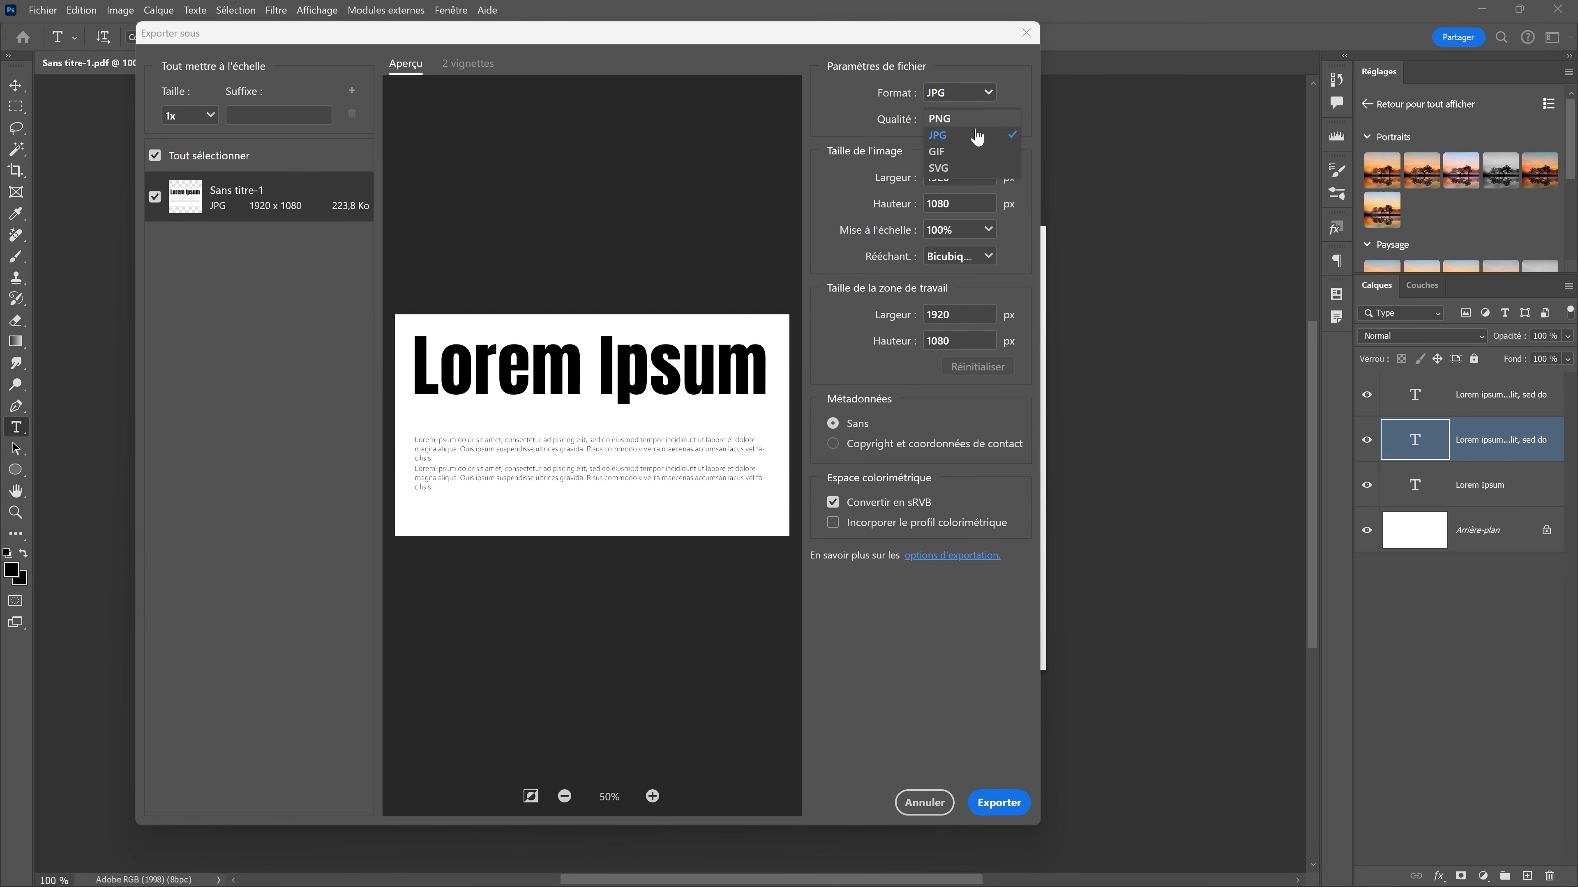
{"action": "left_click", "coordinate": [941, 167]}
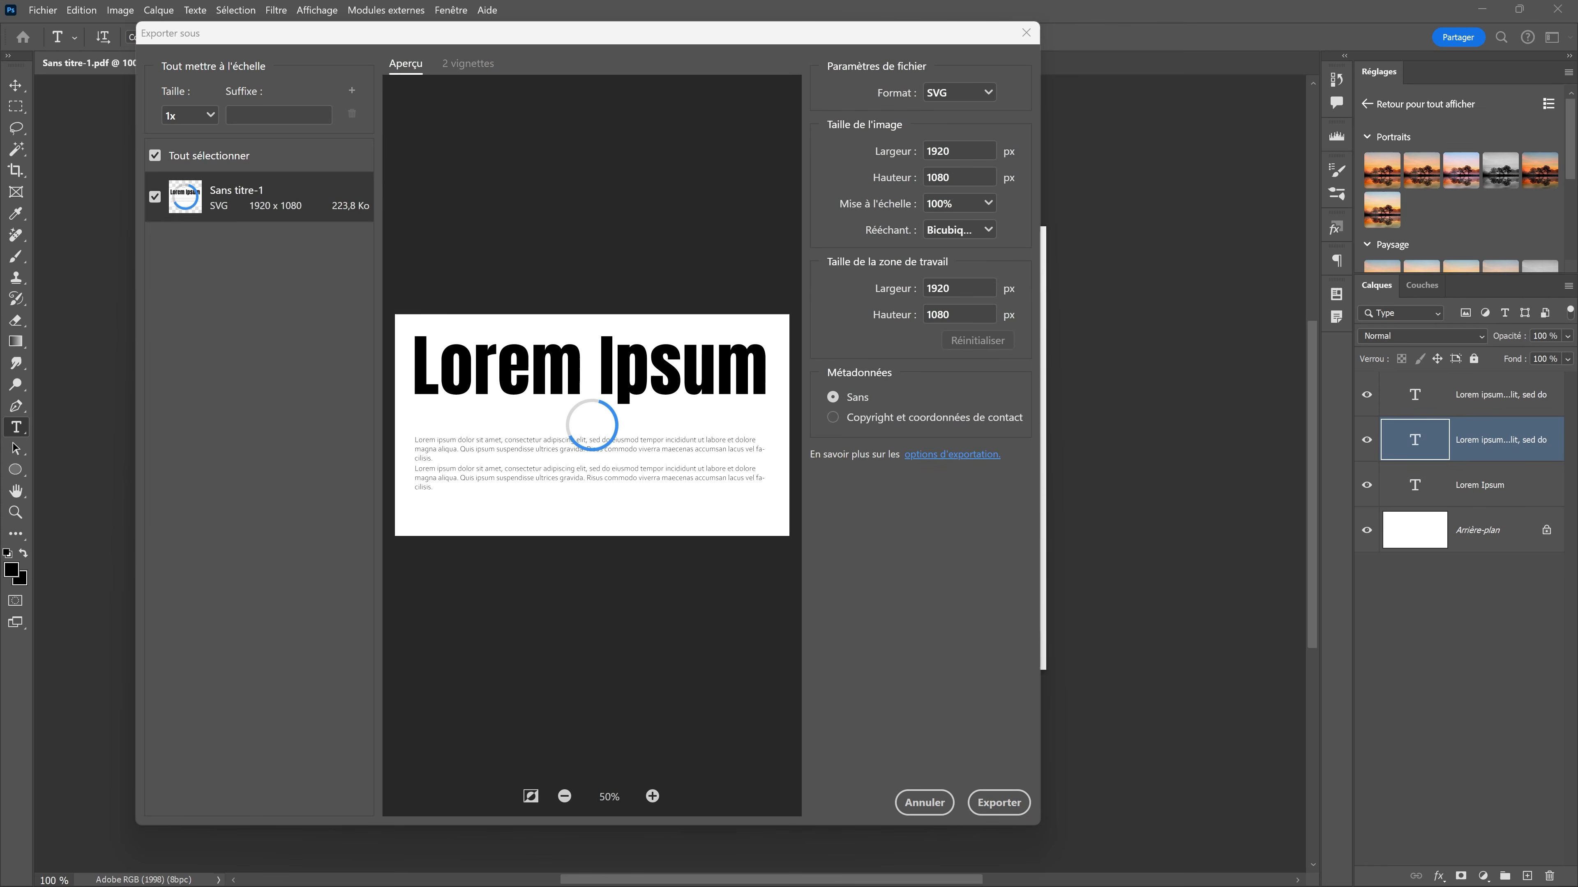
{"action": "mouse_move", "coordinate": [1011, 96]}
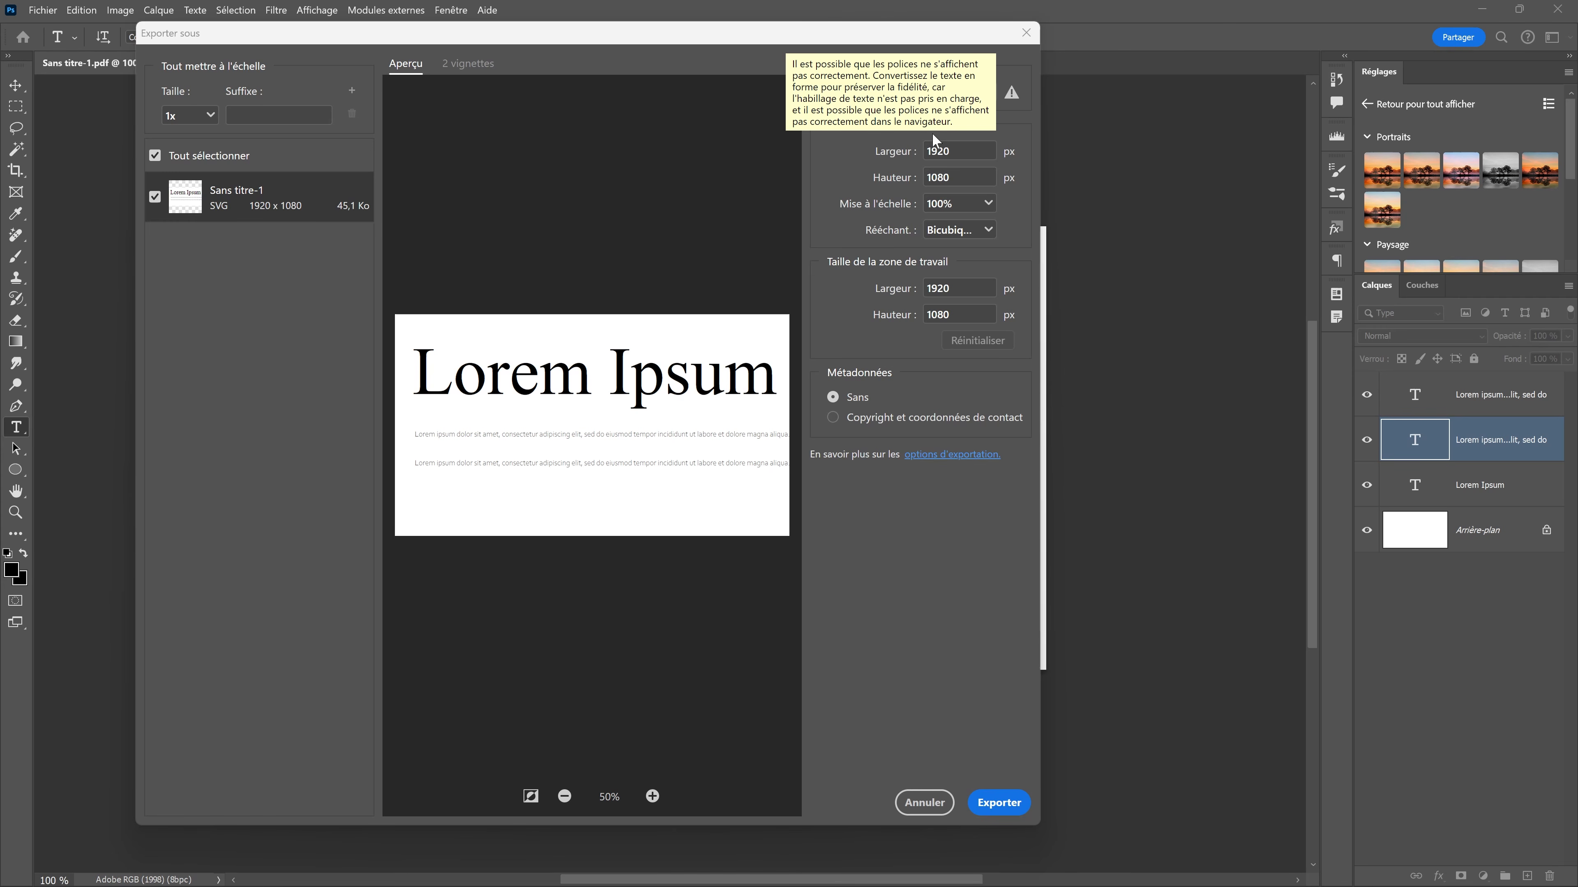
{"action": "left_click", "coordinate": [922, 807]}
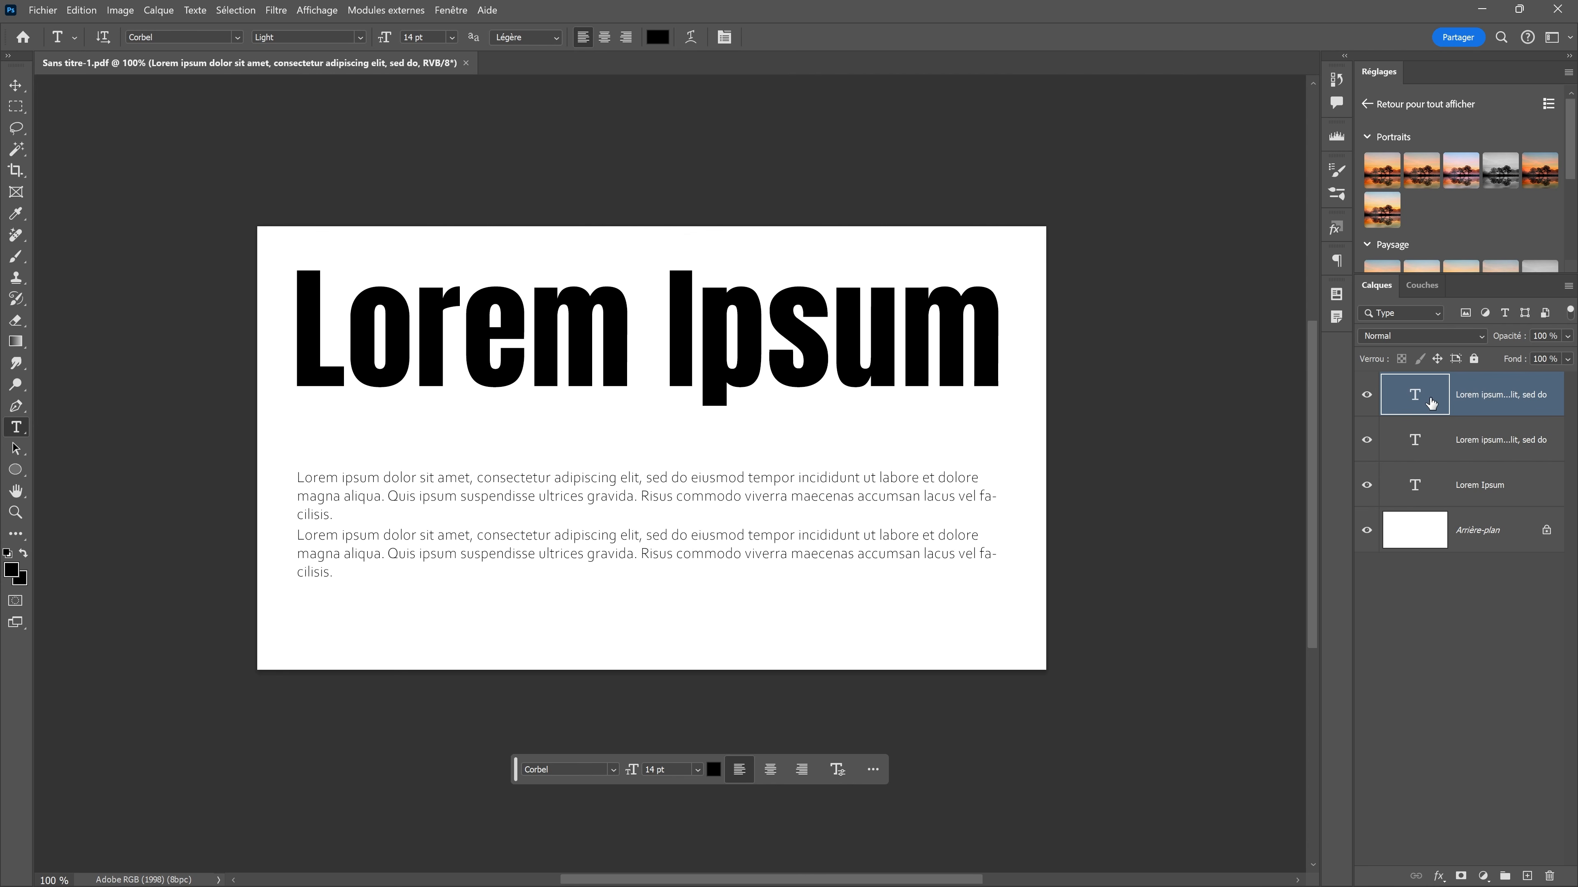
- Convert the title and both paragraph text layers to shapes
{"action": "left_click", "coordinate": [1427, 494], "text": "shift"}
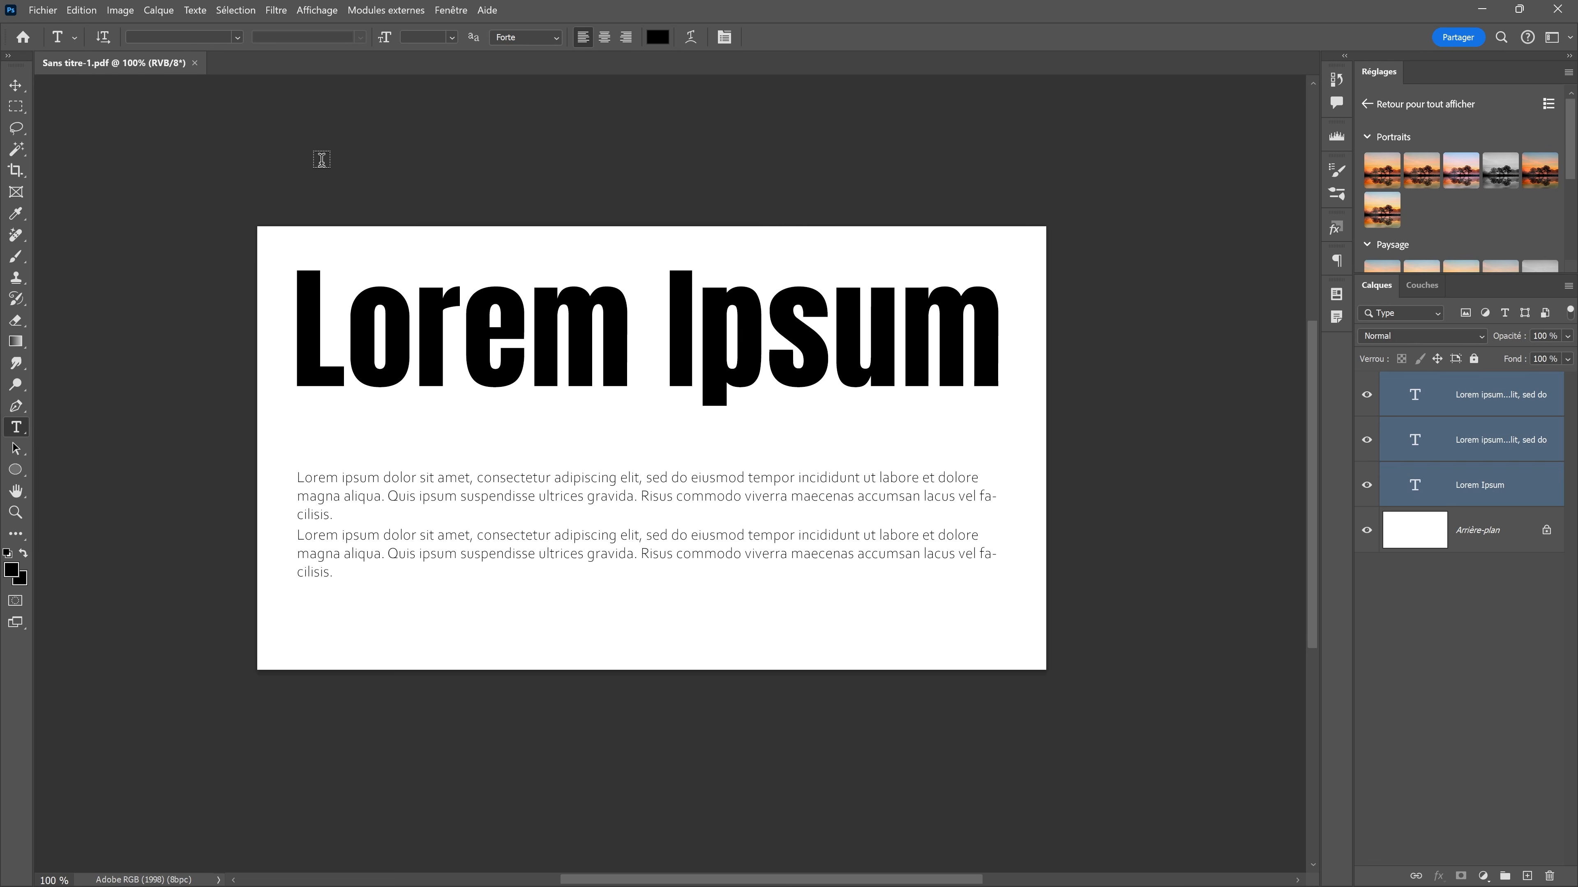
{"action": "left_click", "coordinate": [195, 10]}
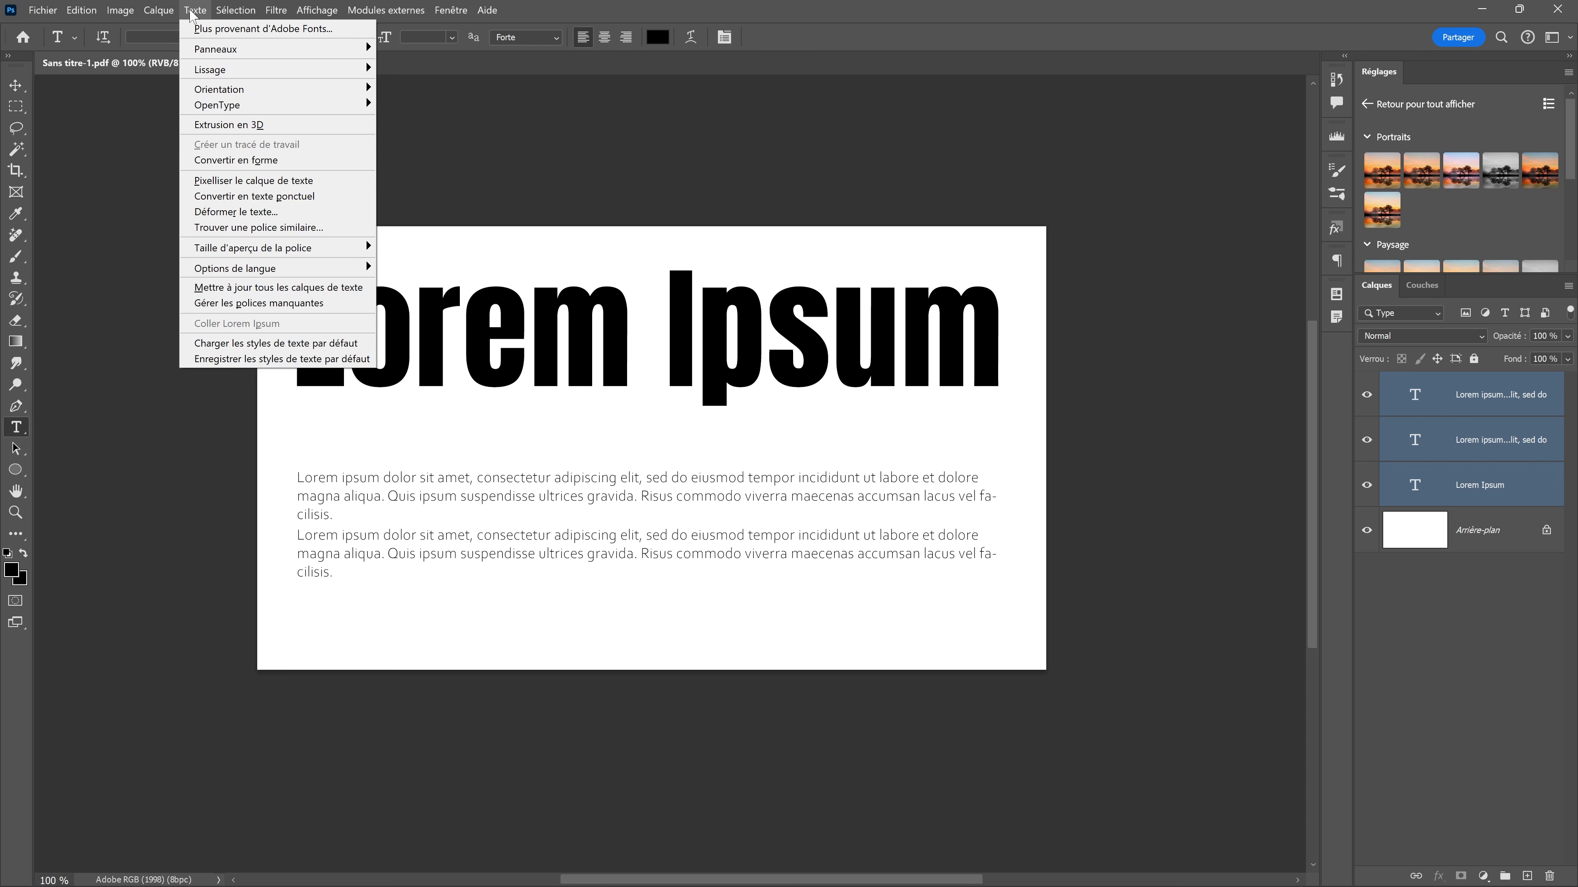
{"action": "left_click", "coordinate": [226, 163]}
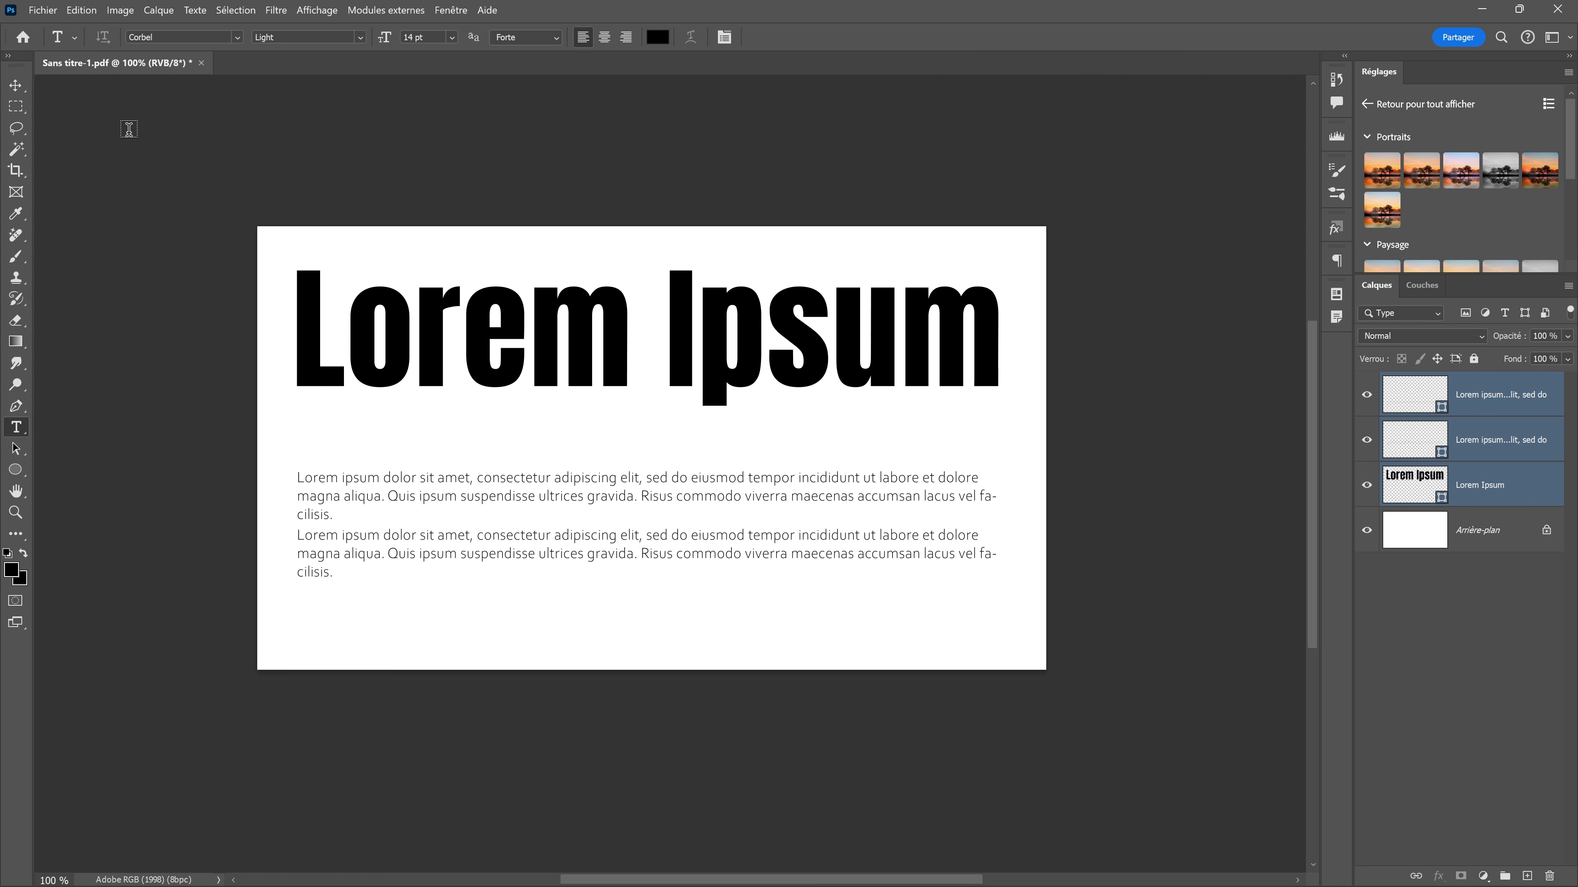
- Export the 1920 x 1080 px document containing the converted text shapes with Export As
{"action": "left_click", "coordinate": [42, 10]}
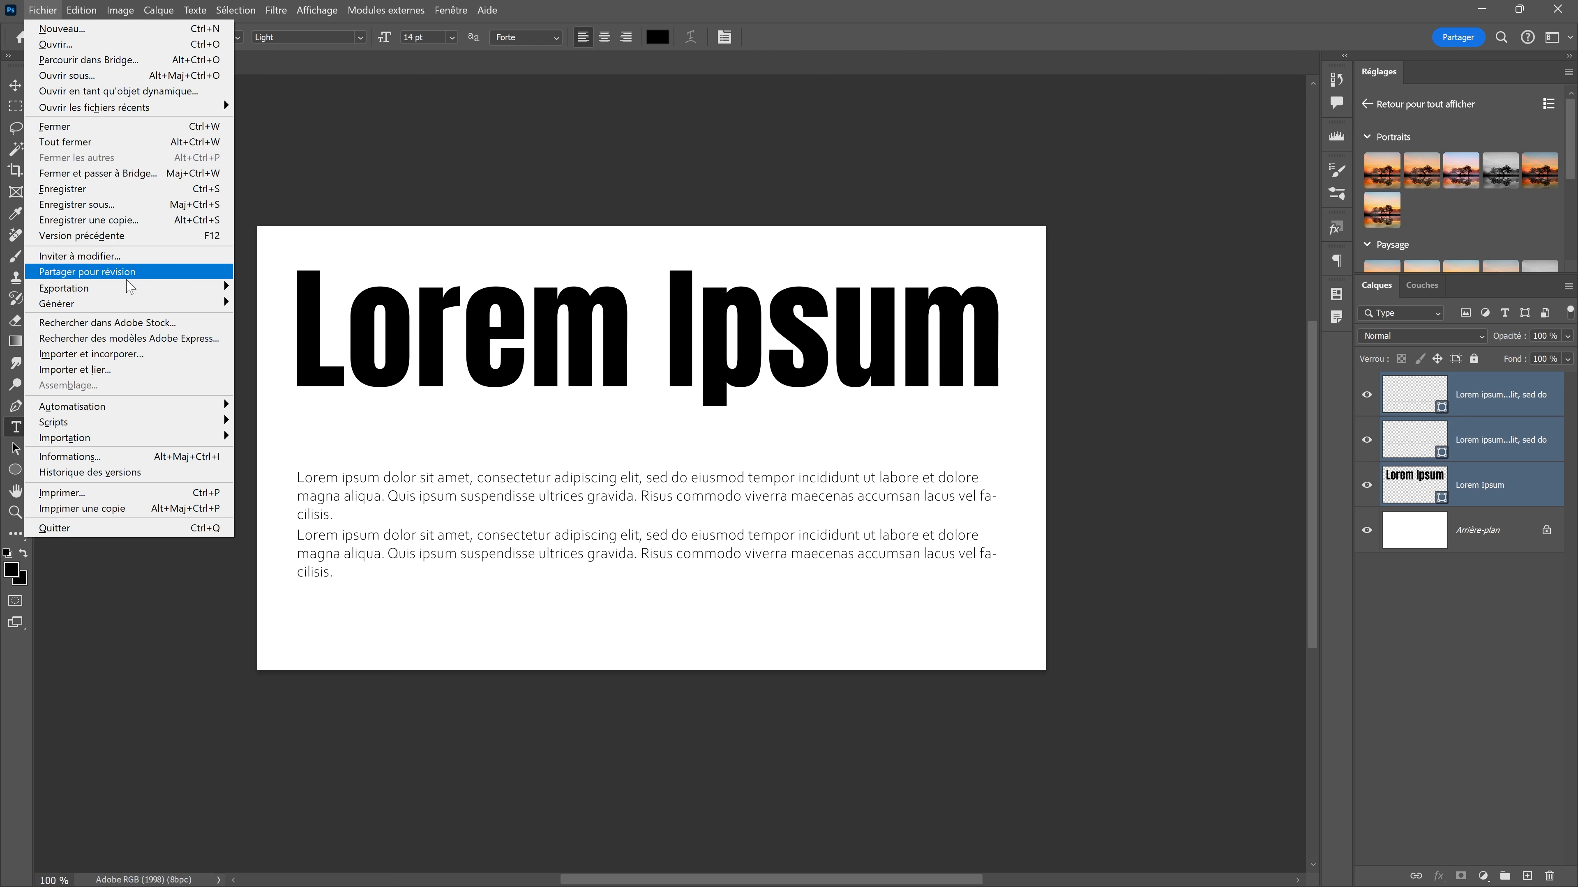
{"action": "mouse_move", "coordinate": [128, 287]}
{"action": "left_click", "coordinate": [290, 303]}
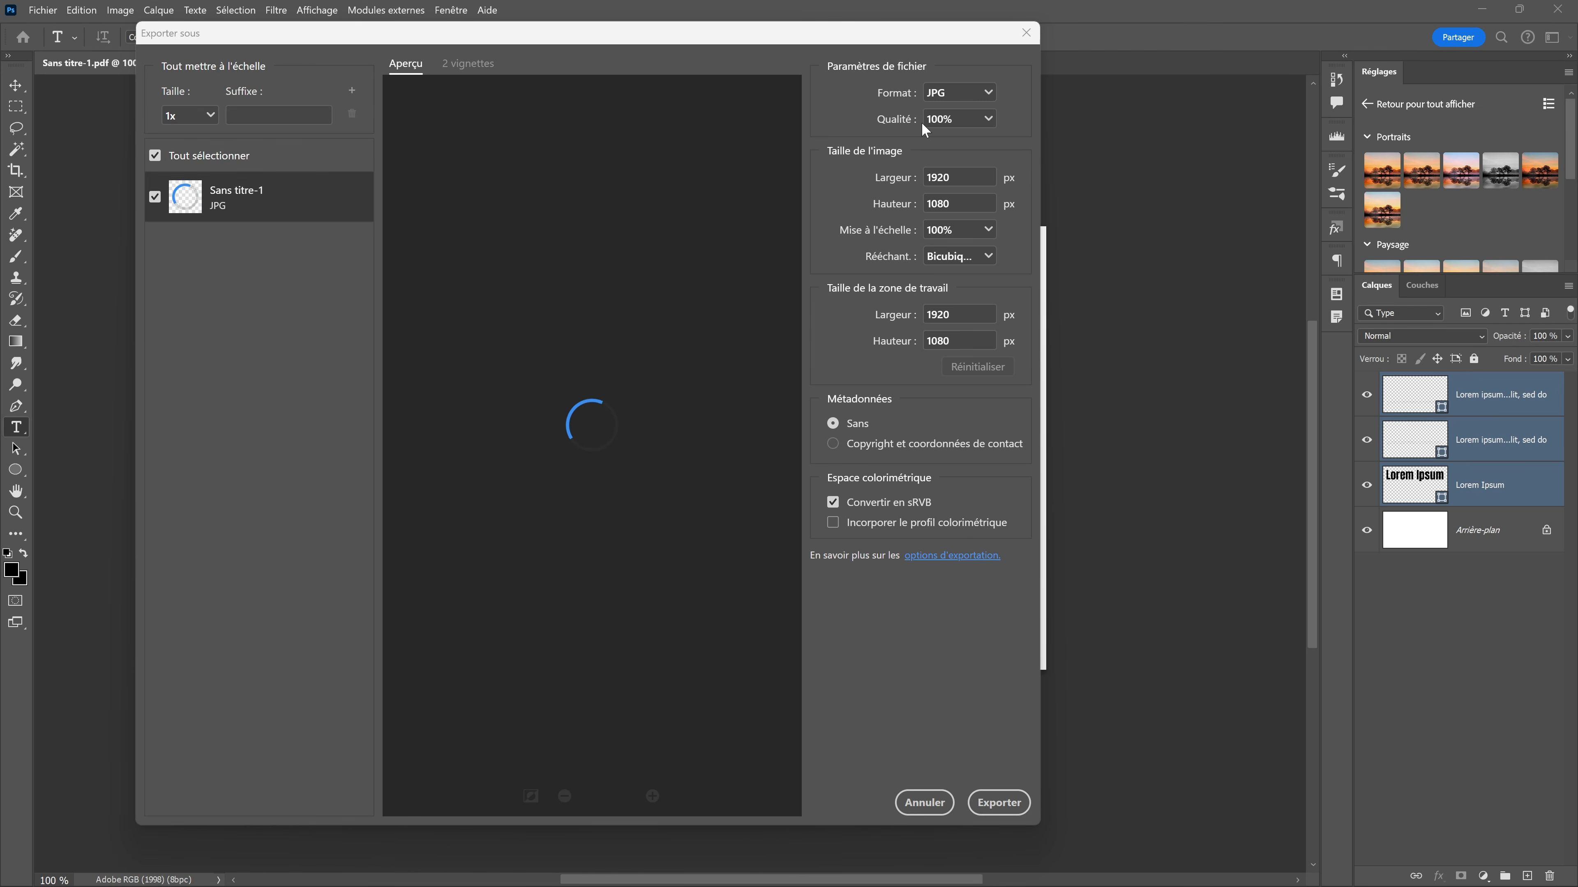
{"action": "left_click", "coordinate": [996, 802]}
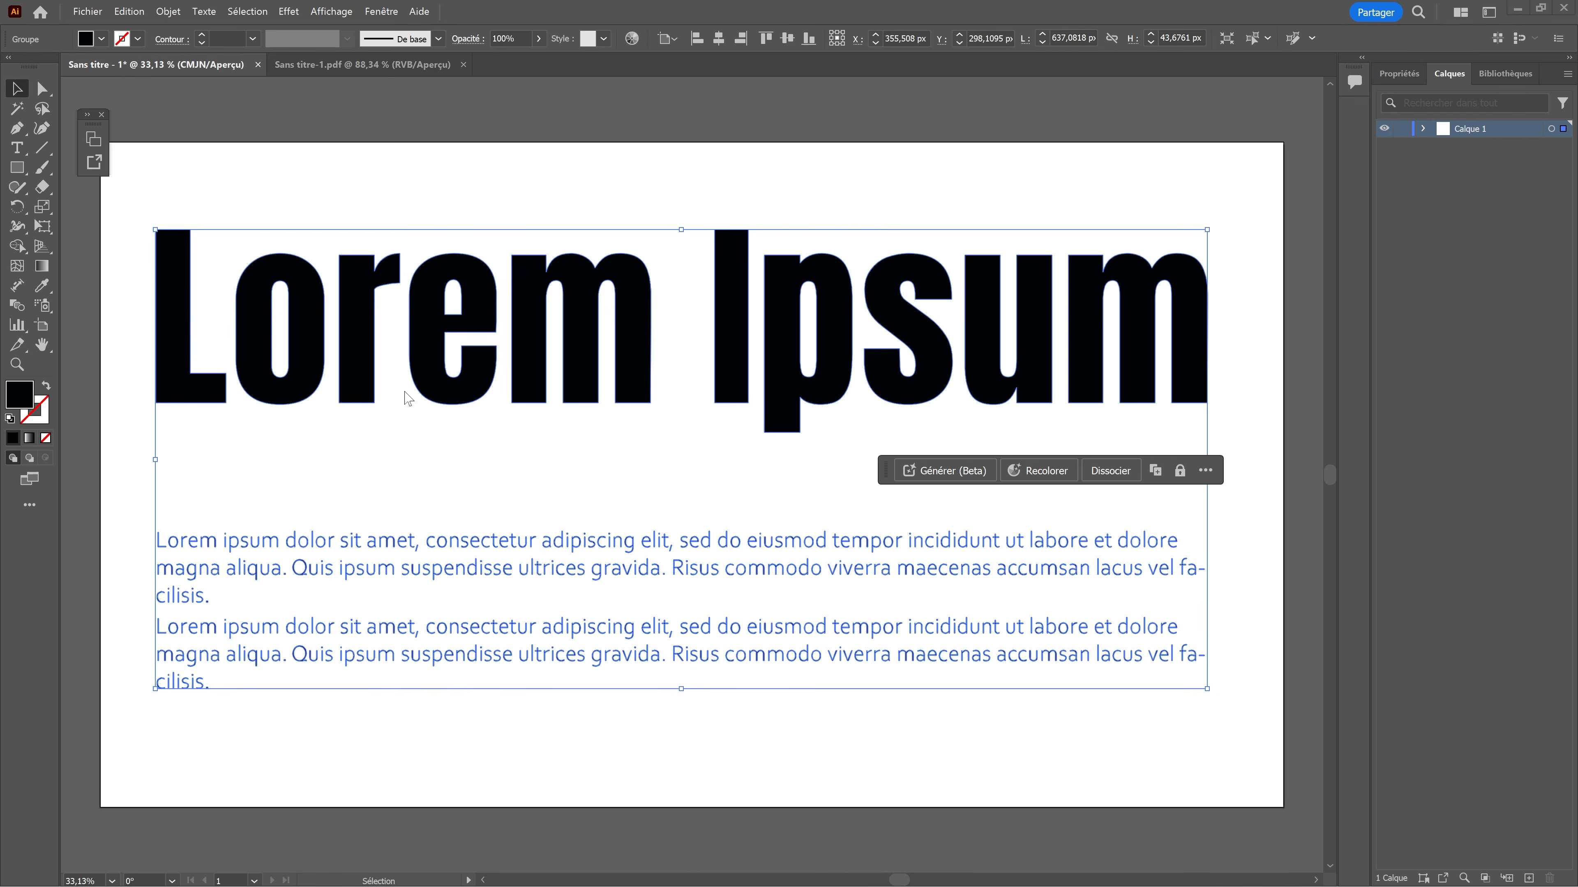
- Switch to Illustrator and compare the text group in the untitled document with the artwork in Sans titre-1.pdf
{"action": "left_click", "coordinate": [367, 484]}
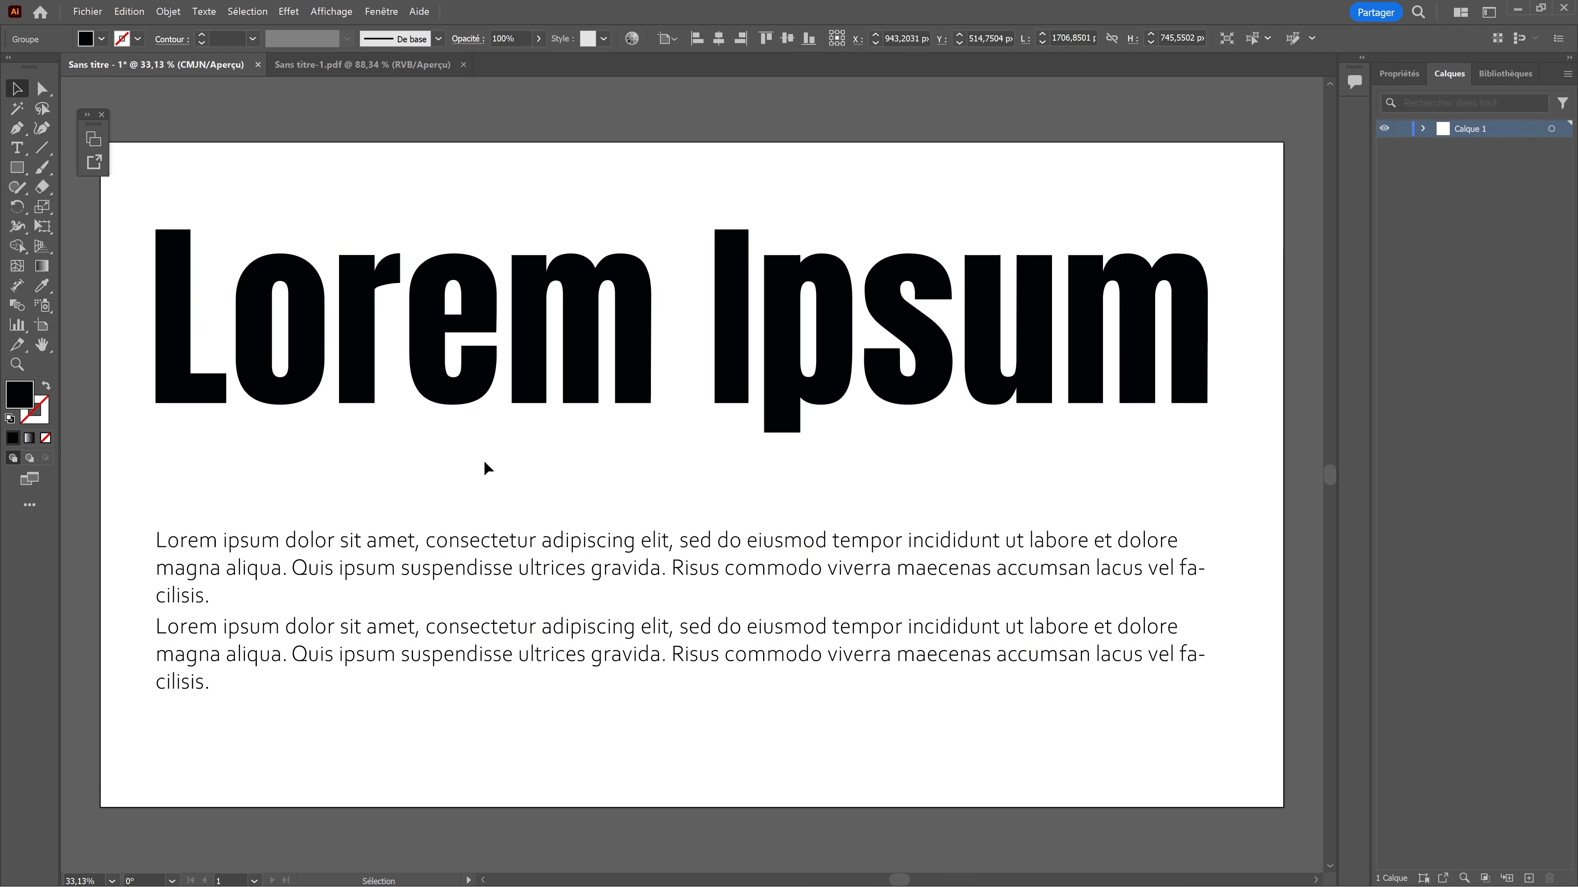
{"action": "left_click", "coordinate": [523, 376]}
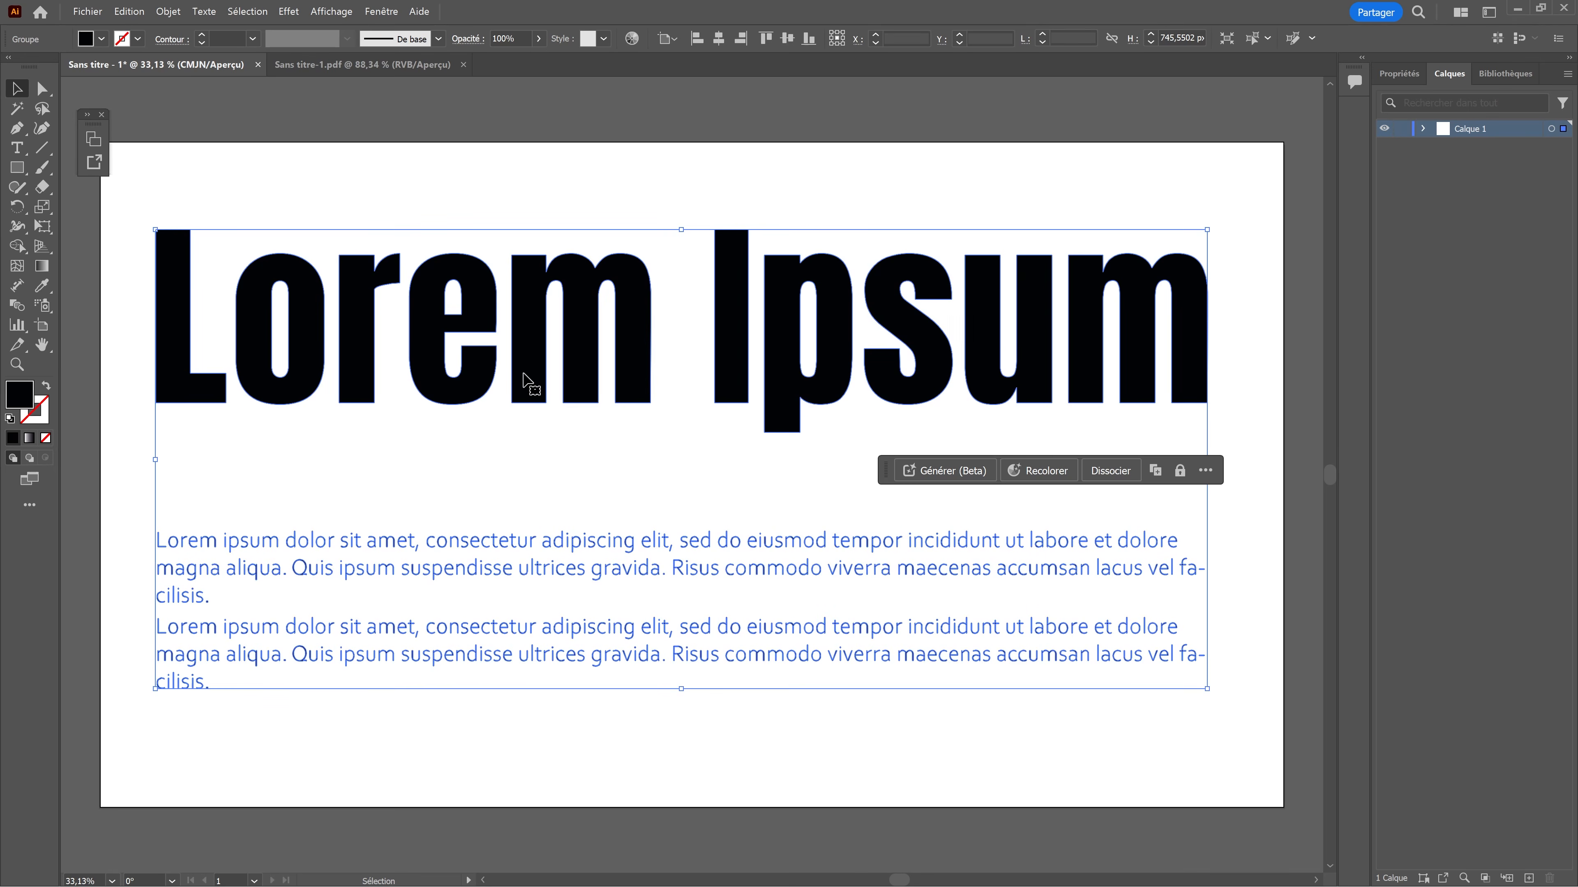
{"action": "left_click", "coordinate": [339, 67]}
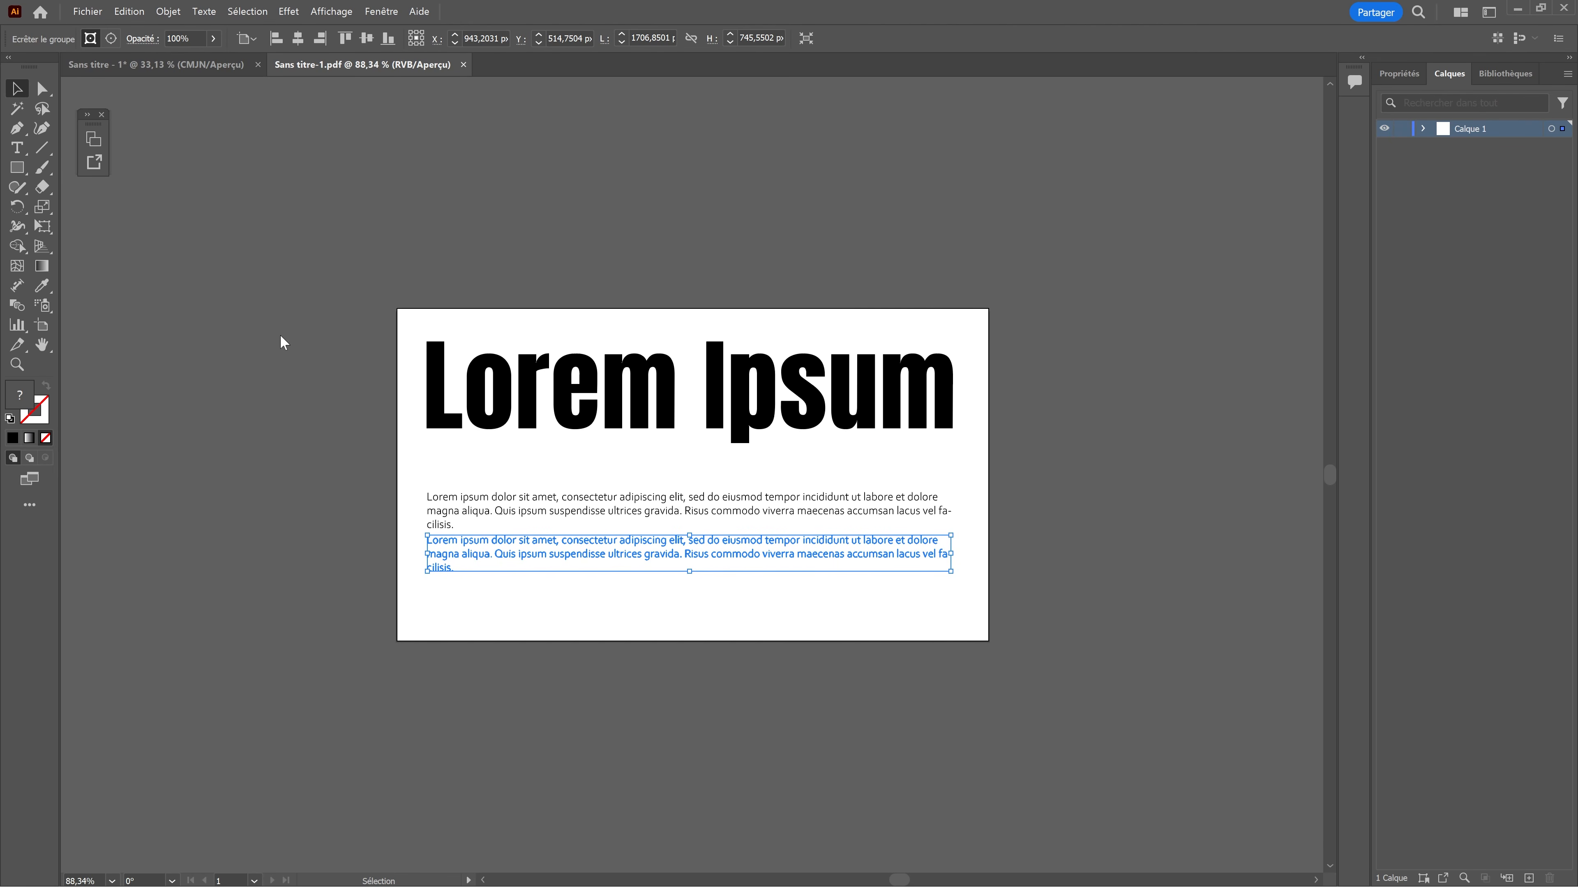
{"action": "left_click", "coordinate": [17, 365]}
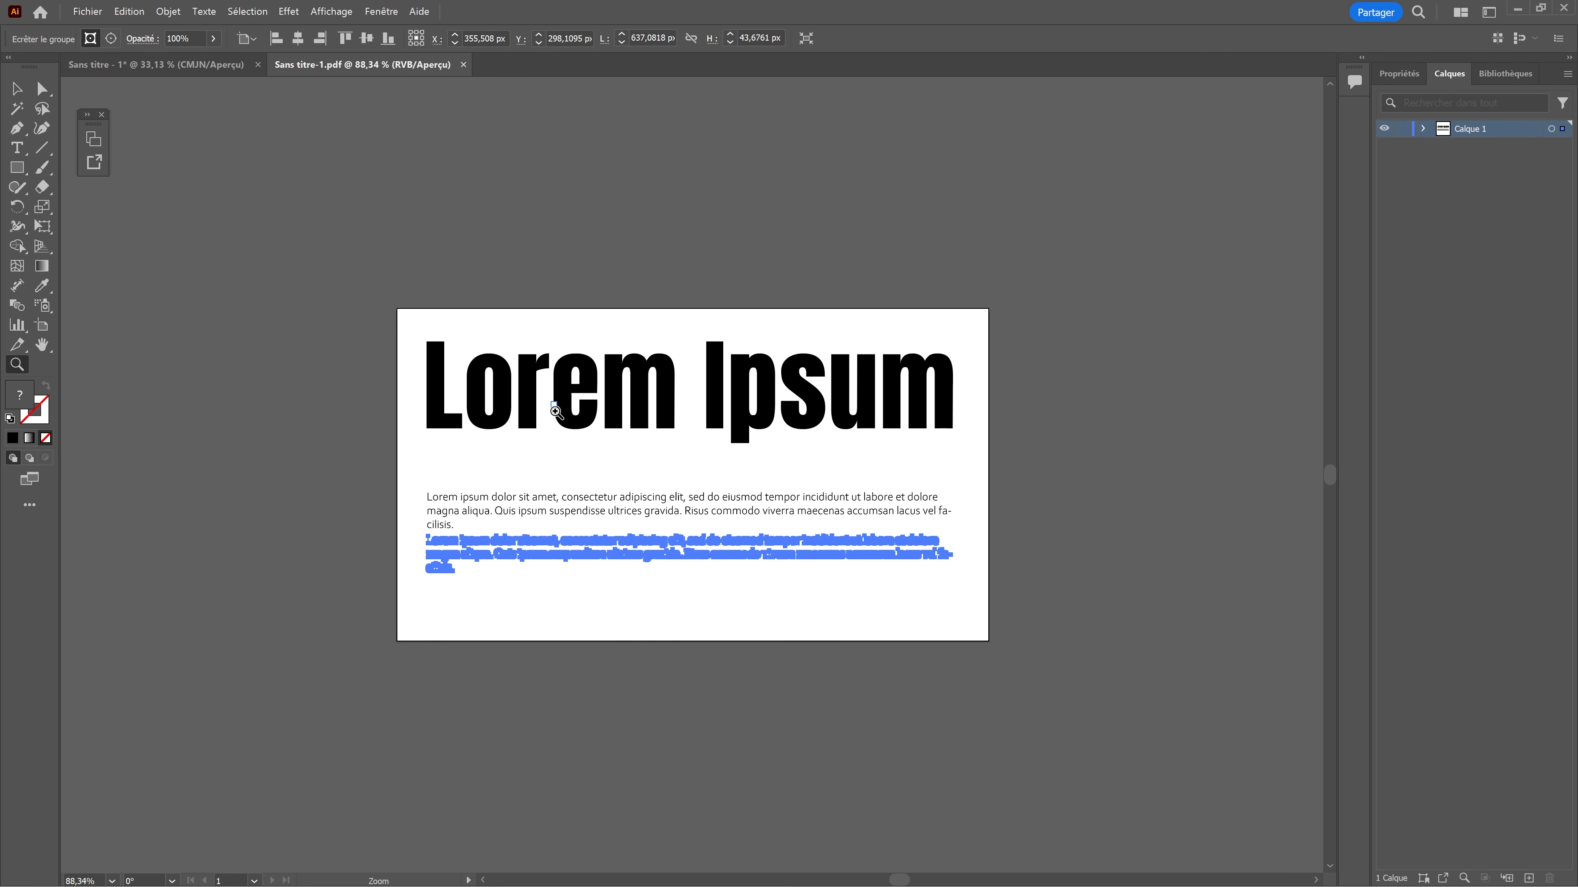
{"action": "left_click", "coordinate": [606, 415]}
{"action": "left_click_drag", "start_coordinate": [640, 417], "coordinate": [698, 418]}
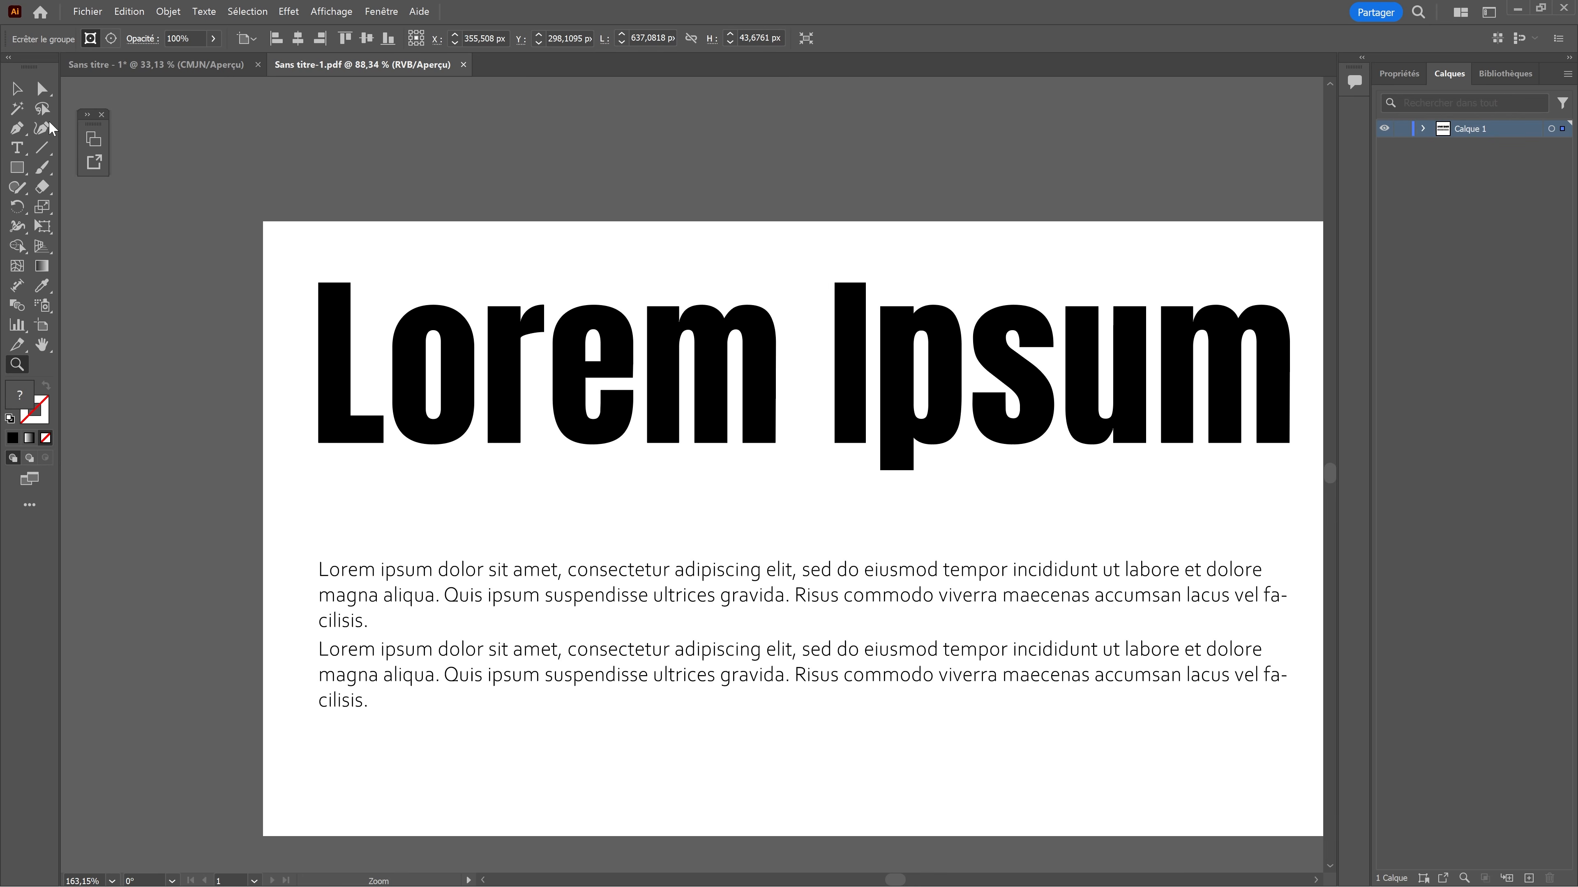
{"action": "left_click", "coordinate": [17, 89]}
{"action": "left_click_drag", "start_coordinate": [484, 401], "coordinate": [486, 404]}
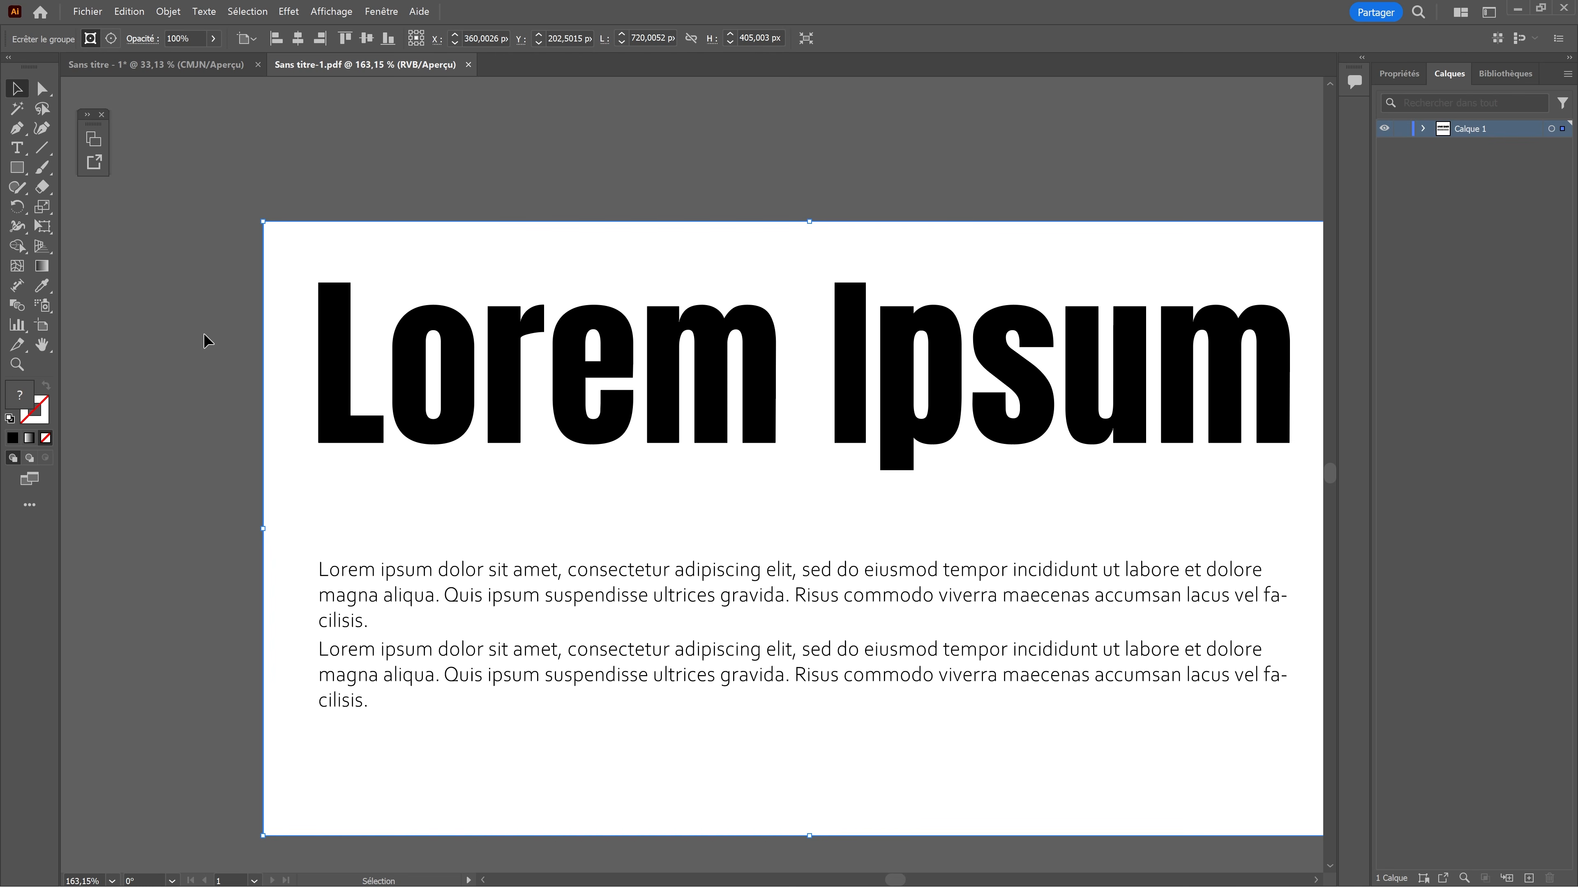
{"action": "left_click", "coordinate": [243, 737]}
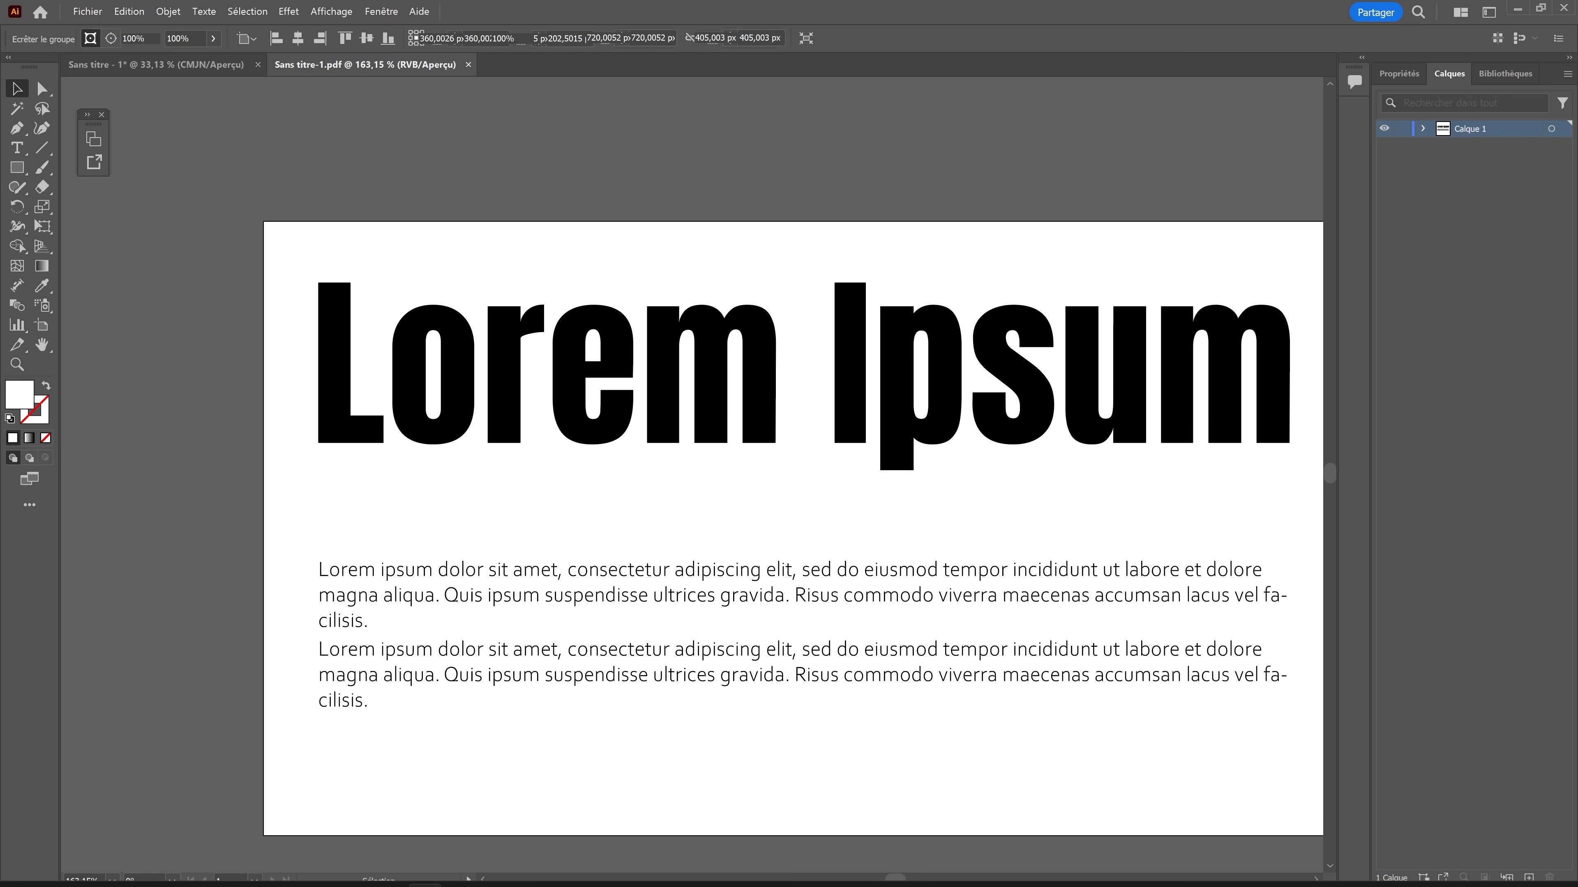